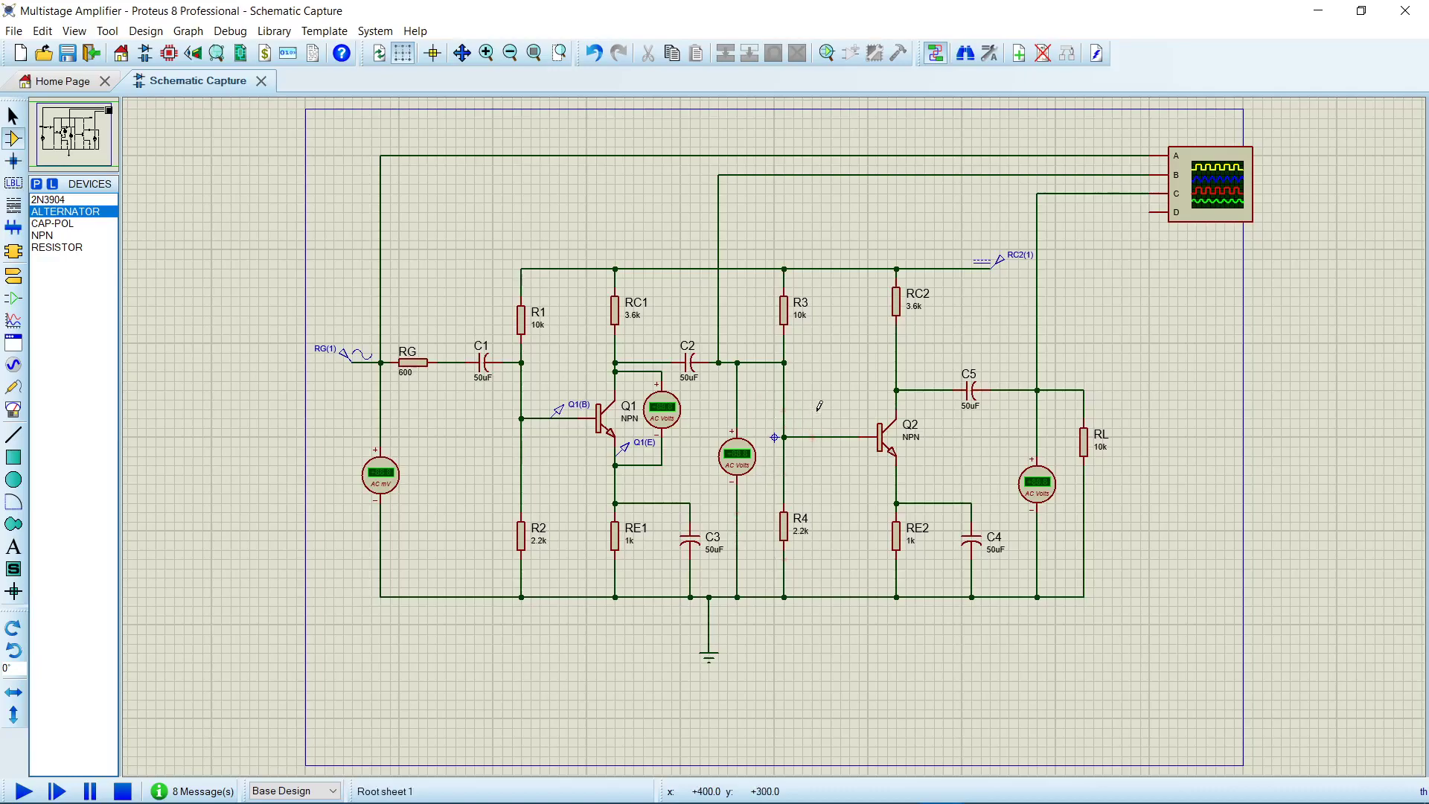
- Review the settings of the RG(1) sine generator and the RC2(1) DC supply generator in the multistage amplifier
double_click(349, 359)
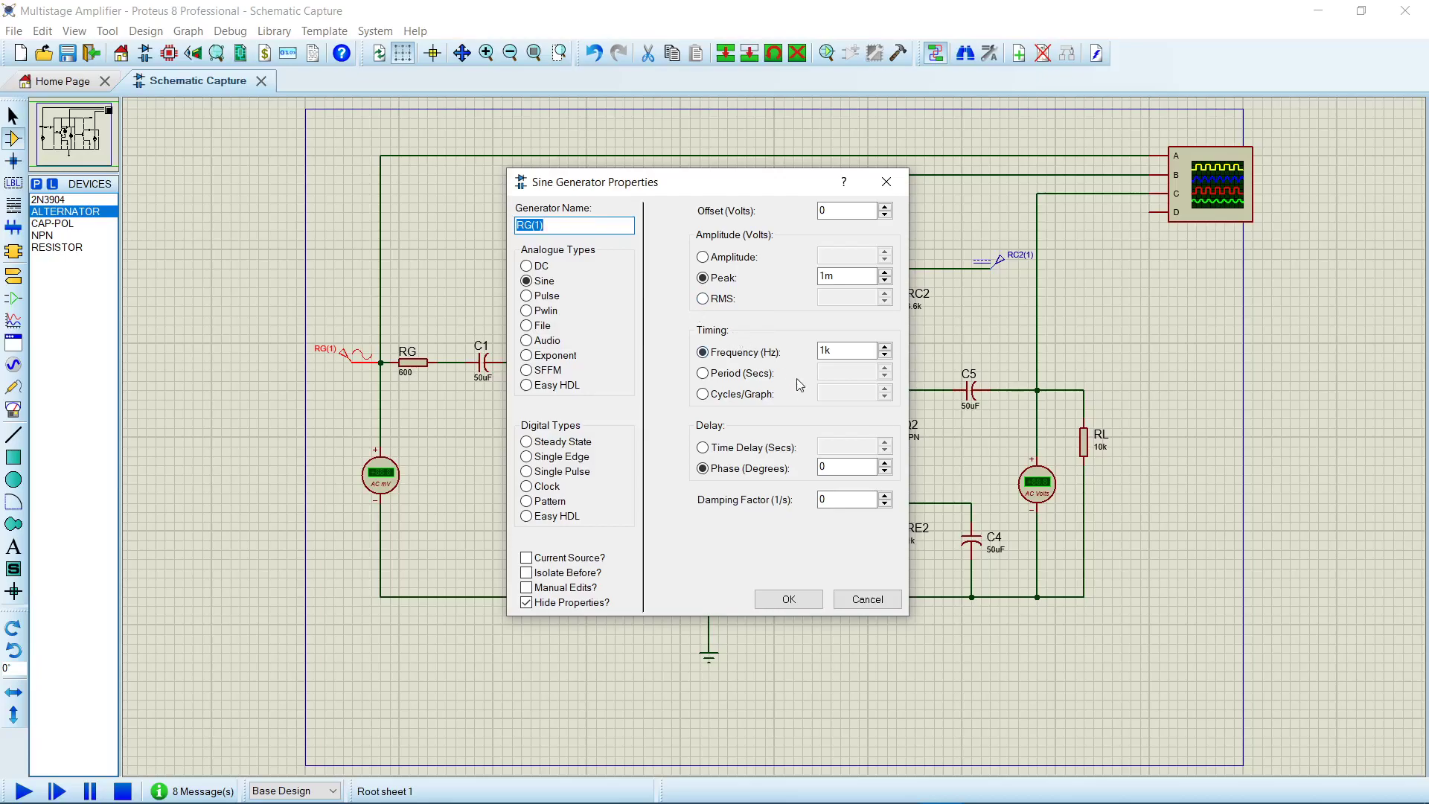
left_click(797, 600)
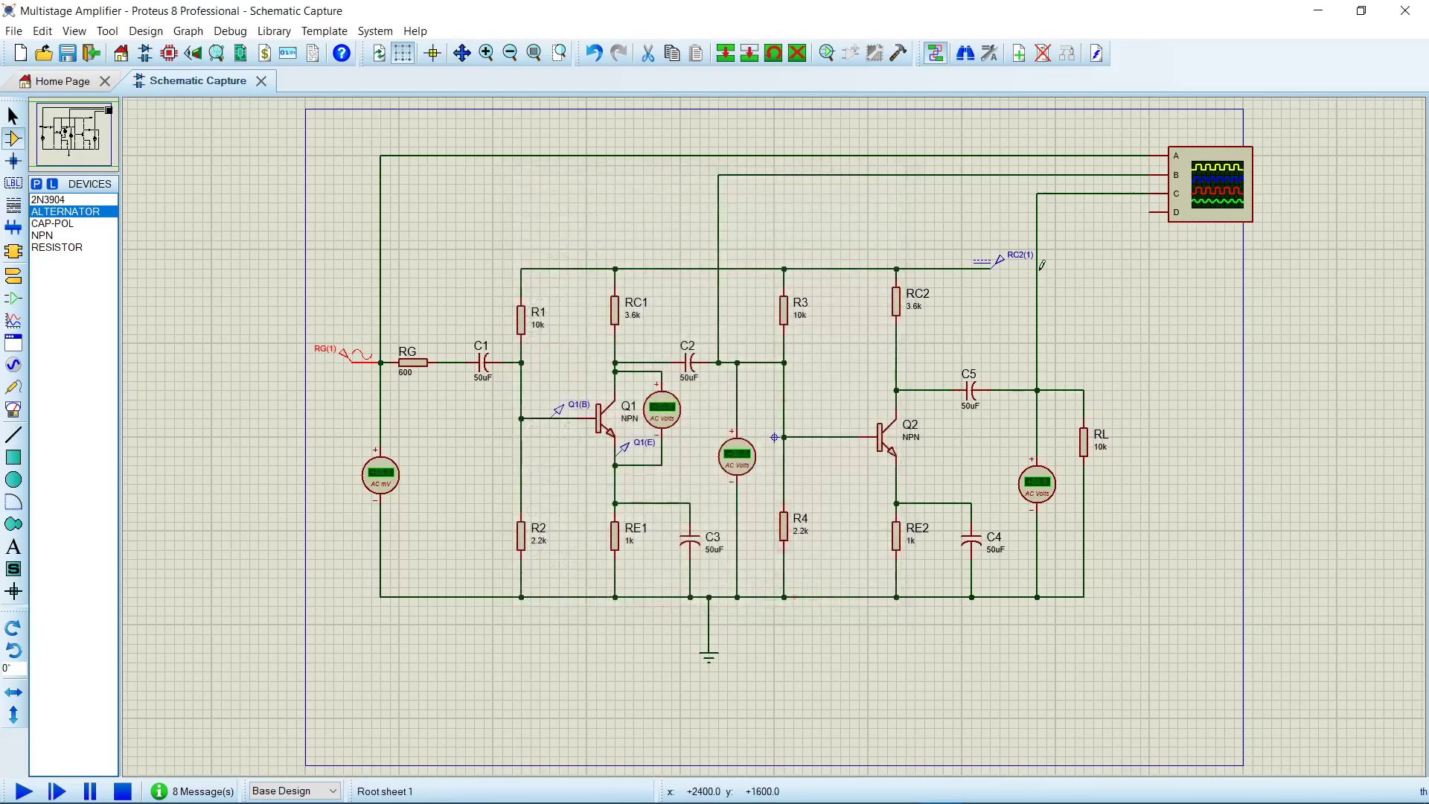
double_click(1001, 260)
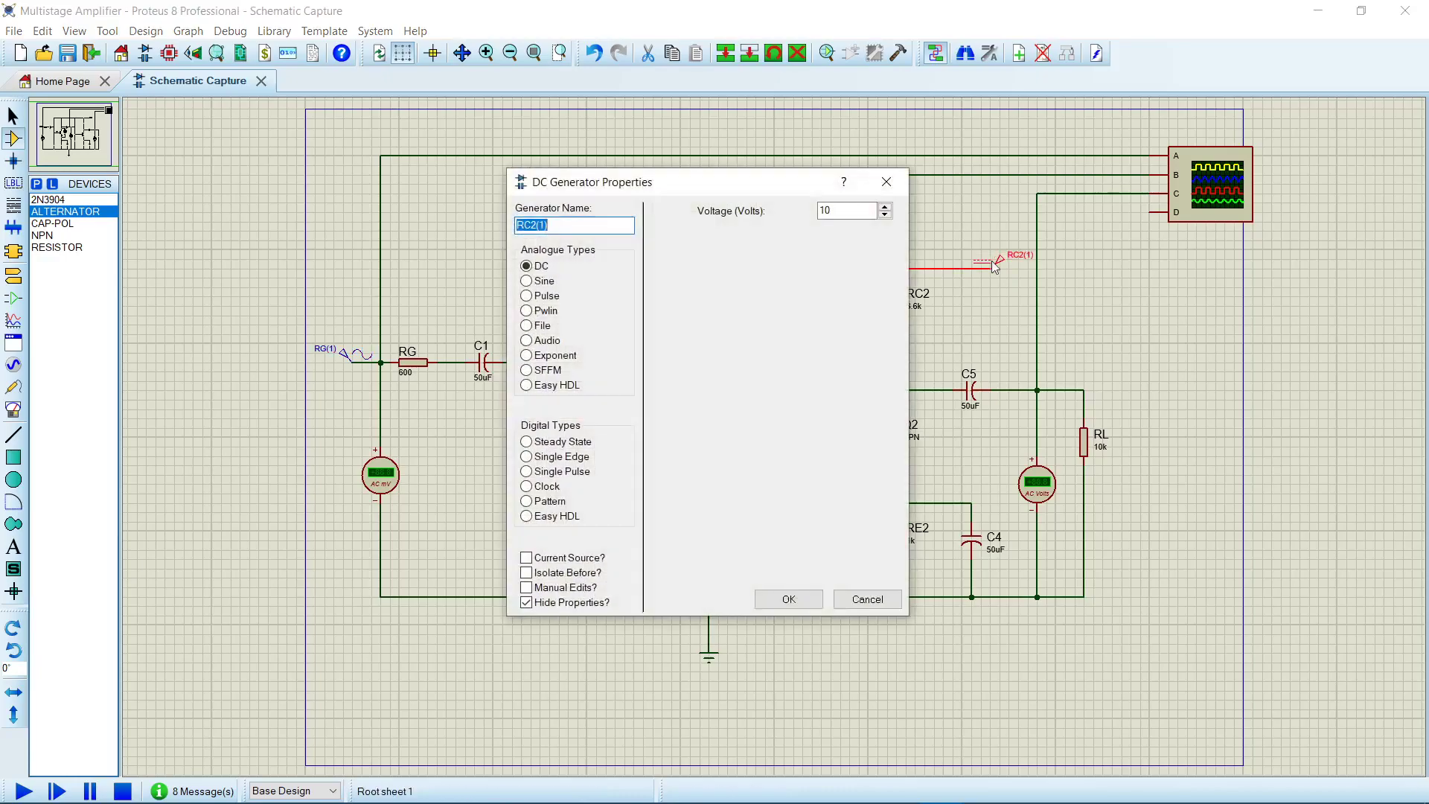
left_click(789, 599)
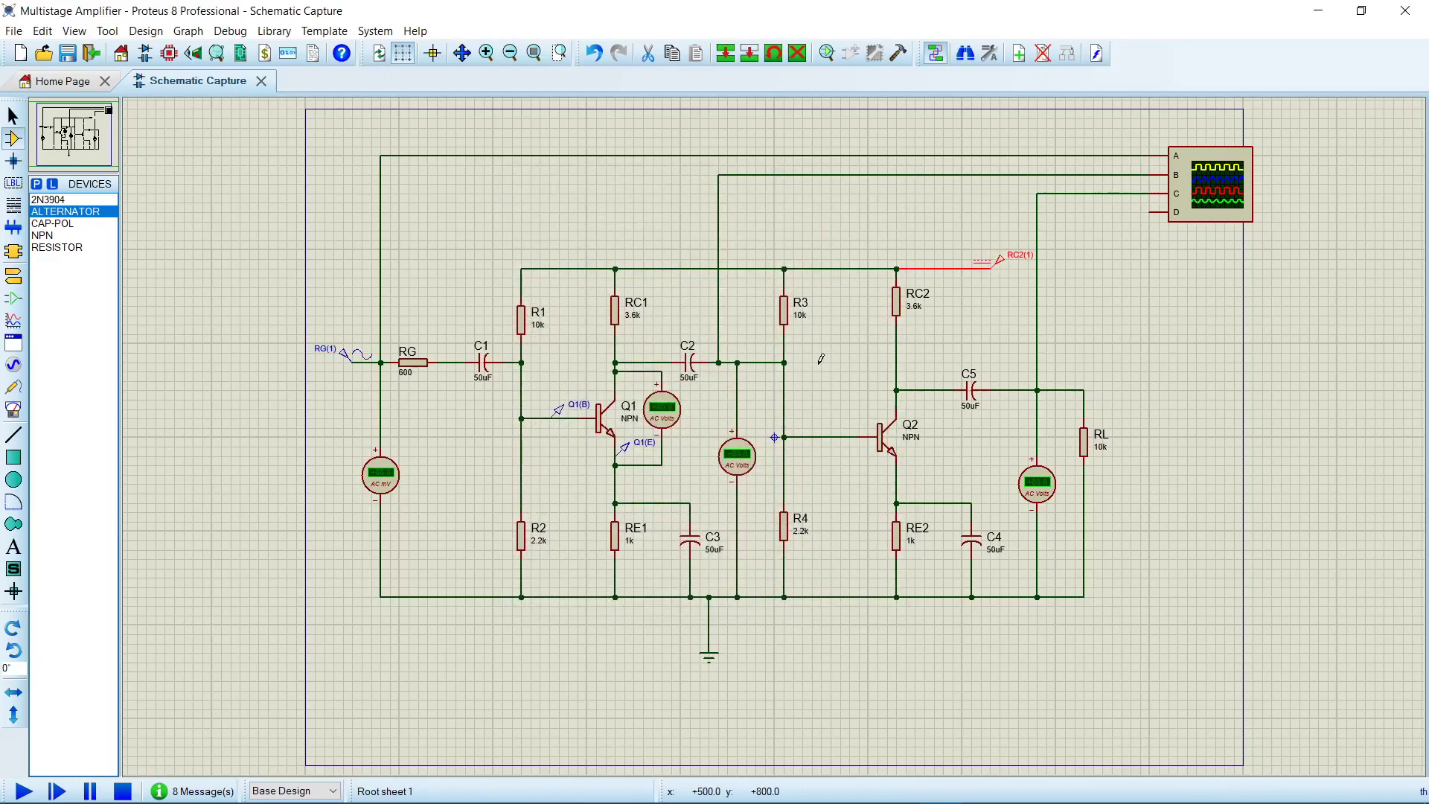
left_click(821, 360)
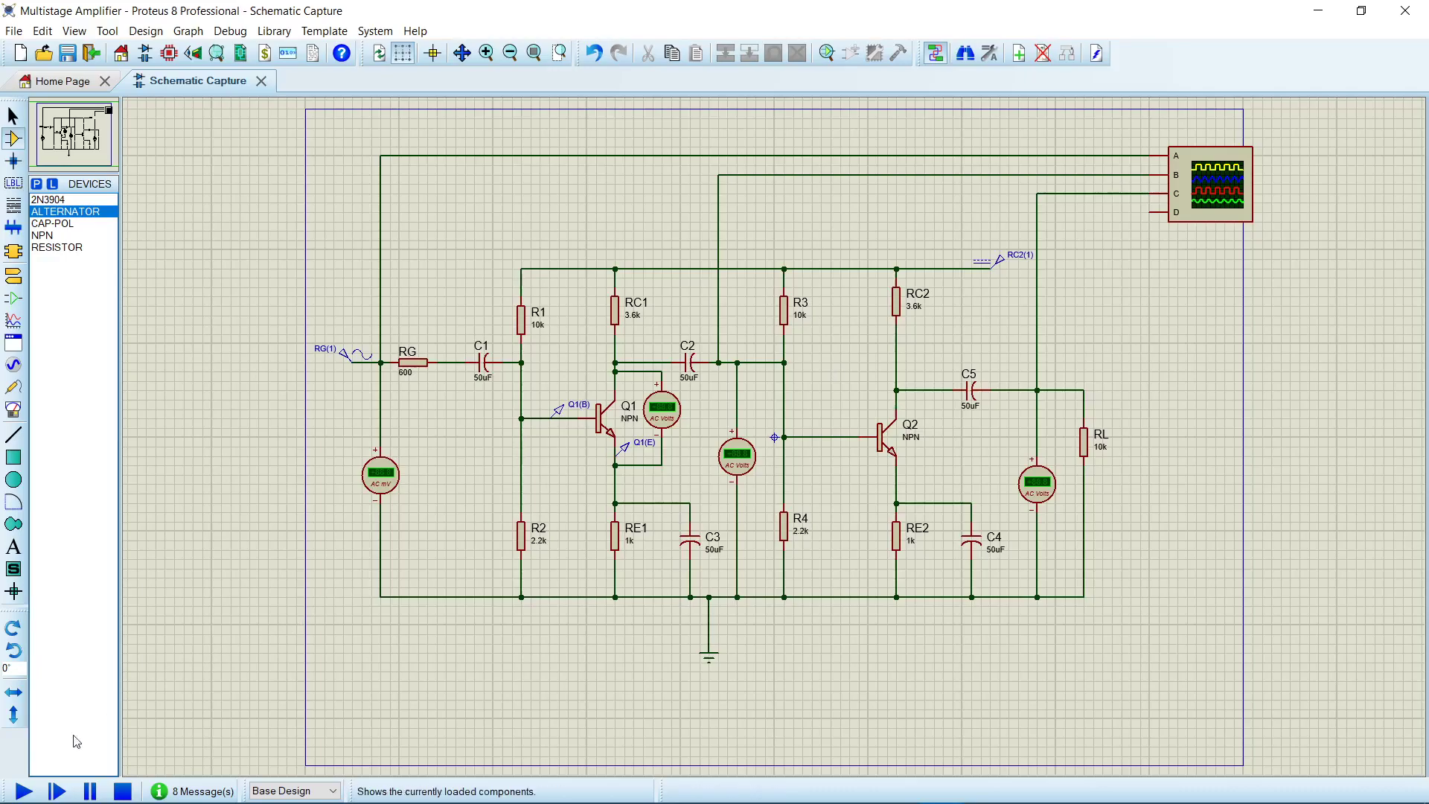
- Run the multistage amplifier simulation and reposition the oscilloscope to inspect its waveforms alongside the meters and output stage
left_click(23, 790)
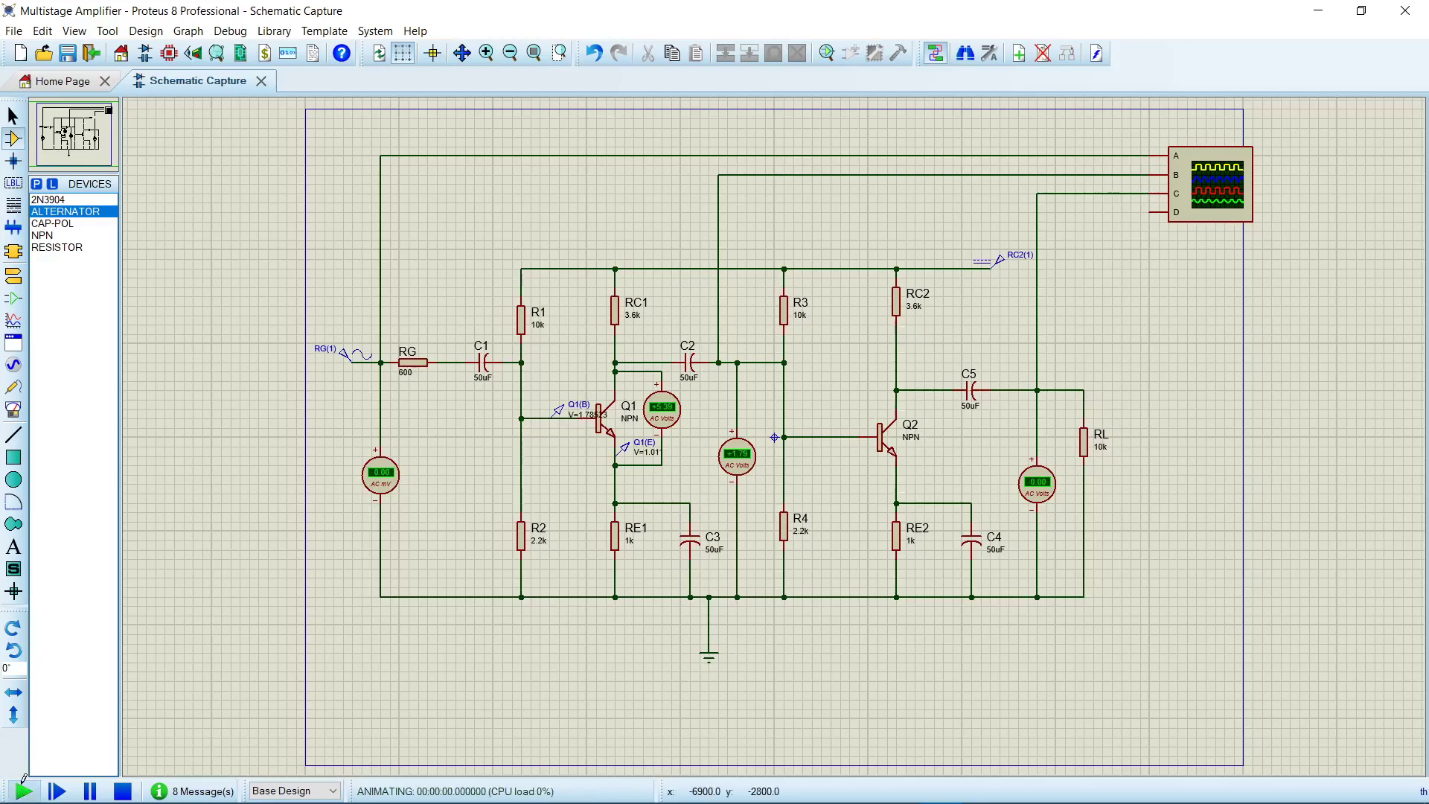
left_click(742, 336)
left_click_drag(742, 336, 395, 632)
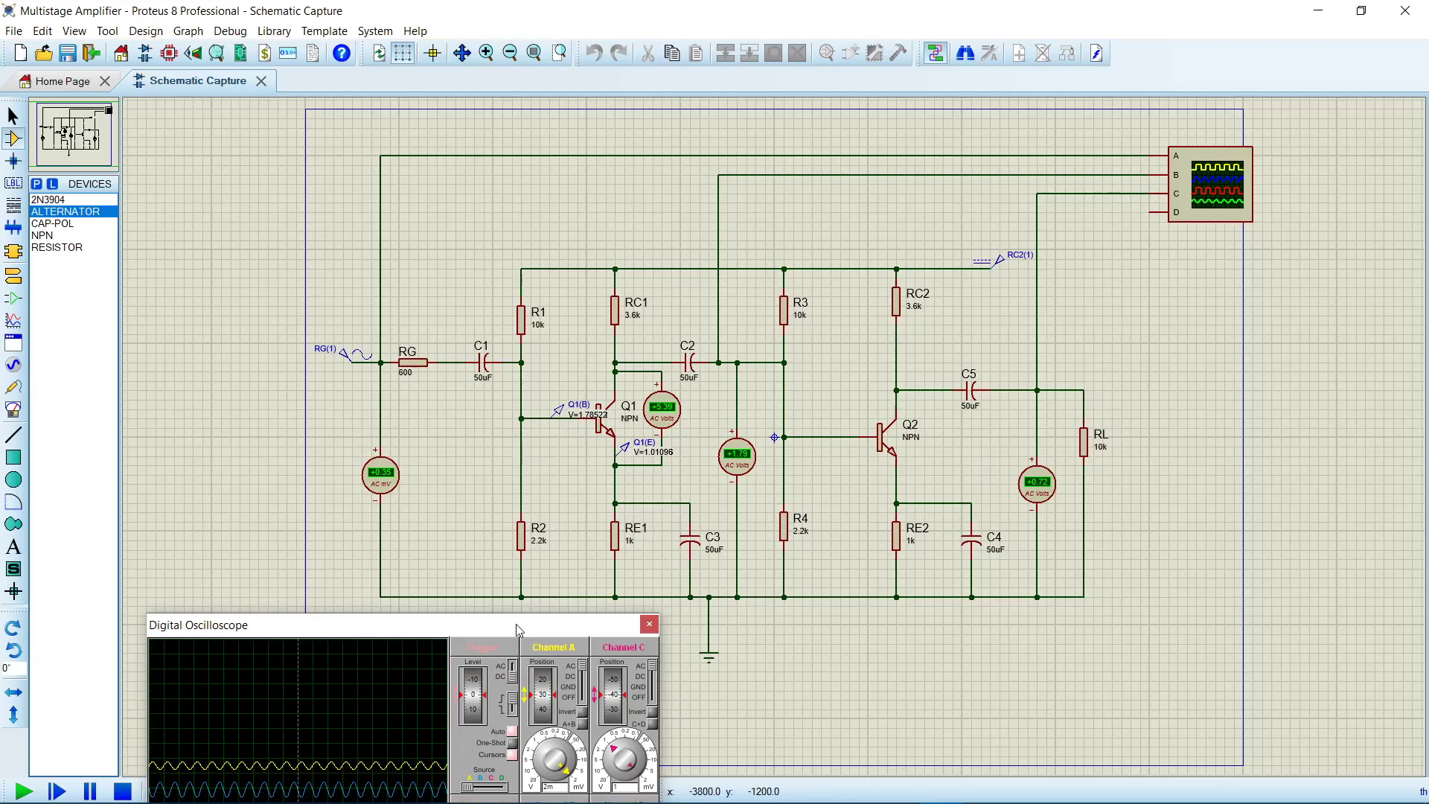
left_click_drag(515, 624, 819, 417)
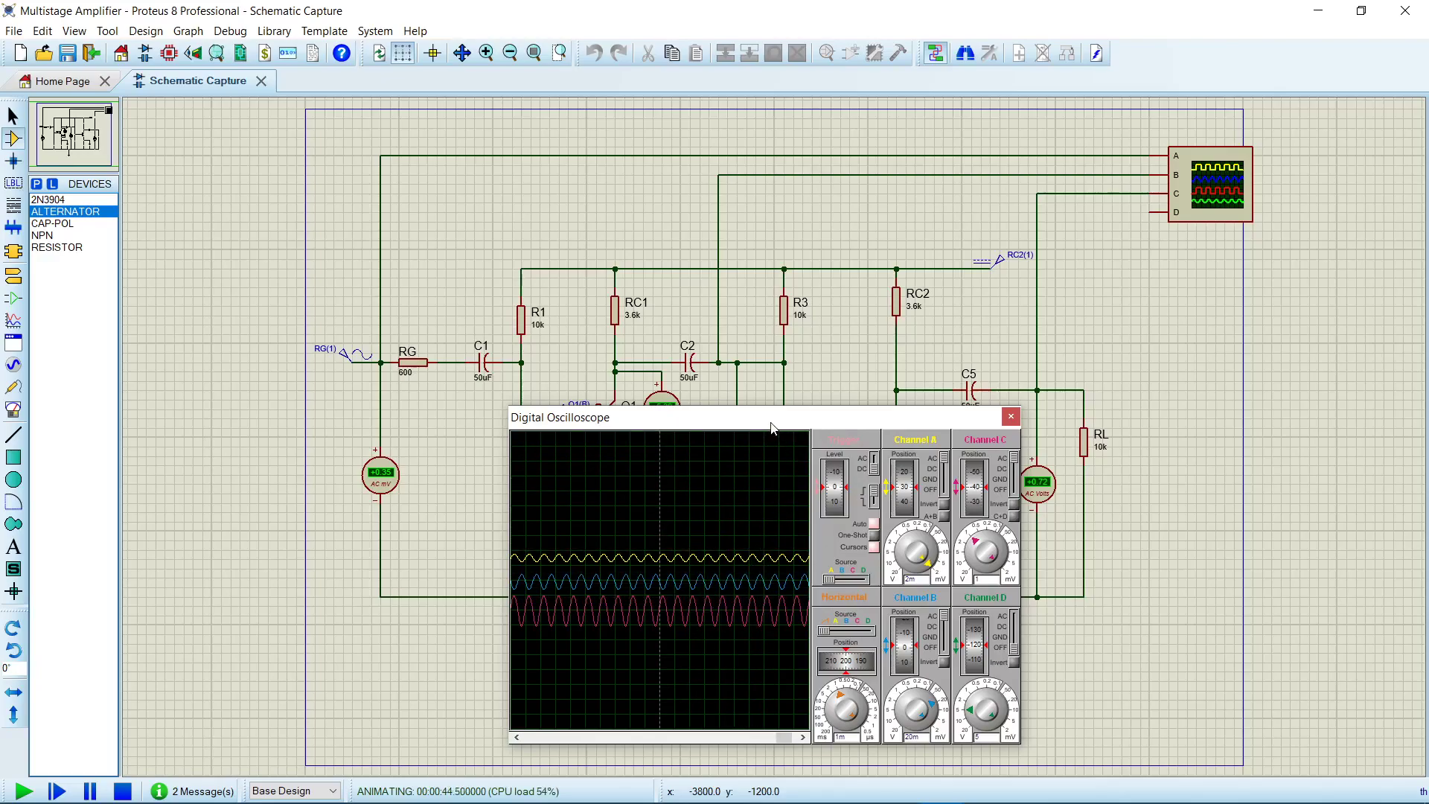
left_click_drag(770, 427, 775, 388)
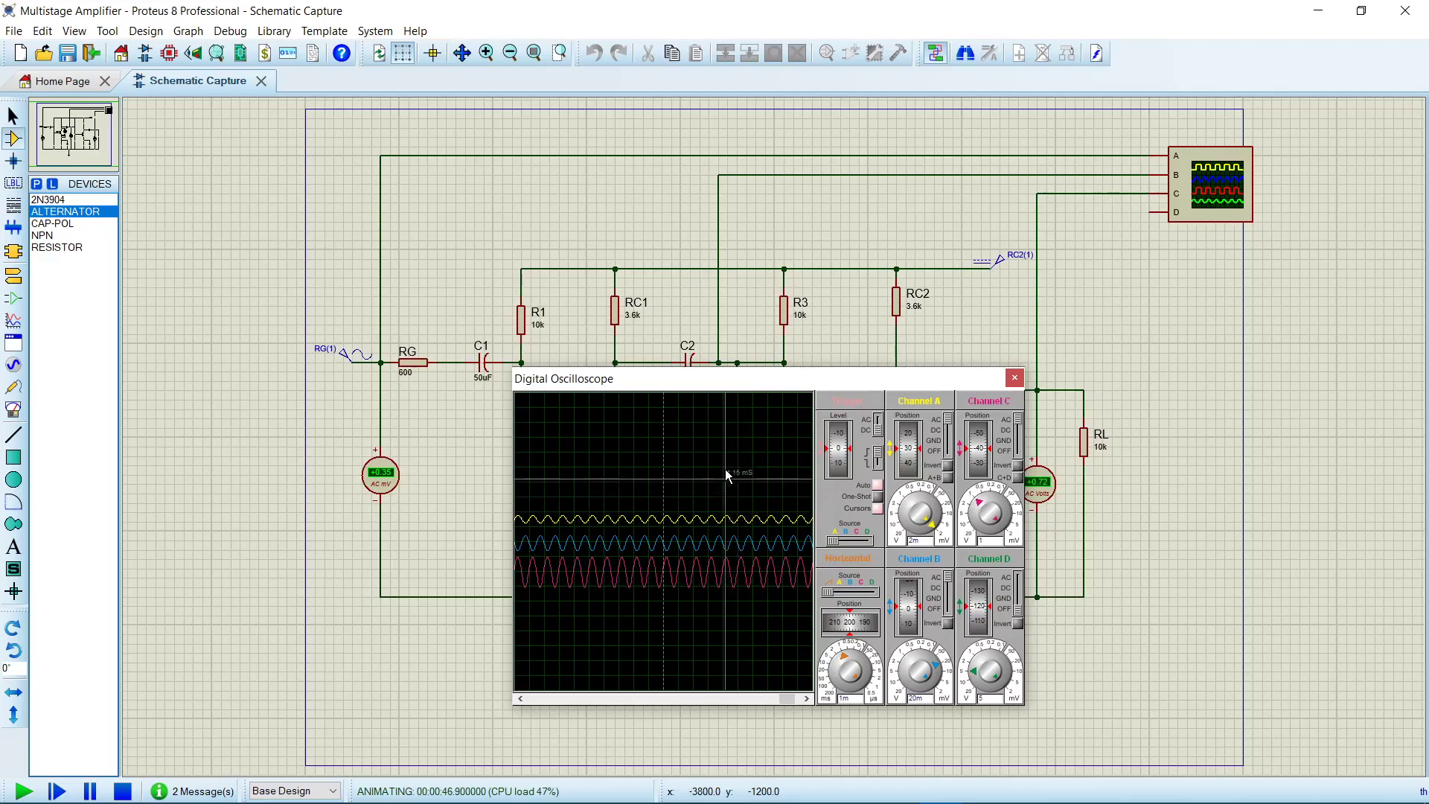
left_click_drag(721, 389, 440, 314)
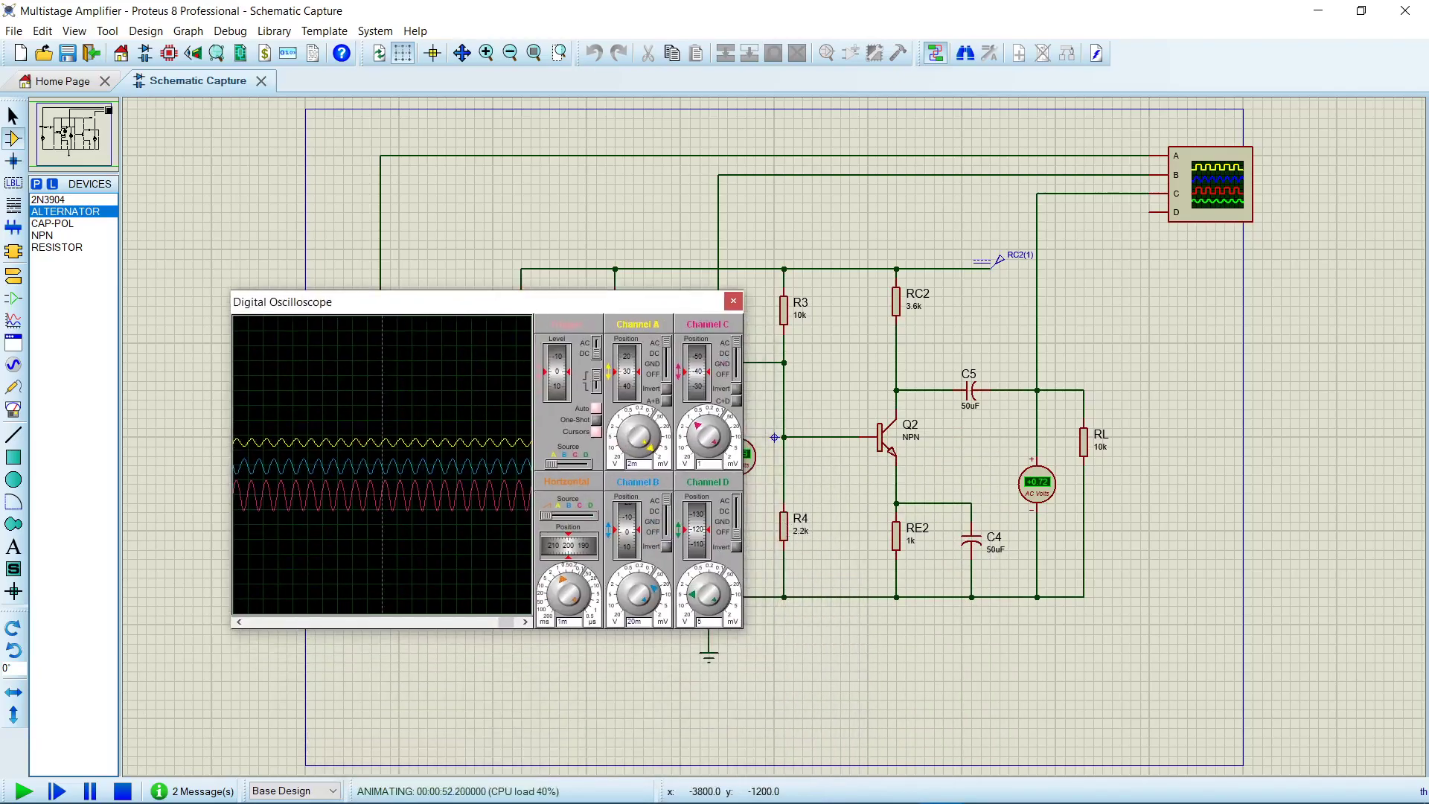
- Switch to Photos and view the worked two-stage amplifier solution in Screenshot (1102).png, then return to the Proteus simulation
mouse_move(1005, 795)
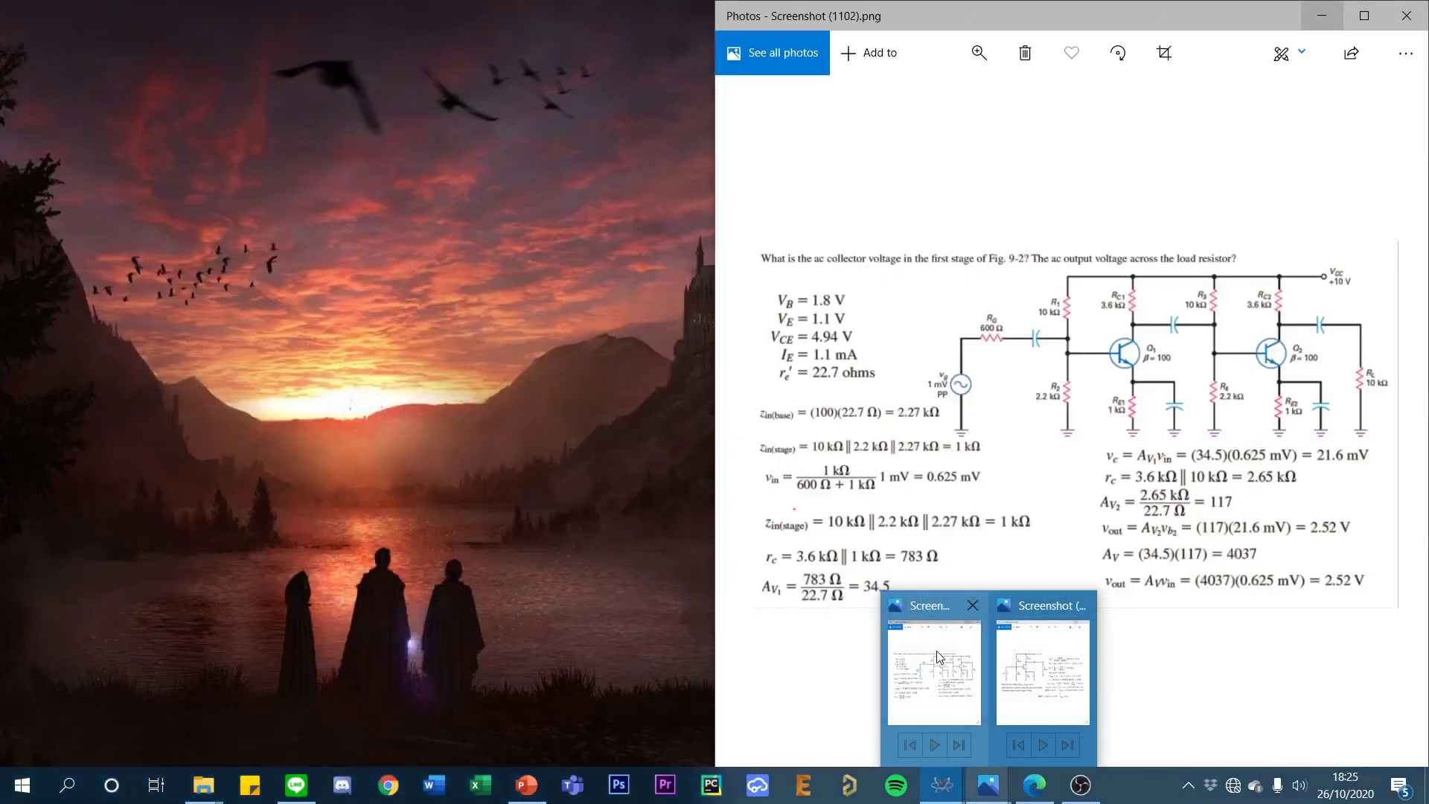
left_click(938, 657)
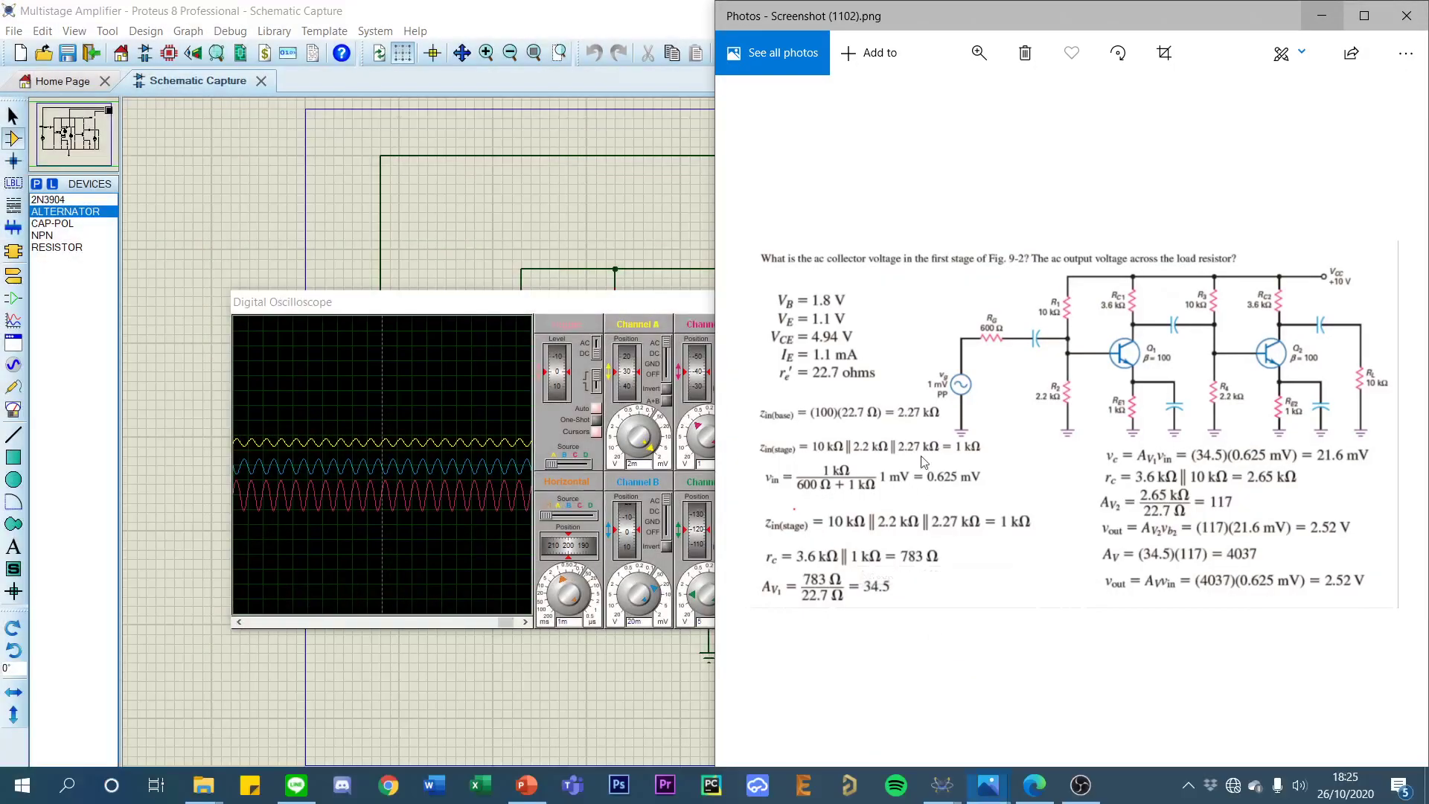
double_click(1062, 14)
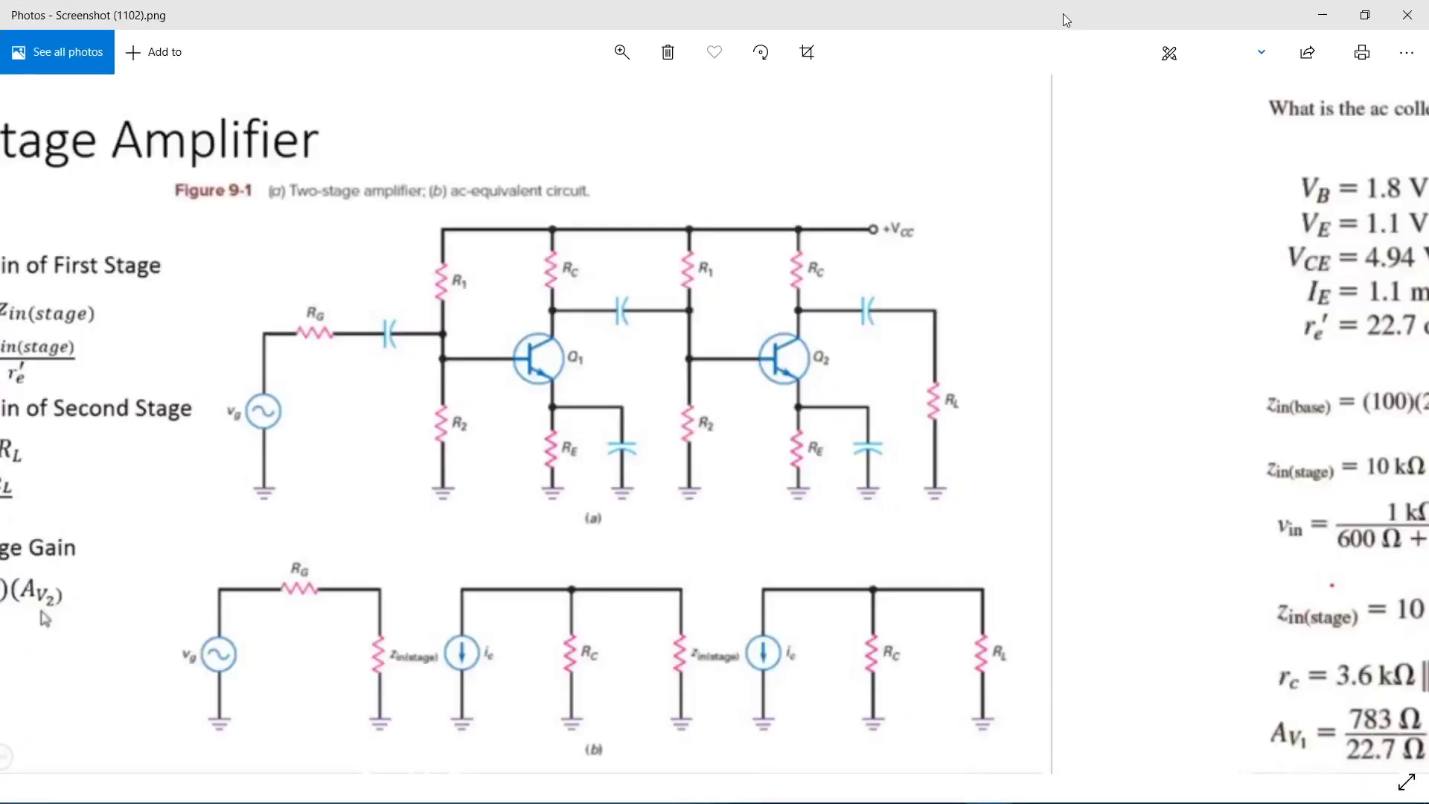
double_click(1062, 13)
left_click_drag(1074, 65, 914, 192)
left_click(569, 300)
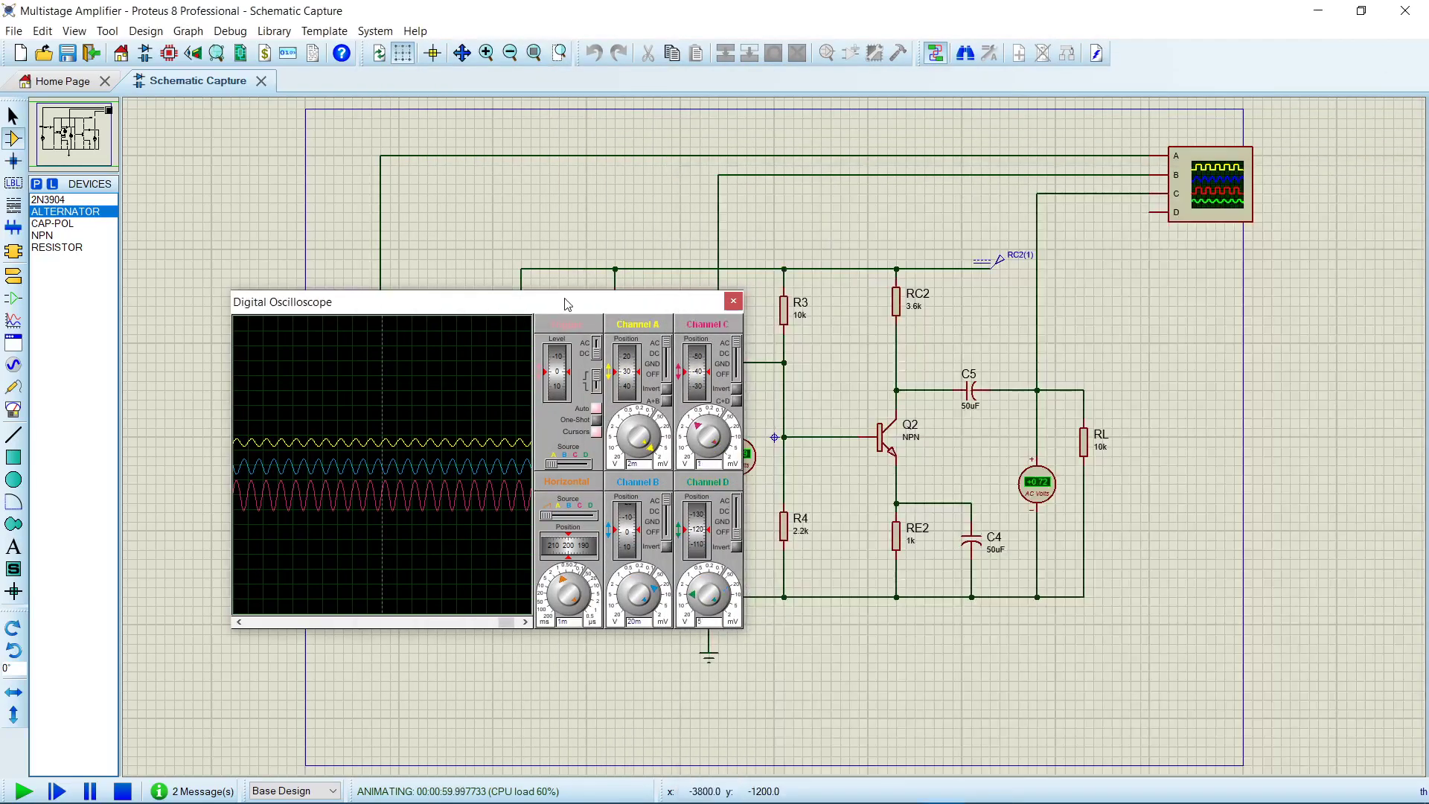
- Close the oscilloscope and compare the circuit's meter and probe readings with the solution in Screenshot (1102).png in Photos
left_click(733, 301)
mouse_move(893, 797)
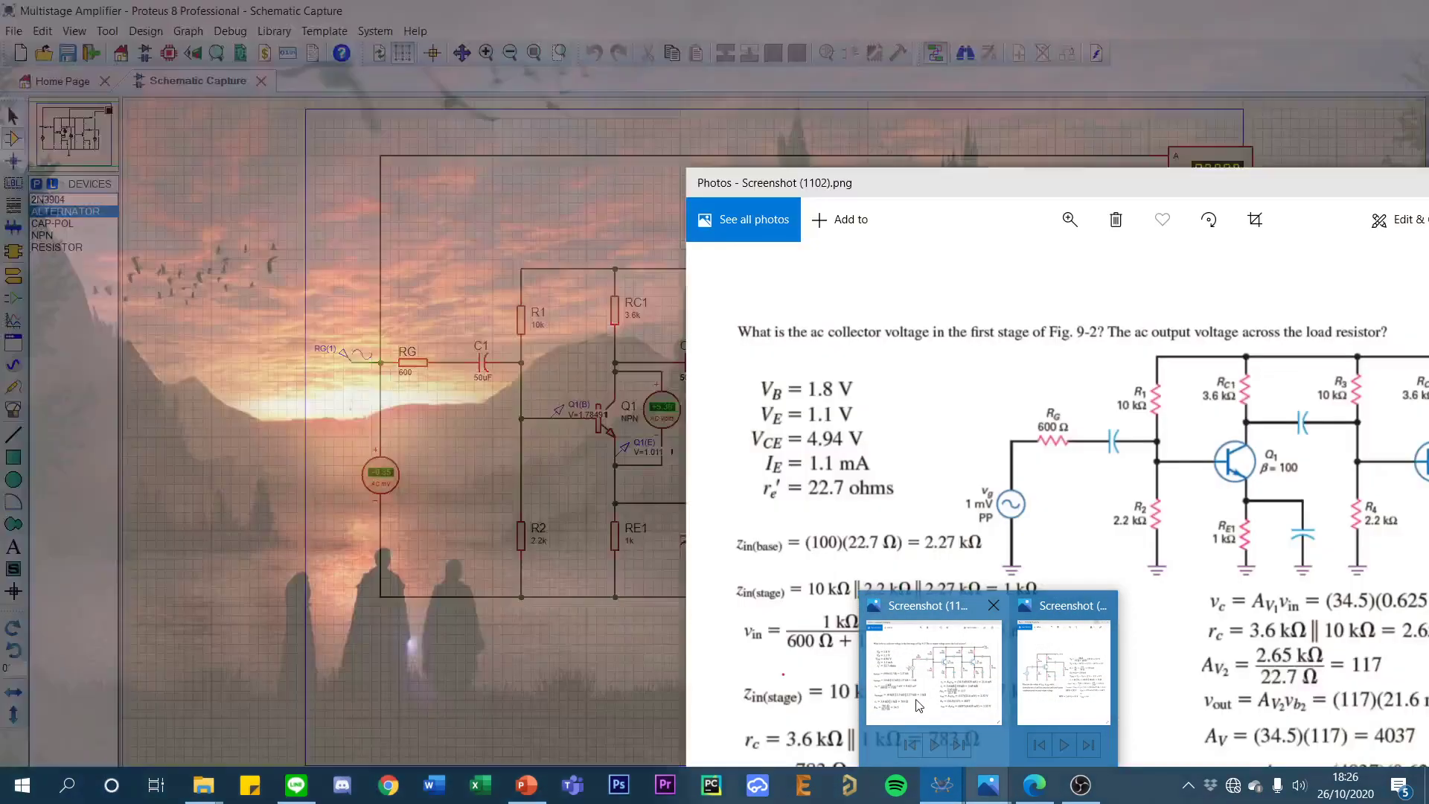
left_click(1064, 670)
left_click_drag(909, 177, 953, 176)
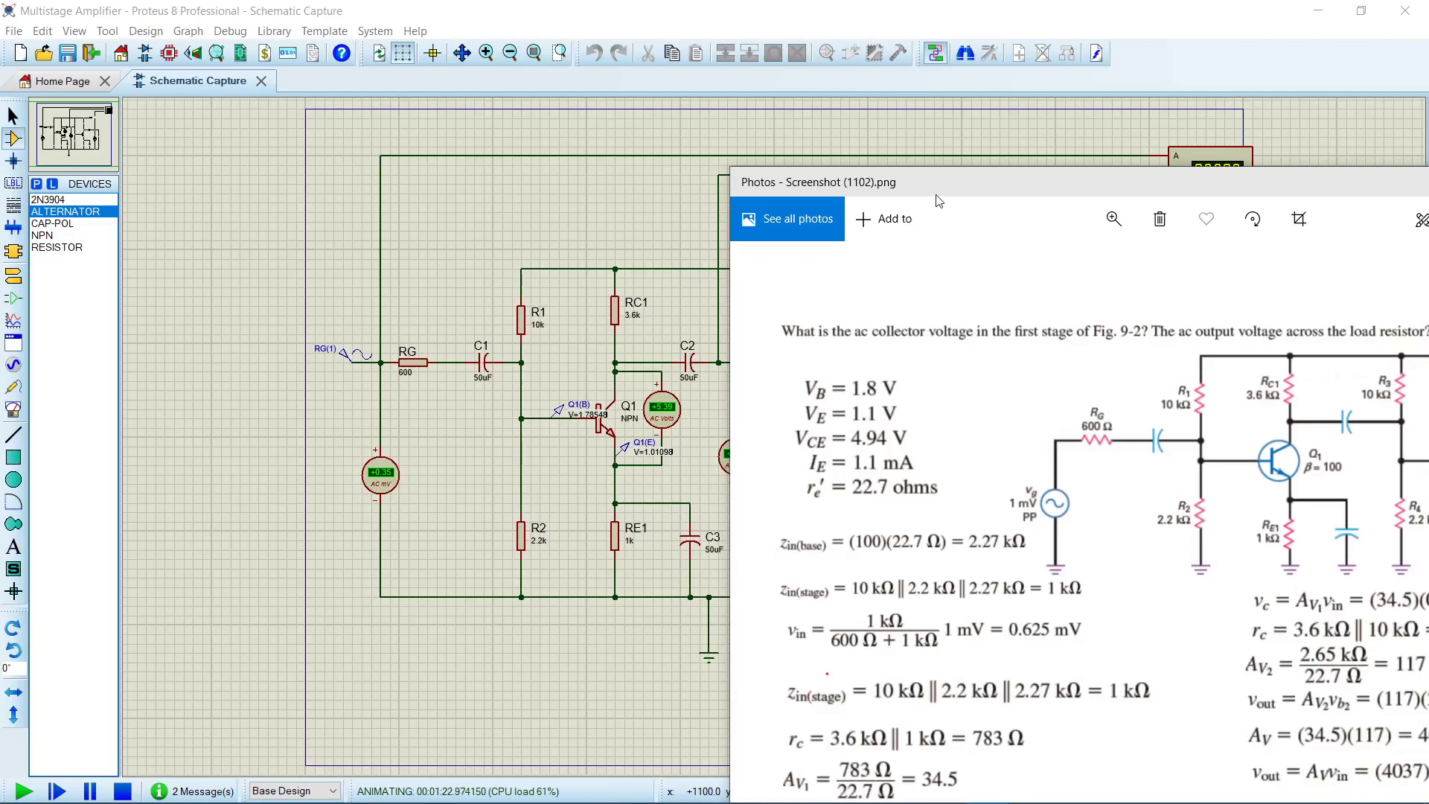
left_click_drag(943, 187, 518, 62)
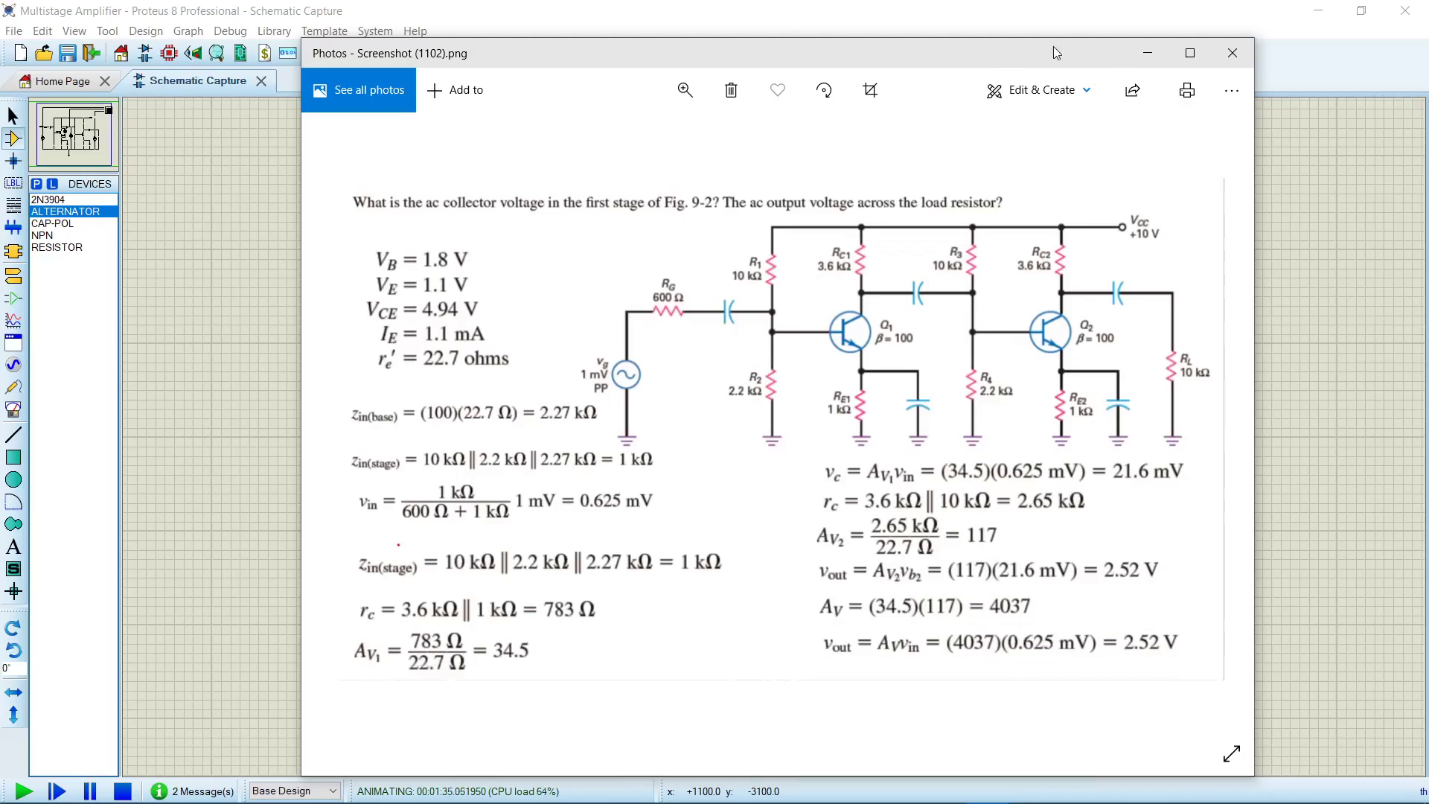
left_click(1144, 52)
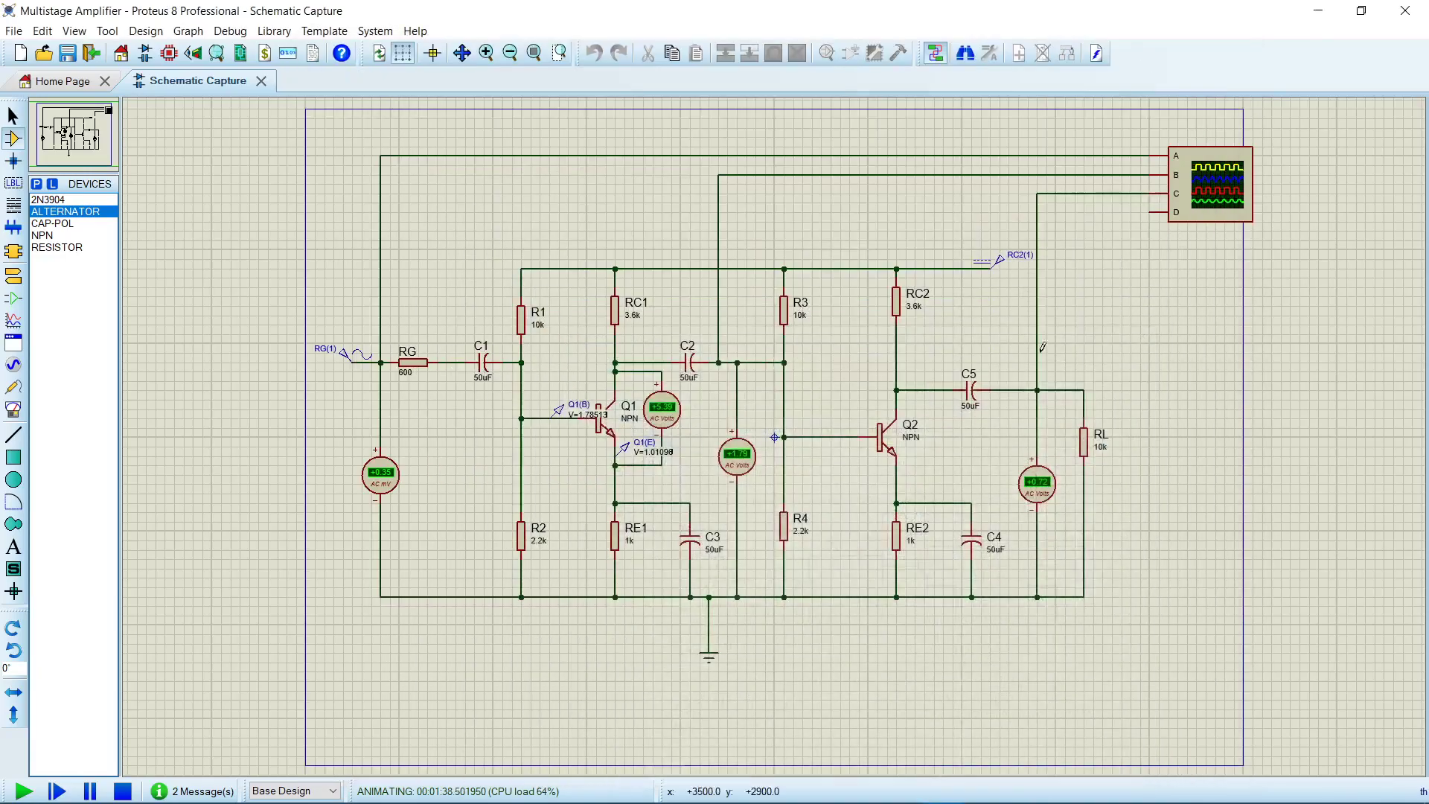
- Stop the multistage amplifier simulation and switch to the Direct Coupled Output Stage schematic, comparing the two circuits
left_click(123, 790)
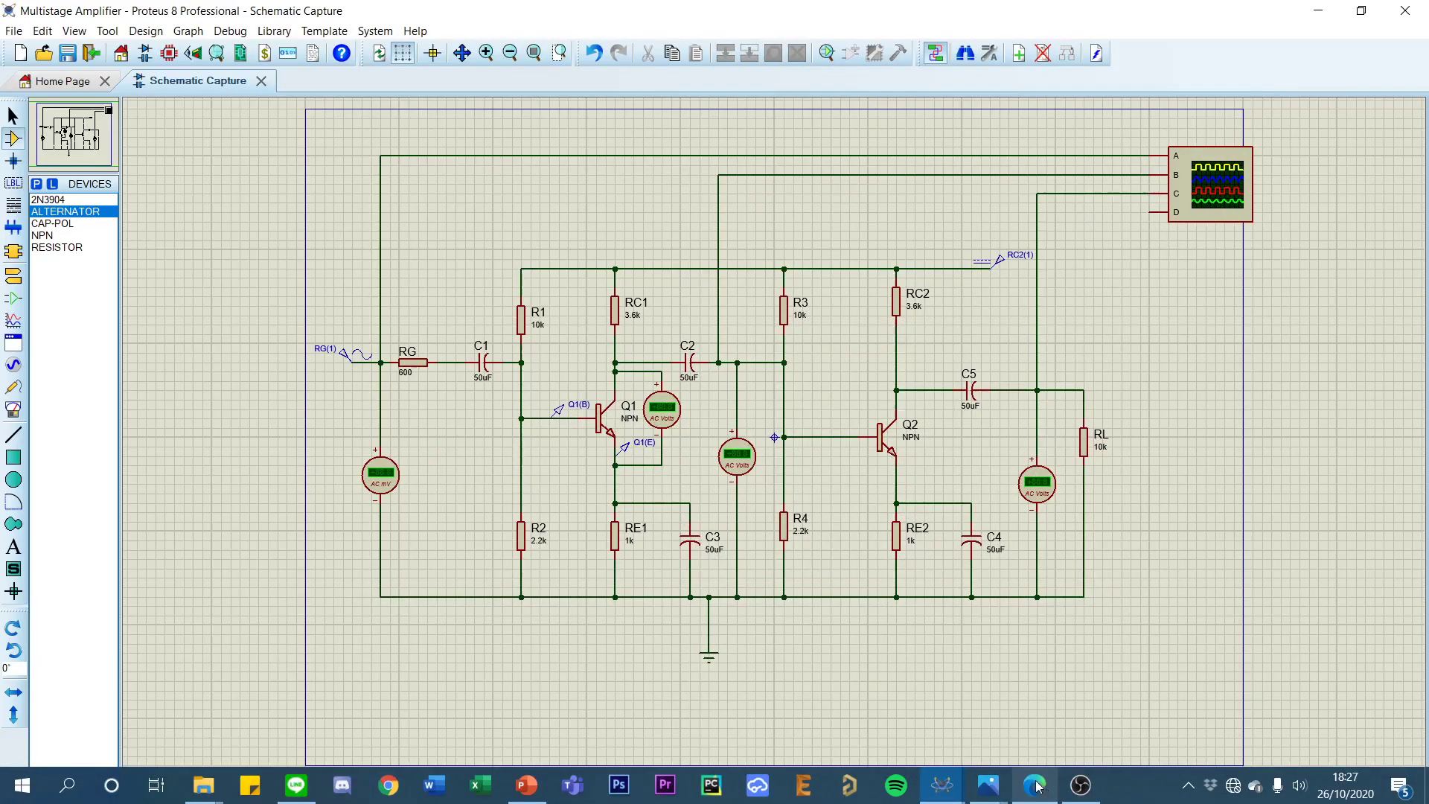
mouse_move(942, 786)
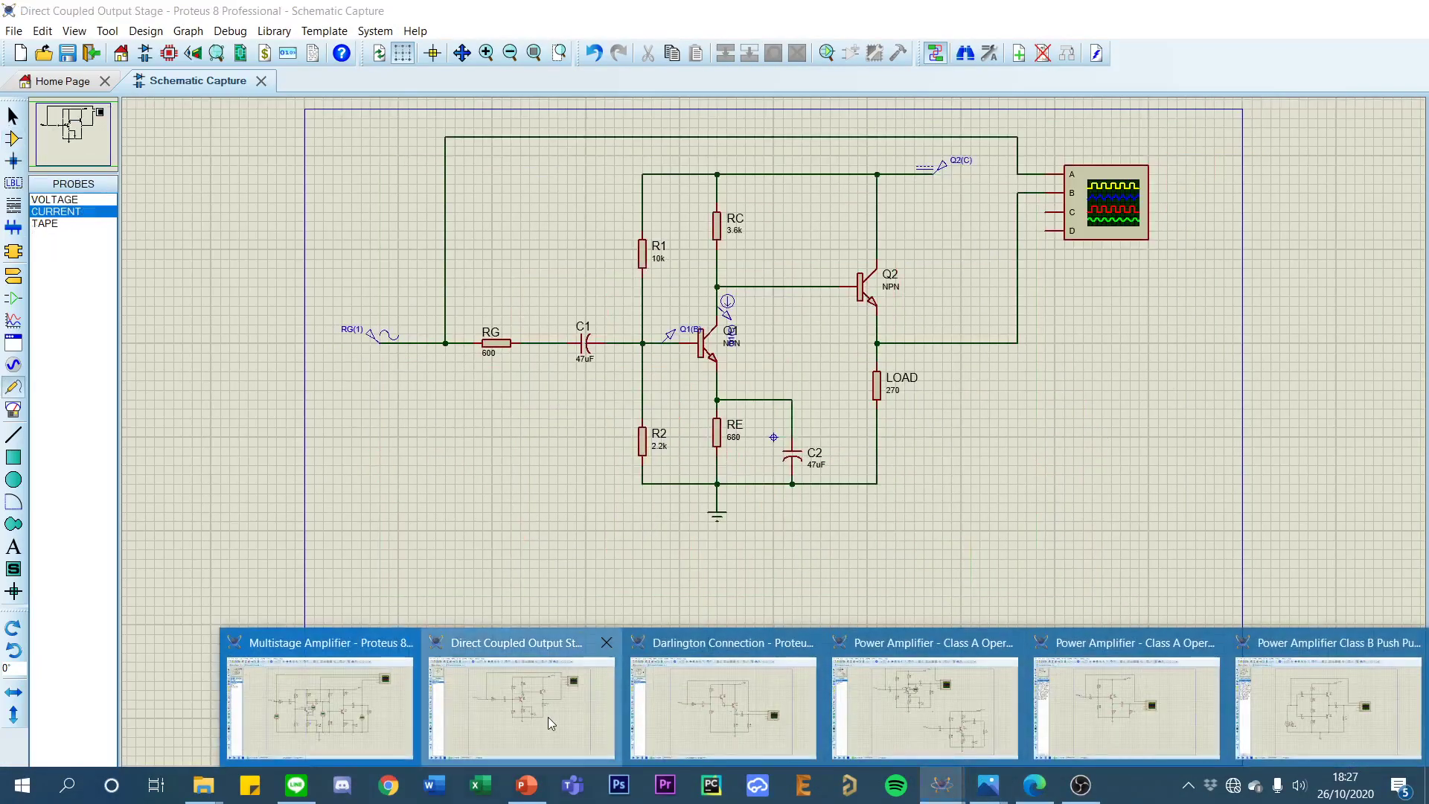
left_click(548, 717)
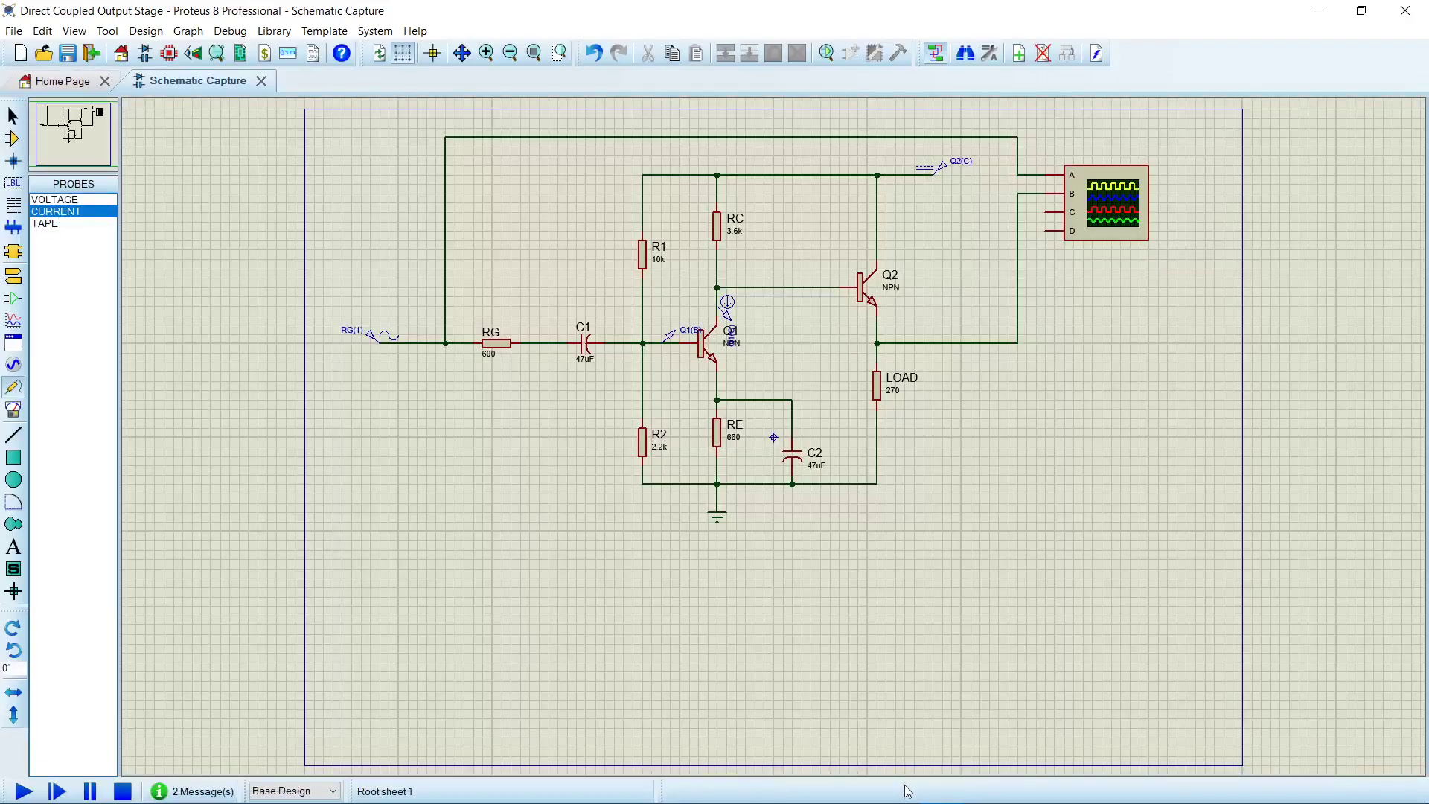
mouse_move(932, 796)
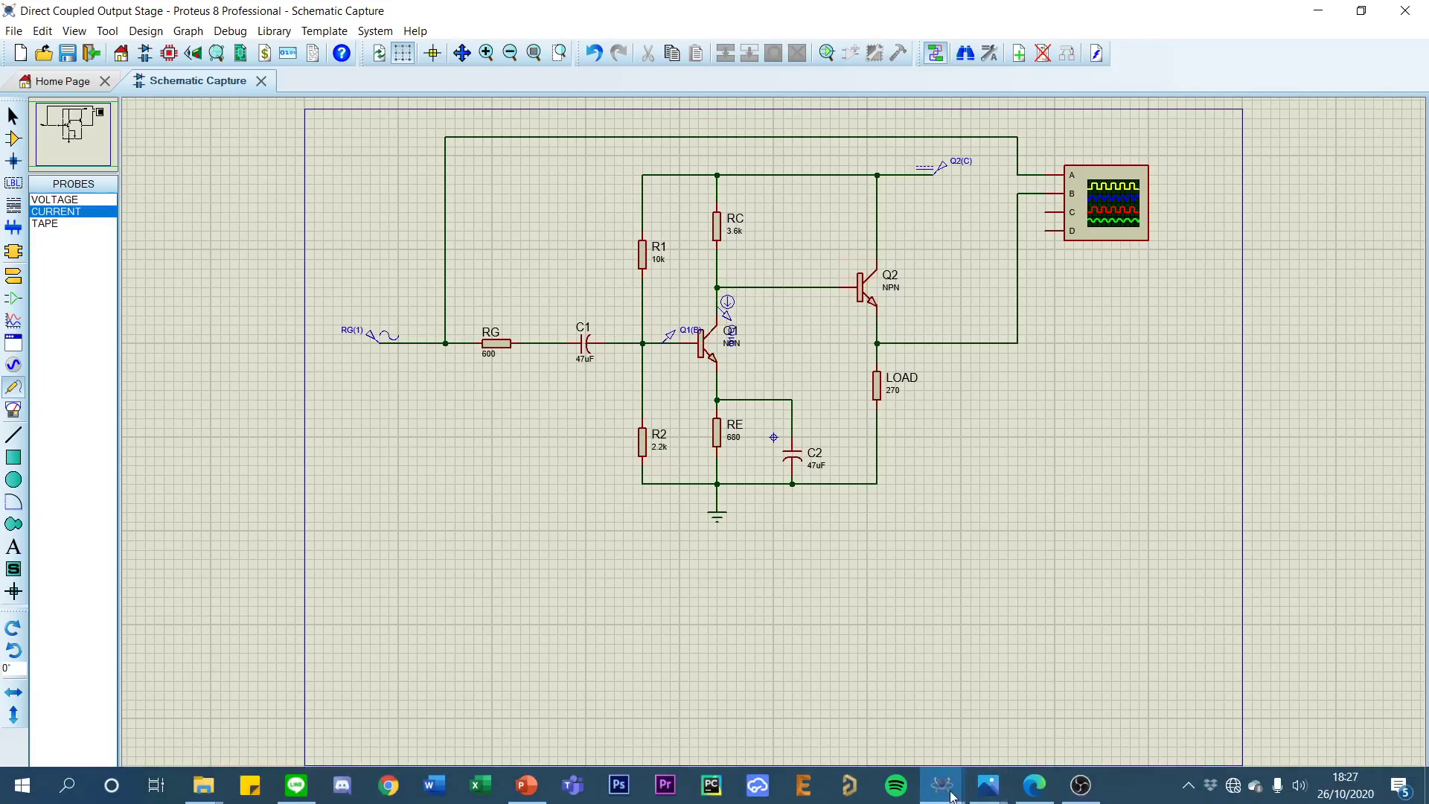
left_click(320, 711)
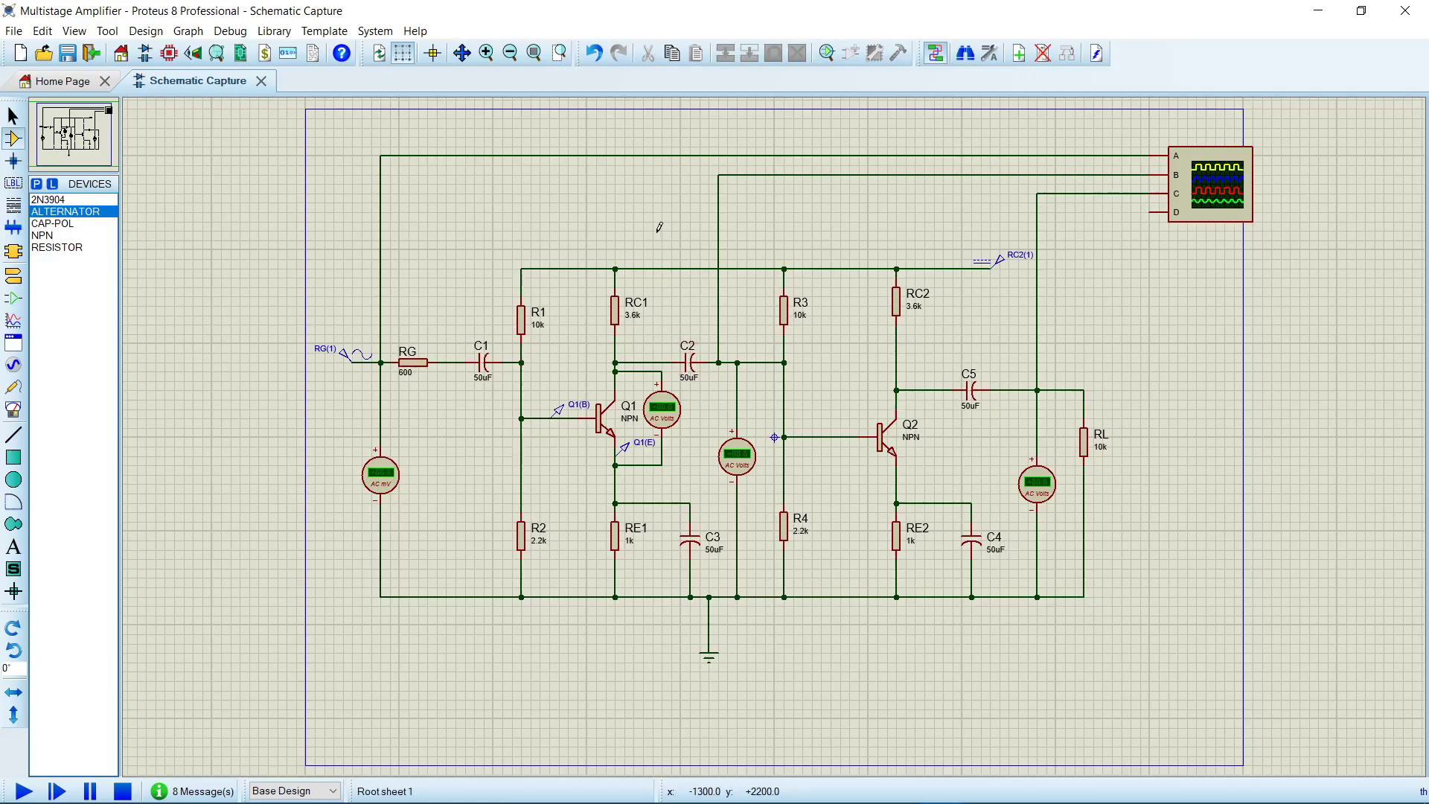
mouse_move(959, 787)
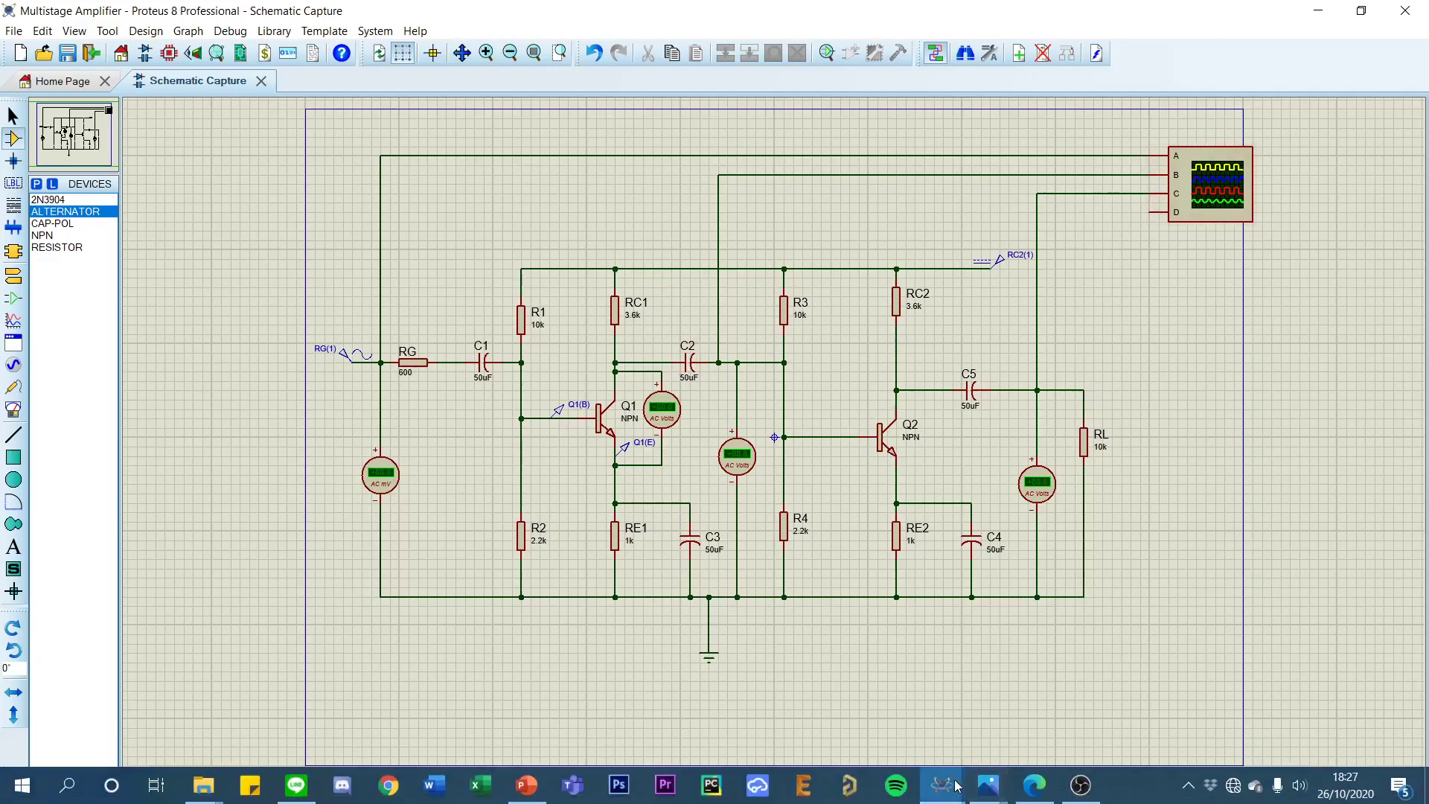
left_click(547, 703)
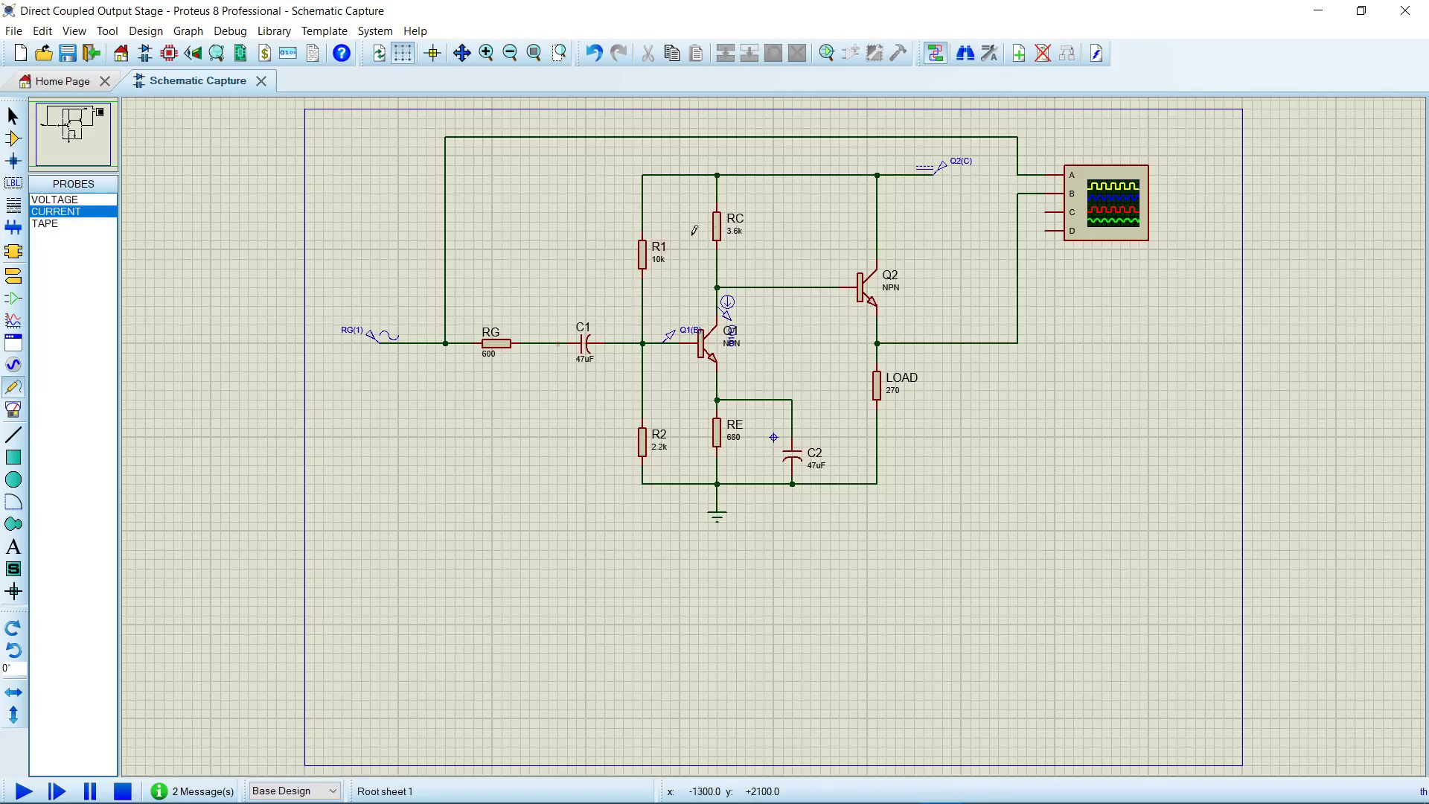
- Review the settings of the RG(1) sine generator and the Q2(C) DC supply generator in the direct coupled circuit
double_click(372, 339)
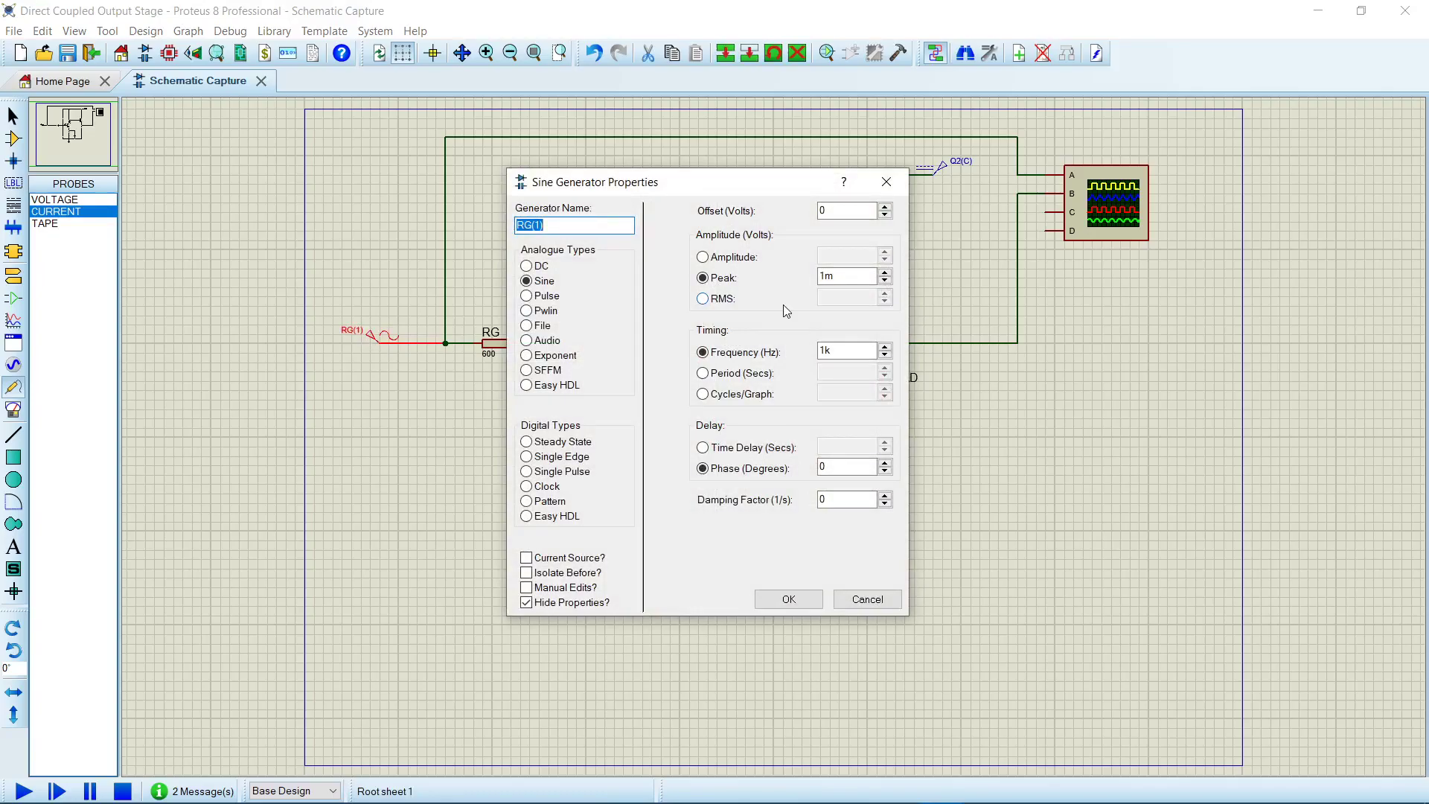
left_click(789, 597)
double_click(939, 171)
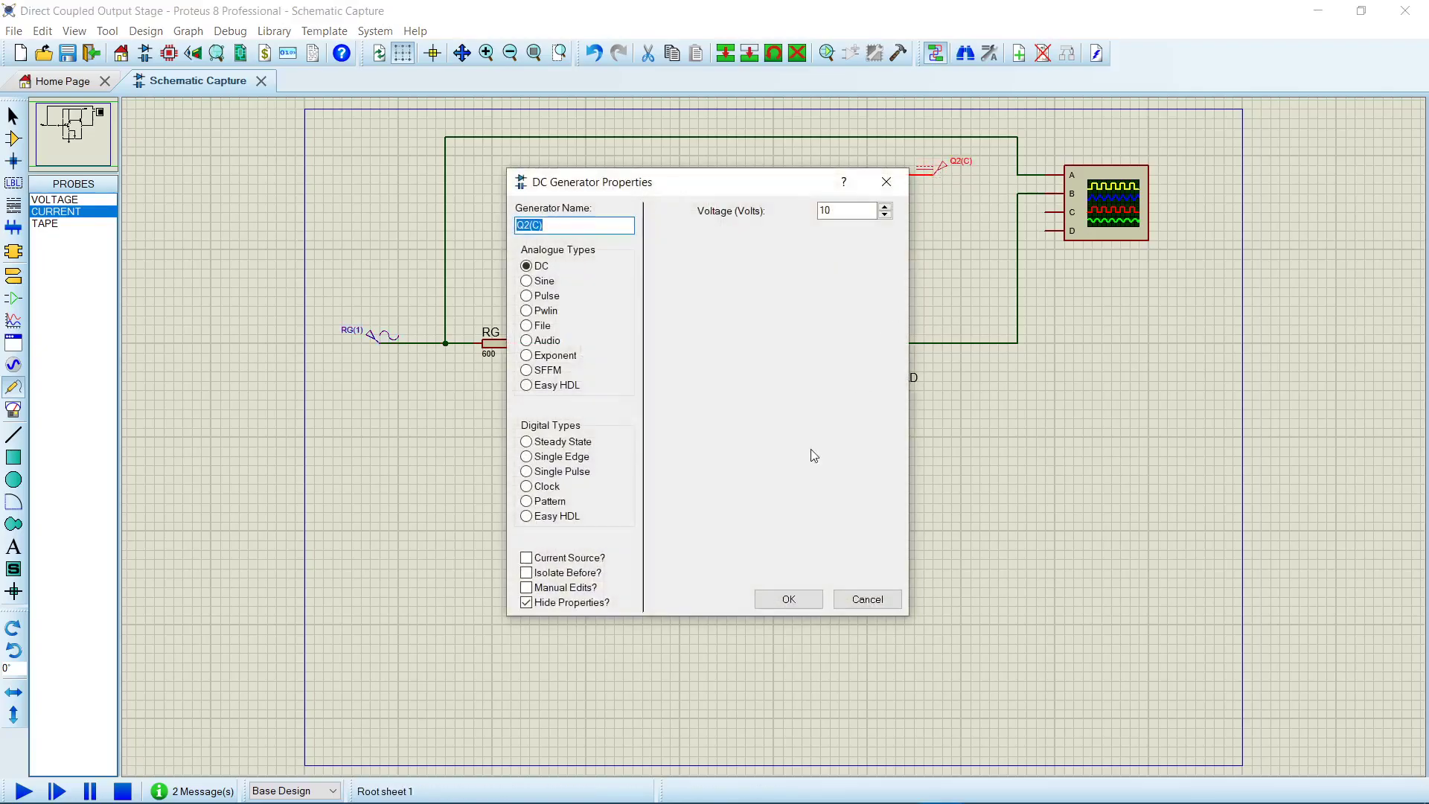
left_click(781, 602)
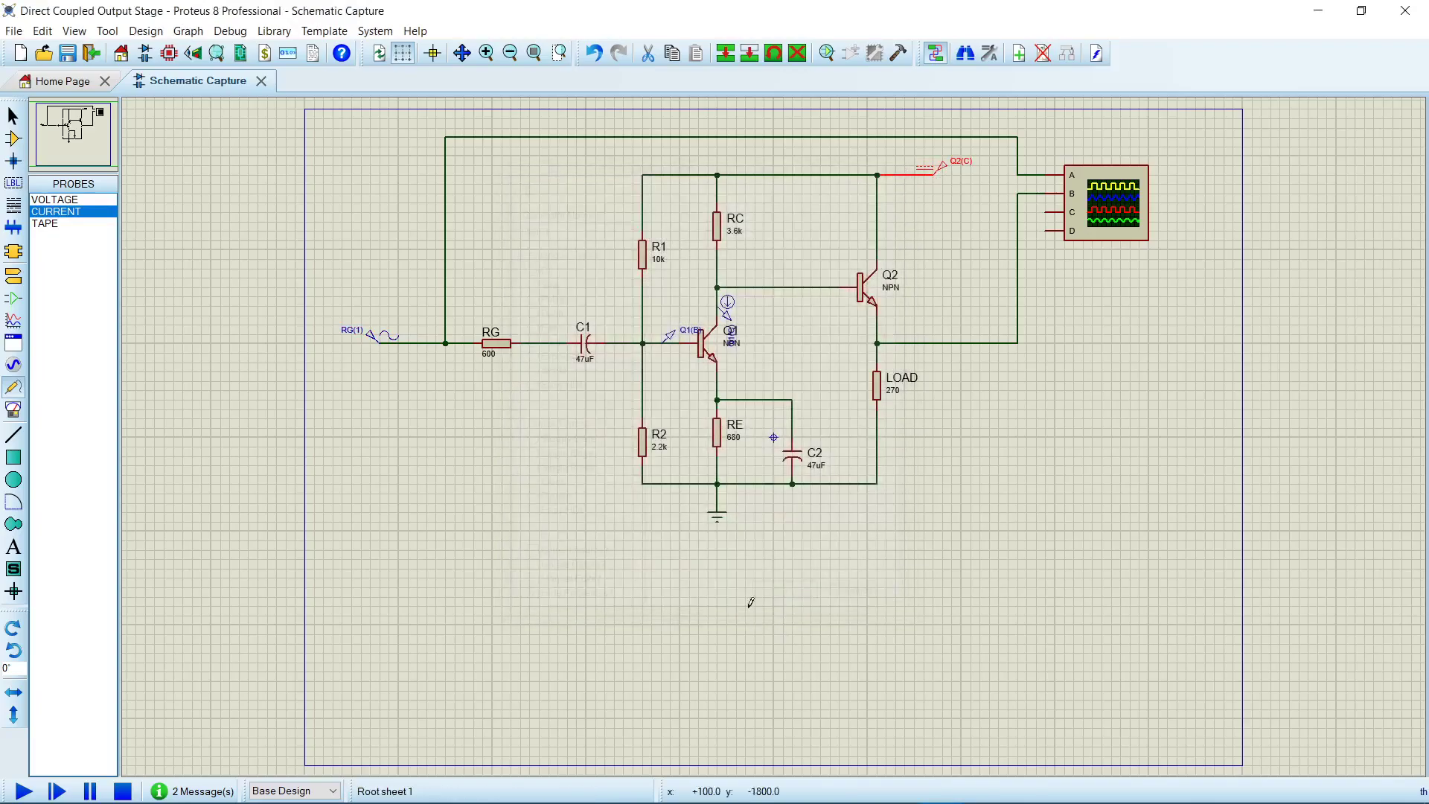
- Run the direct coupled output stage simulation and move the oscilloscope clear of the circuit
left_click(24, 791)
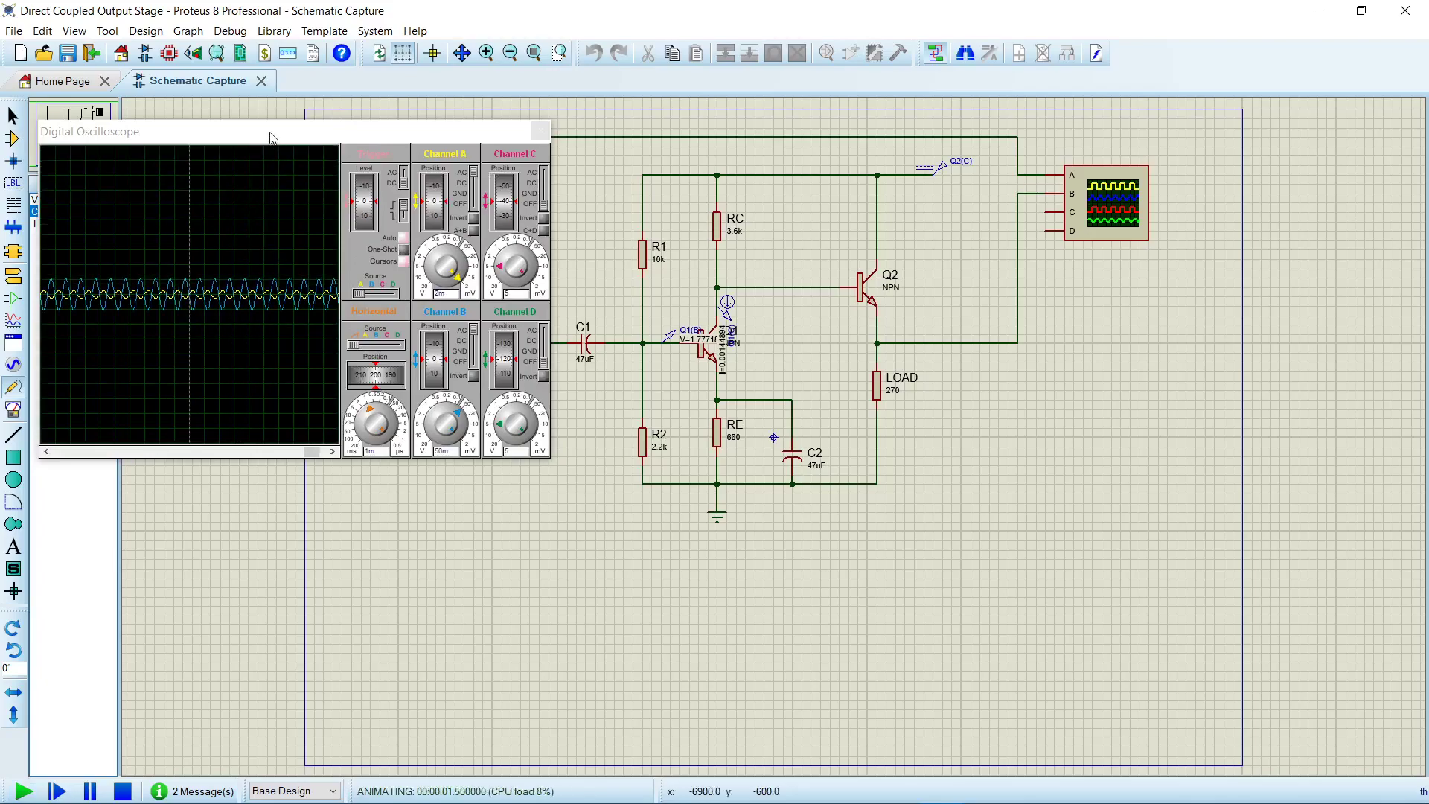
left_click_drag(271, 139, 334, 413)
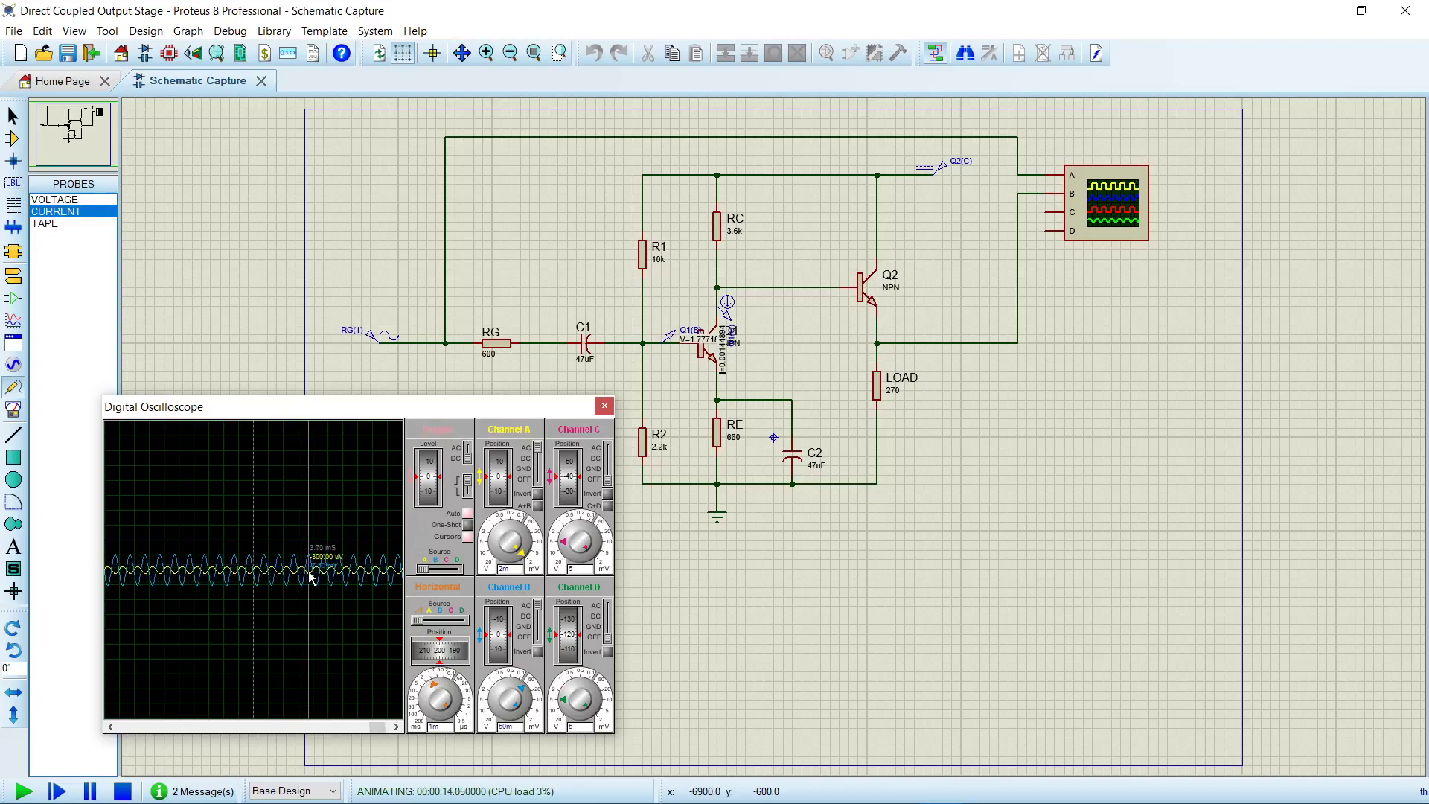
- Switch to Photos and browse forward from Screenshot (1102).png to the Cascading CE and CC slide in Screenshot (1108).png
mouse_move(712, 799)
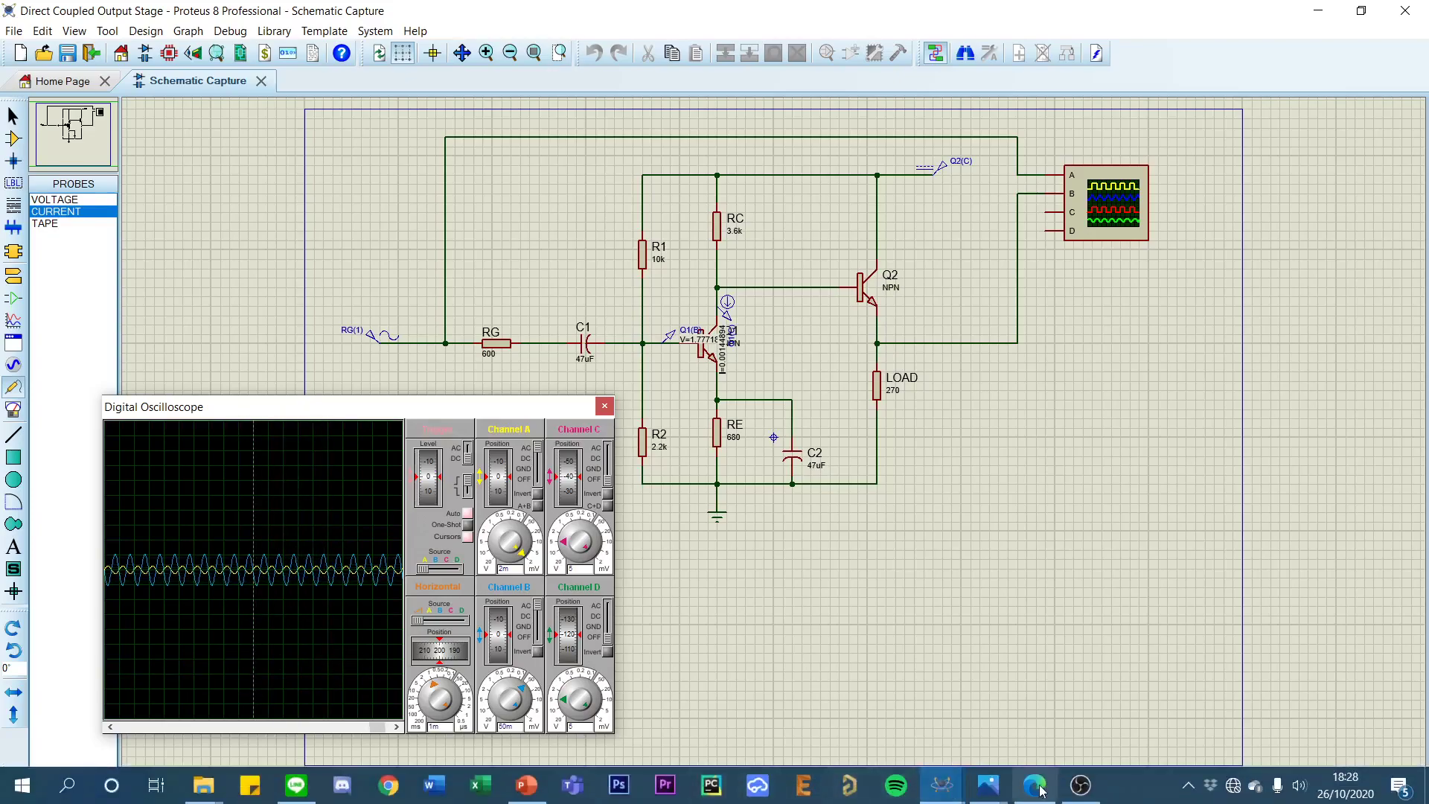
mouse_move(988, 787)
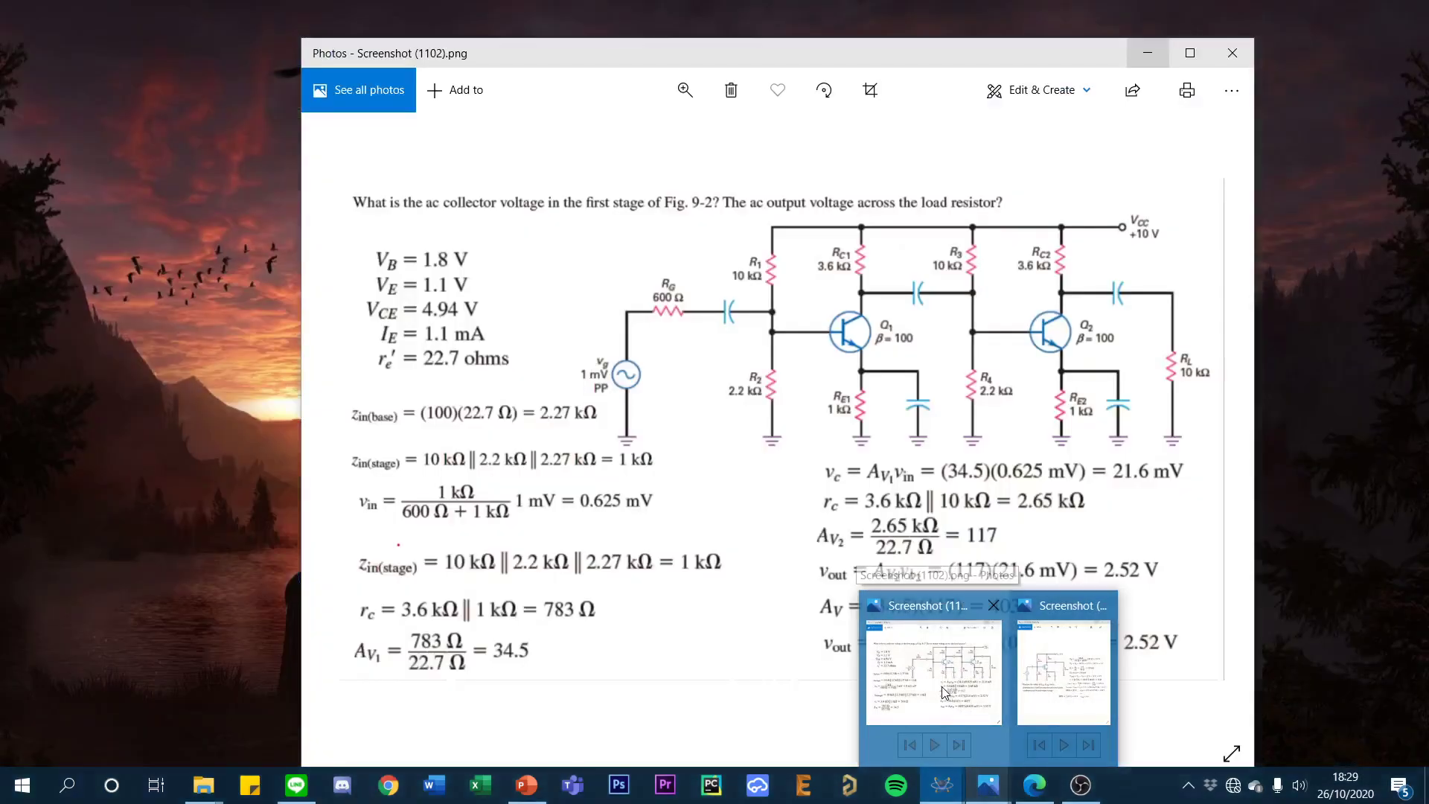
left_click(946, 701)
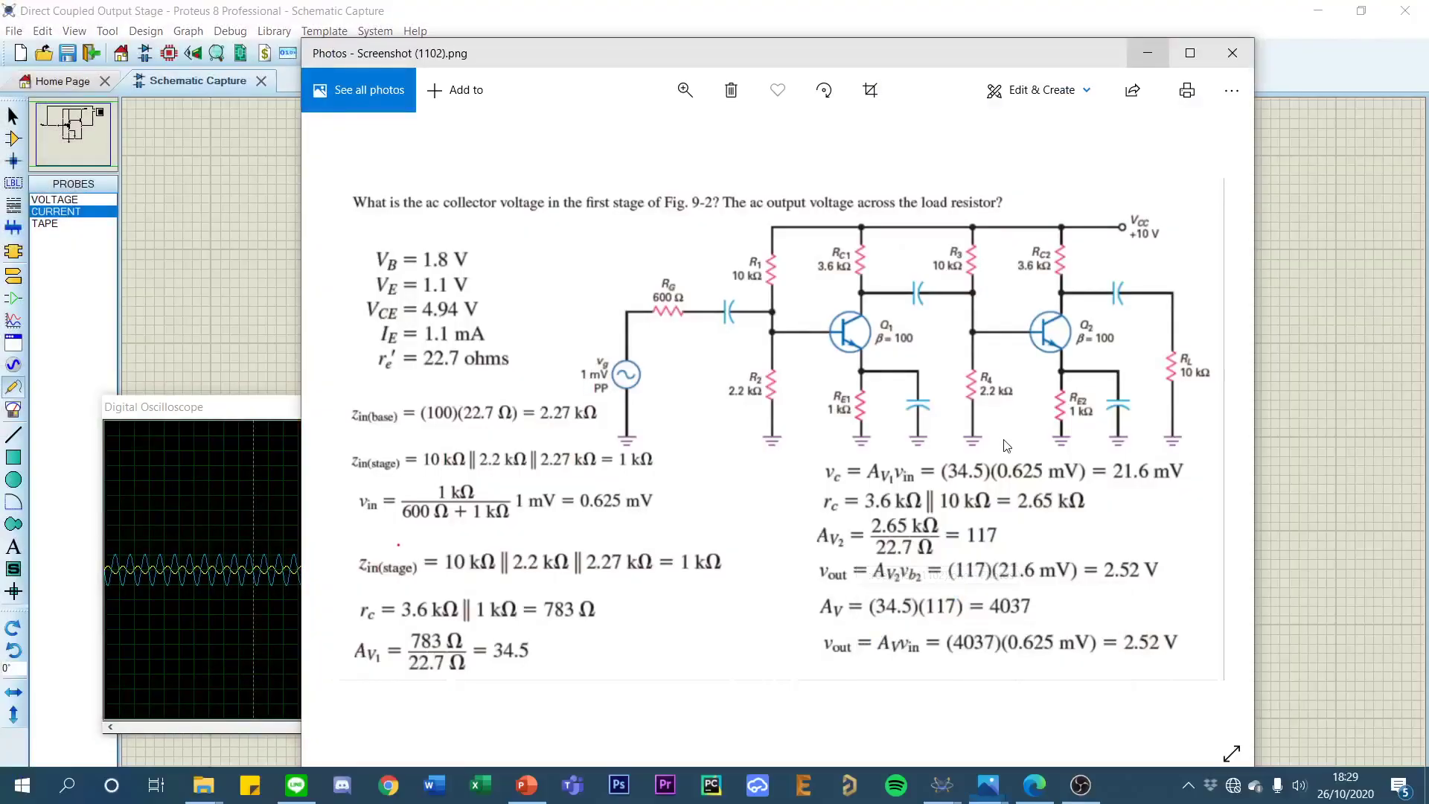
key("Right")
key("Right")
key("Right")
key("Right")
key("Right")
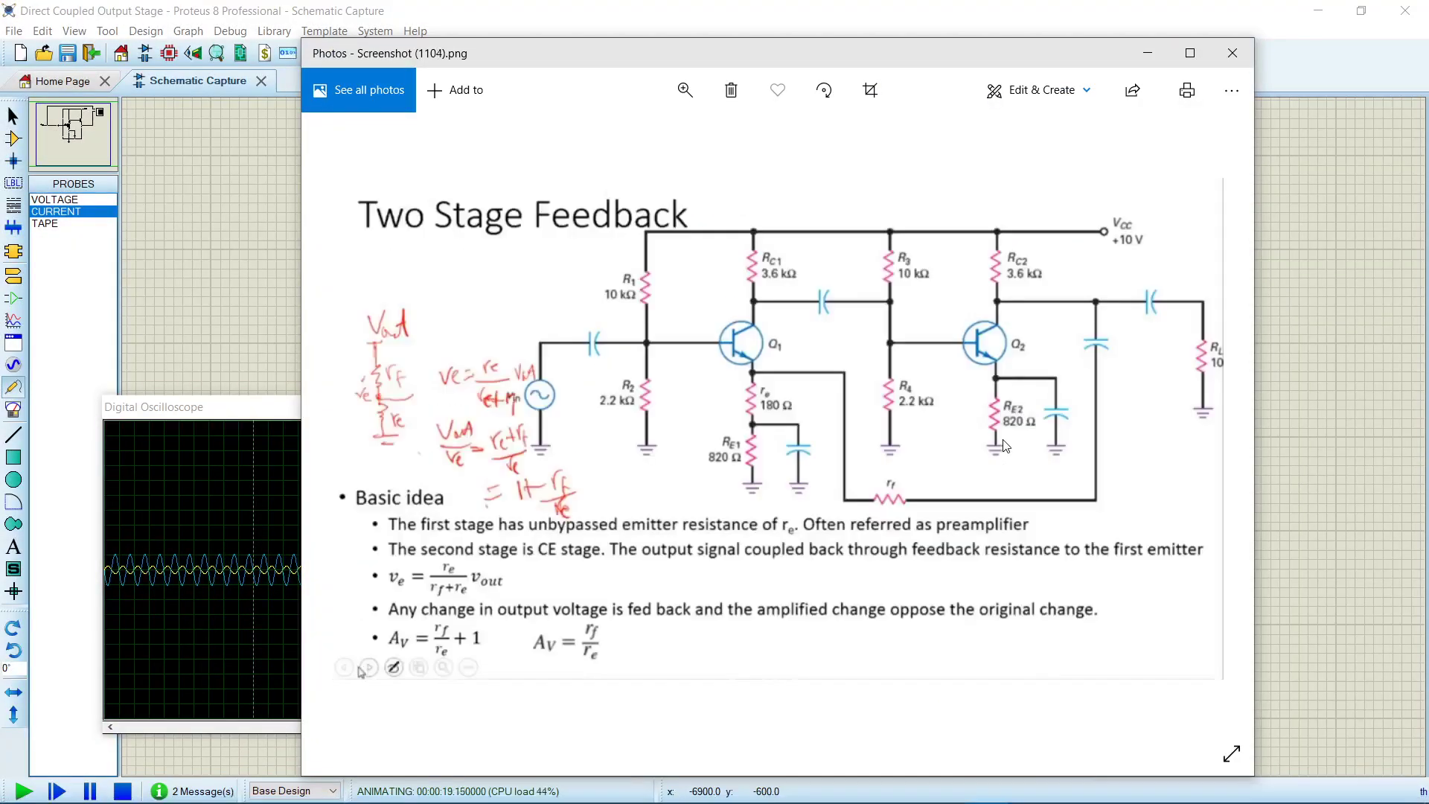
key("Right")
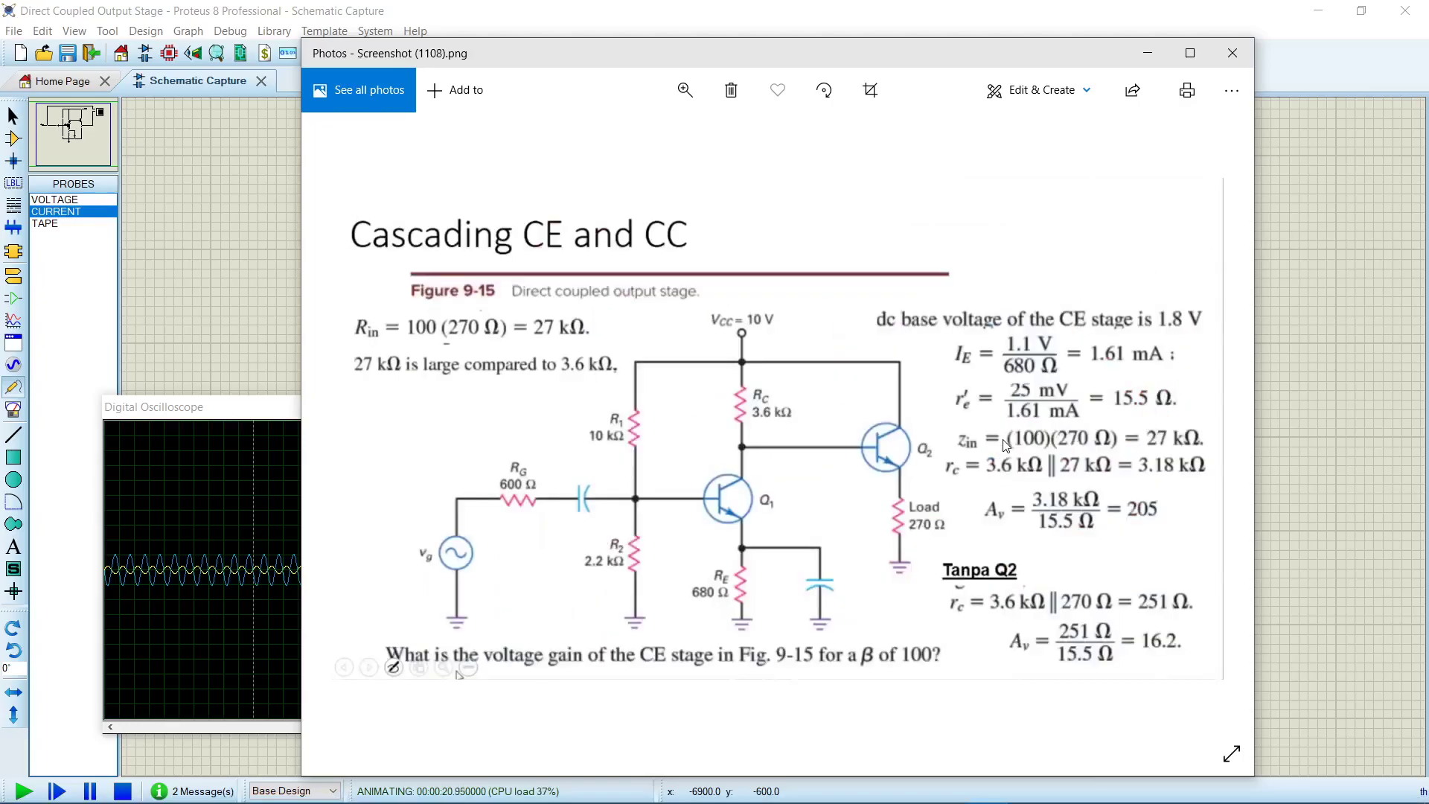
- Compare the Cascading CE and CC slide in Photos with the direct coupled circuit's simulation, repositioning the slide window, and return to Proteus
mouse_move(1015, 51)
left_mouse_down()
mouse_move(1091, 114)
mouse_move(1028, 559)
mouse_move(1051, 493)
mouse_move(1032, 462)
mouse_move(1035, 272)
mouse_move(1004, 73)
left_mouse_up()
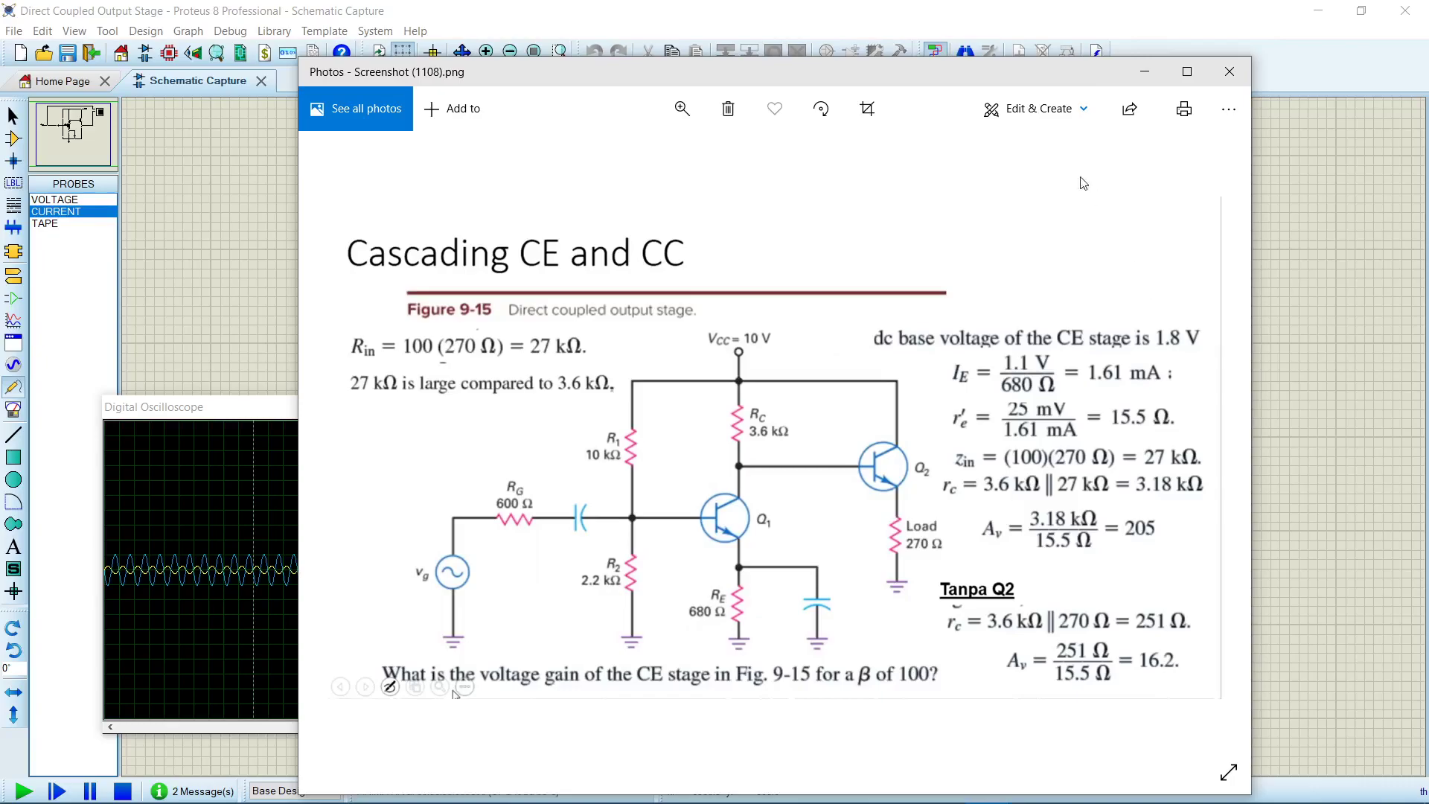
left_click_drag(963, 72, 993, 458)
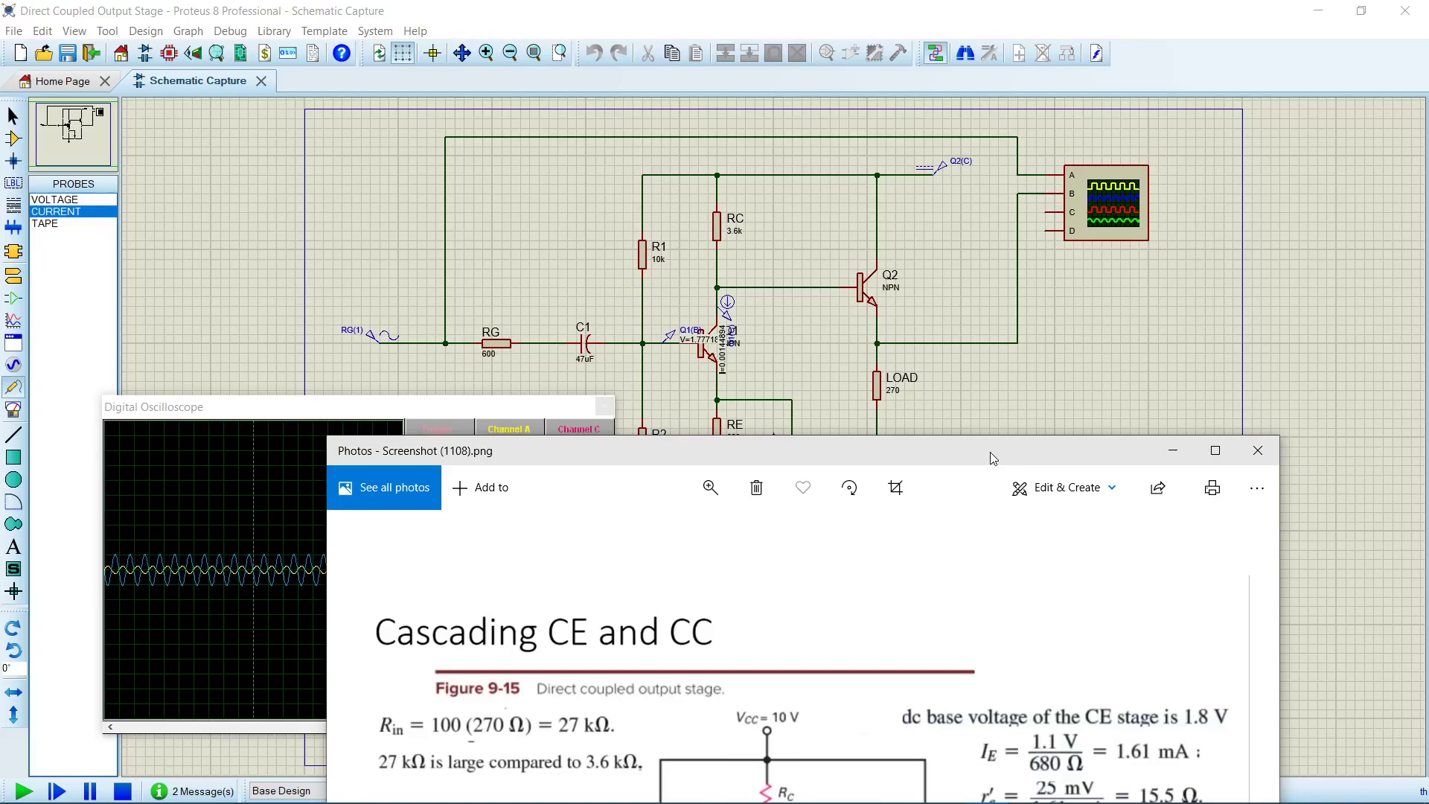
left_click_drag(992, 457, 930, 394)
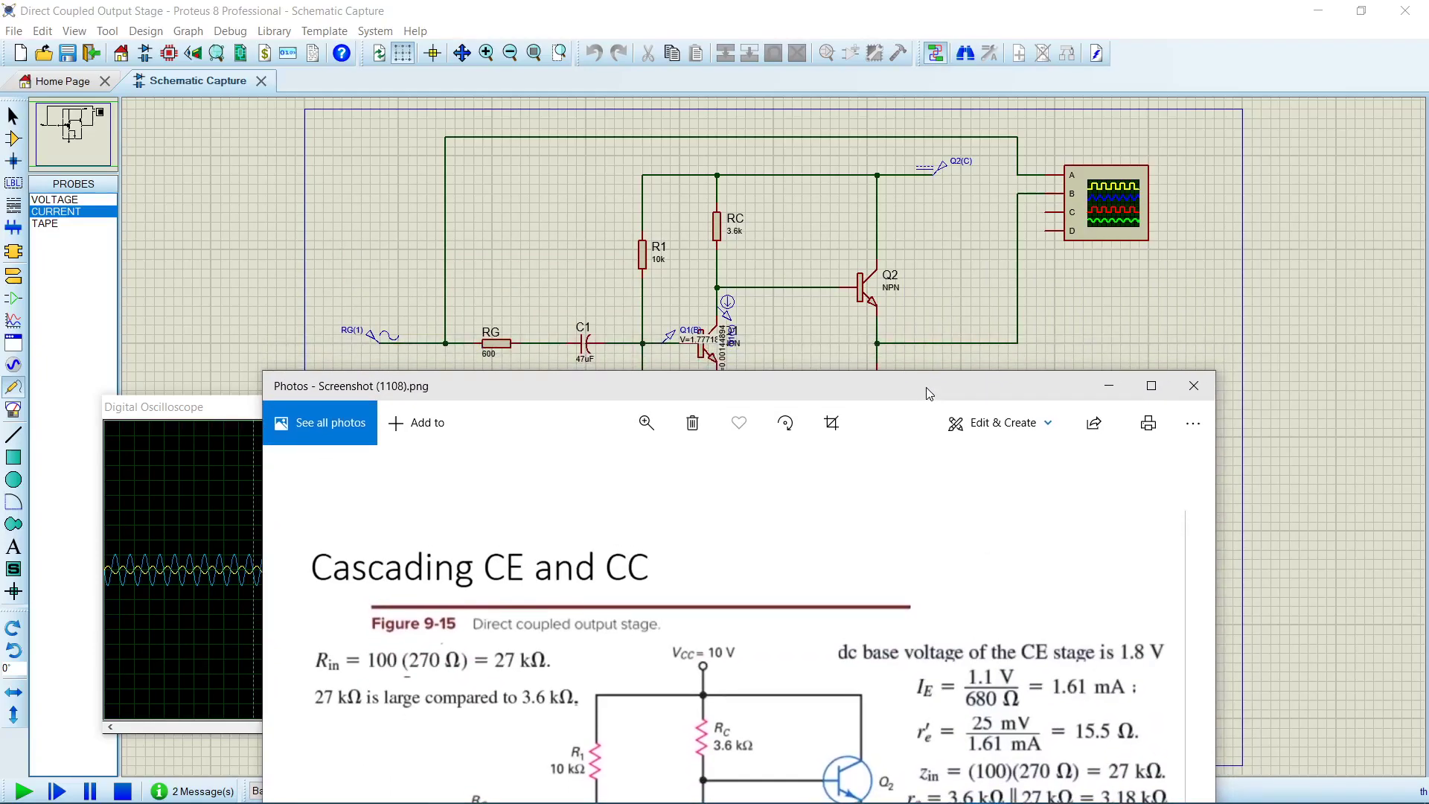
left_click_drag(926, 387, 897, 266)
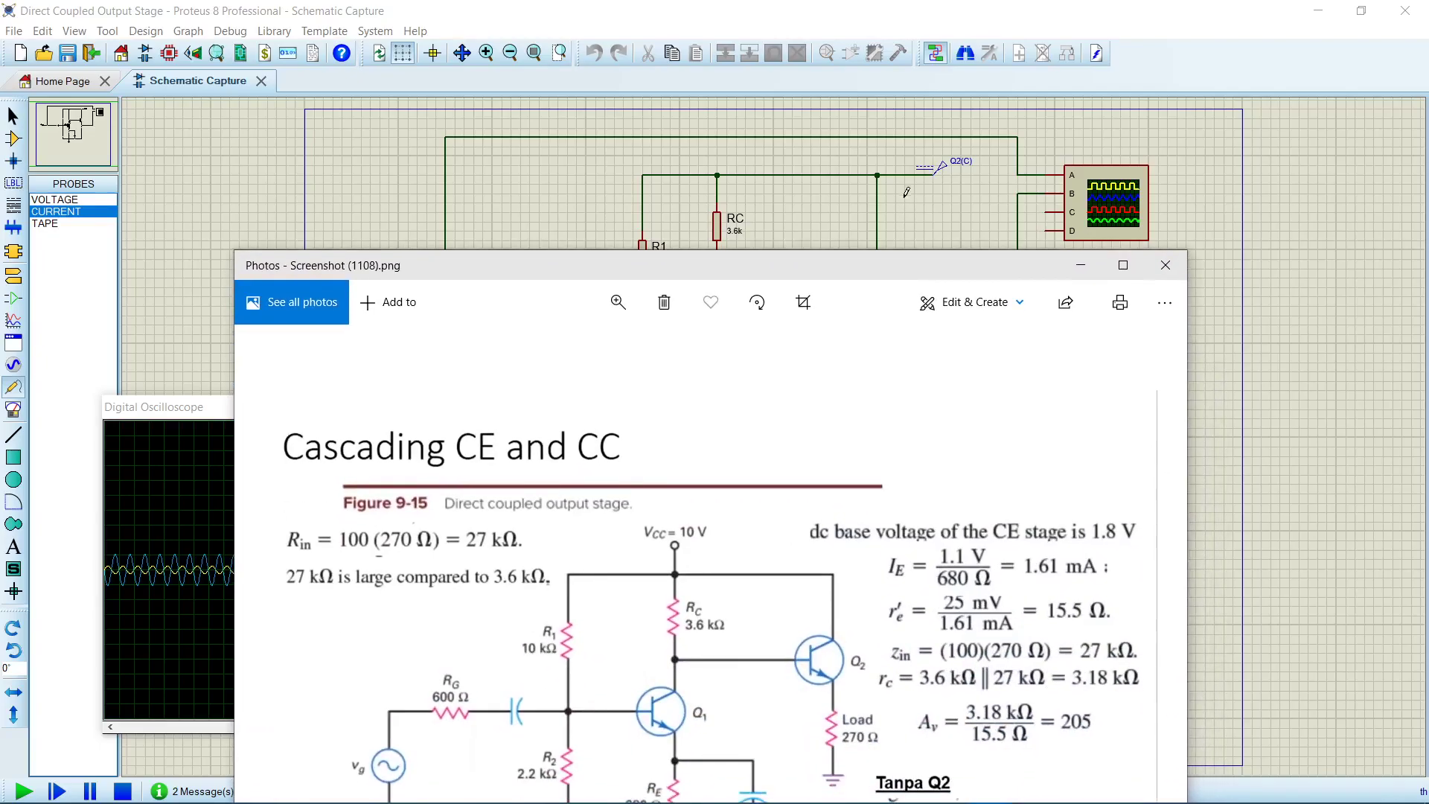
left_click_drag(861, 279, 904, 85)
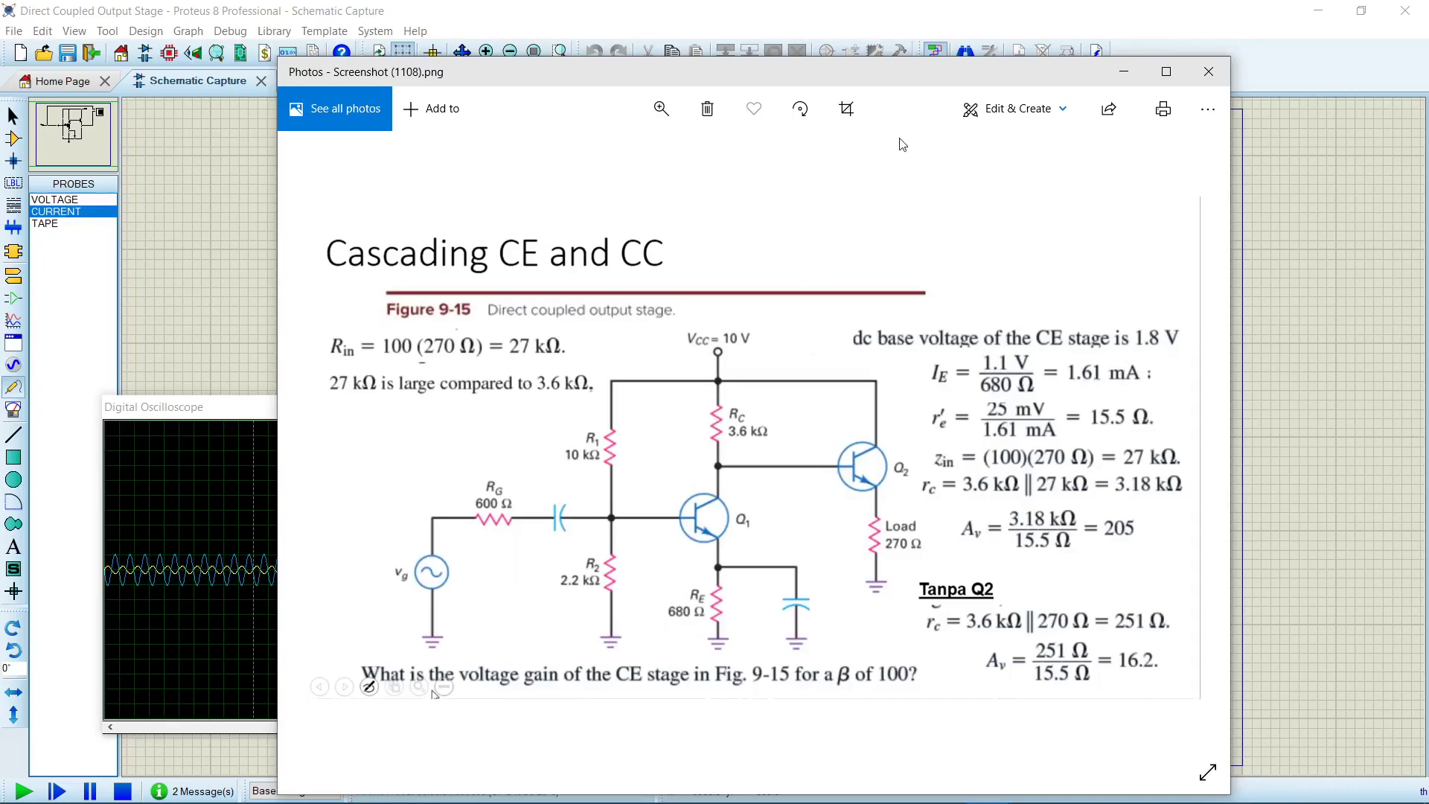
left_click(797, 13)
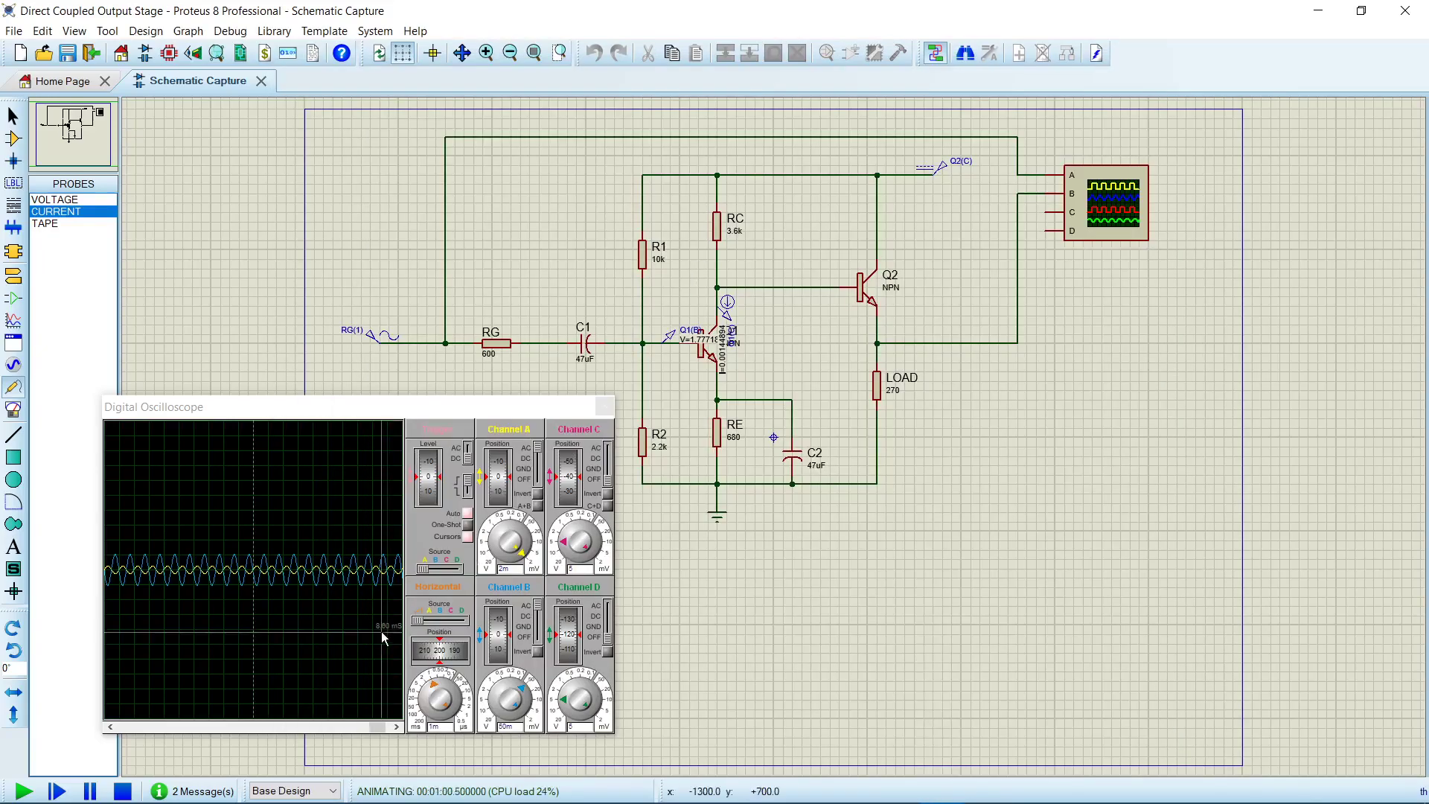
- Stop the direct coupled output stage simulation and switch to the Darlington Connection schematic
left_click(122, 792)
mouse_move(958, 798)
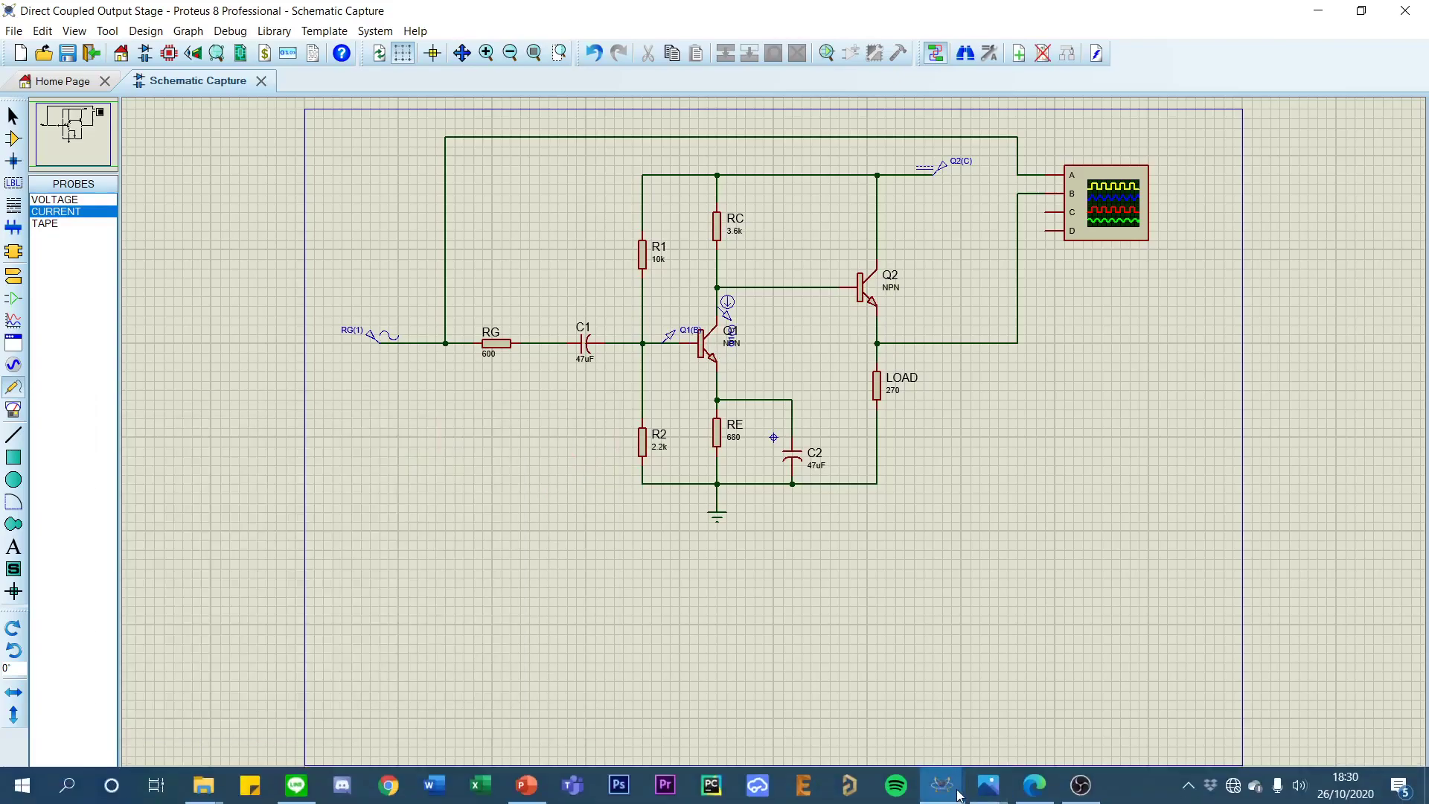
left_click(677, 693)
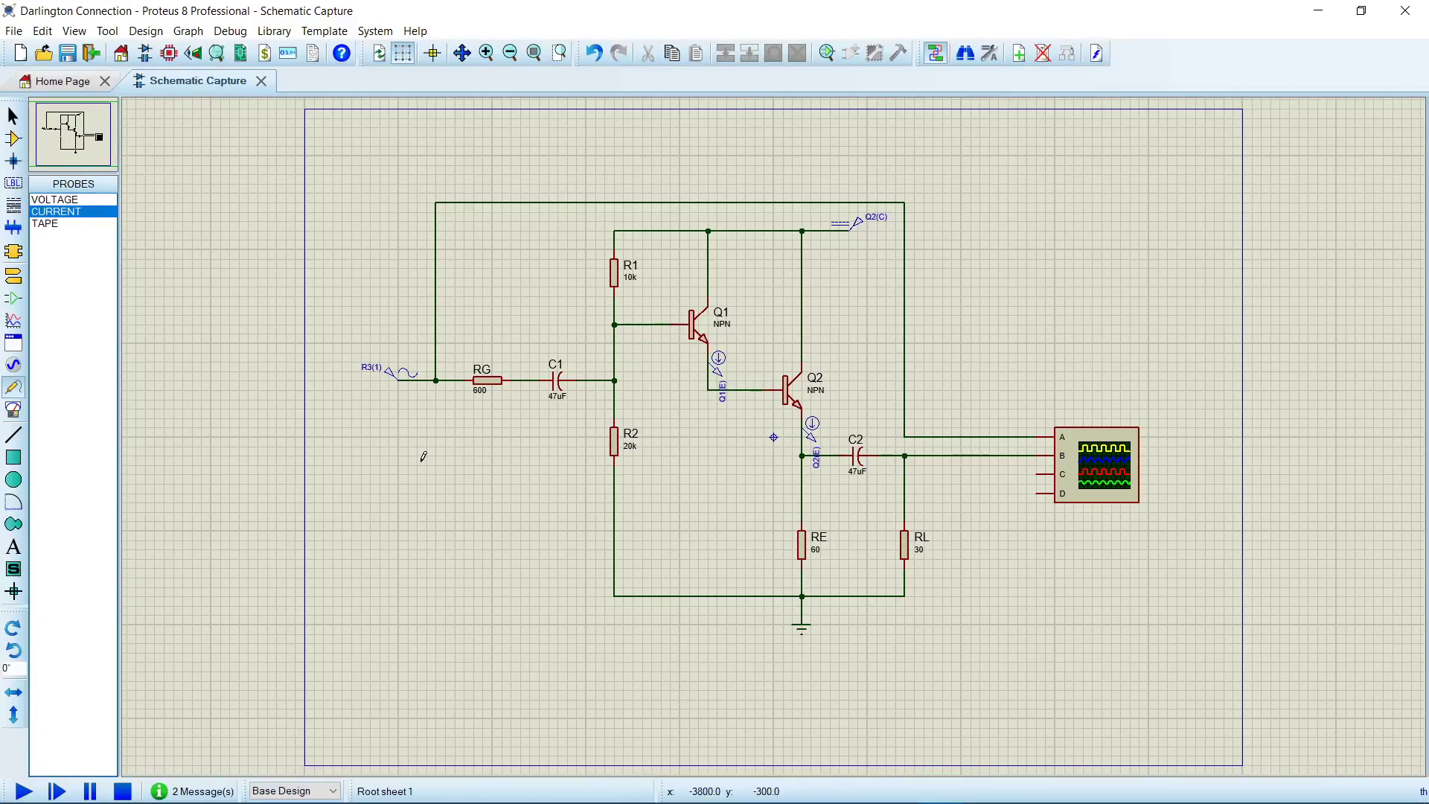
- Switch to Photos and browse forward from Screenshot (1108).png to the Darlington worked example in Screenshot (1111).png
mouse_move(755, 796)
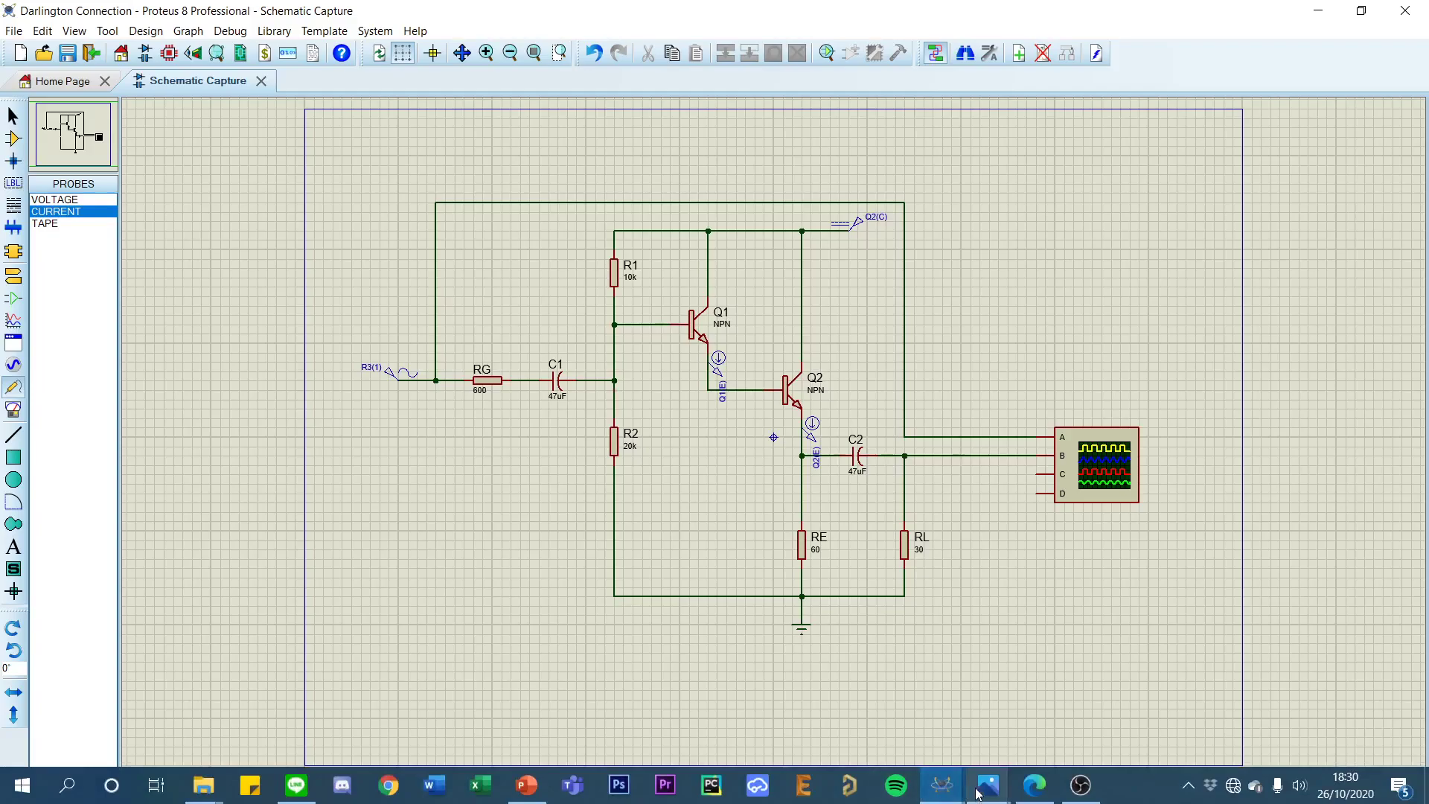
mouse_move(977, 794)
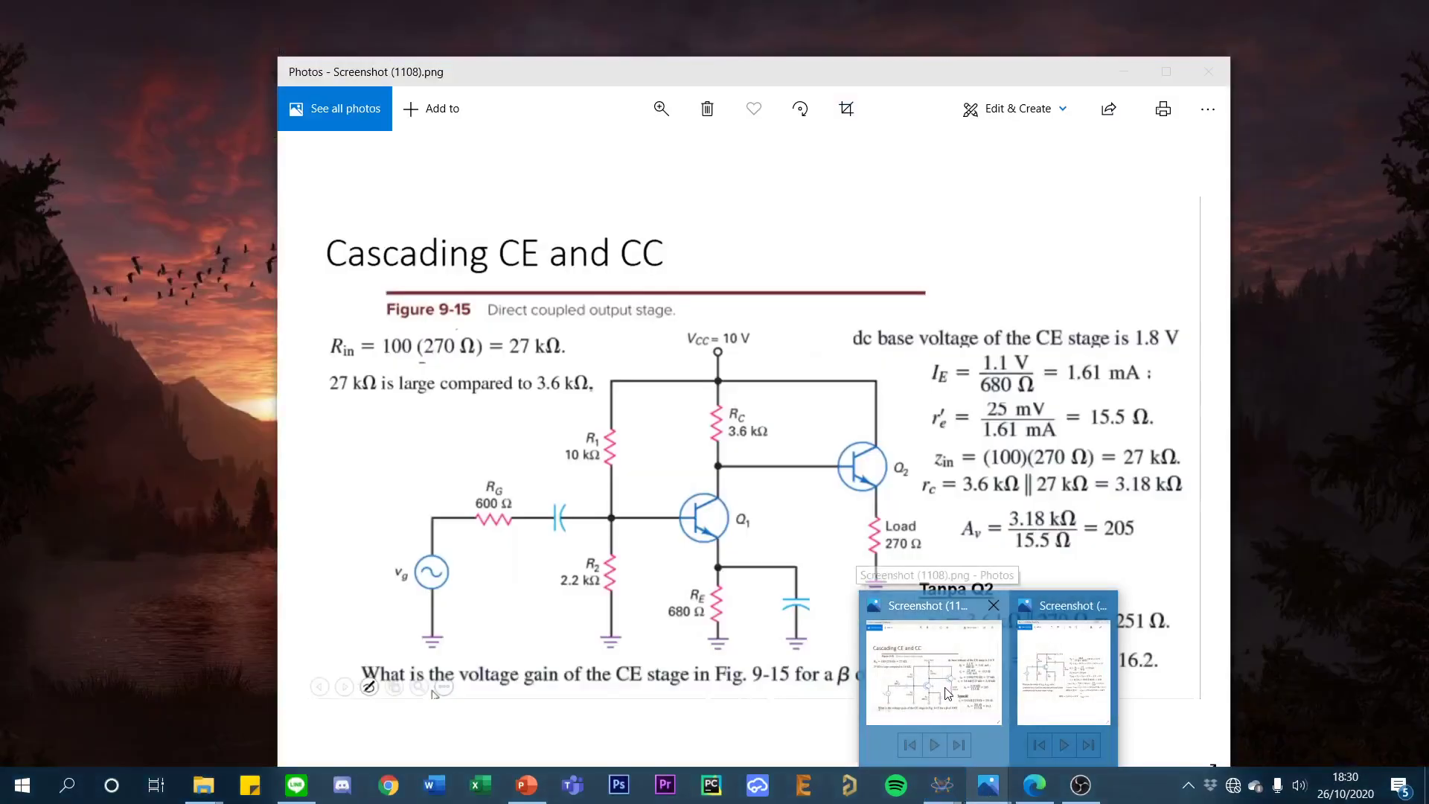
left_click(947, 694)
key("Right")
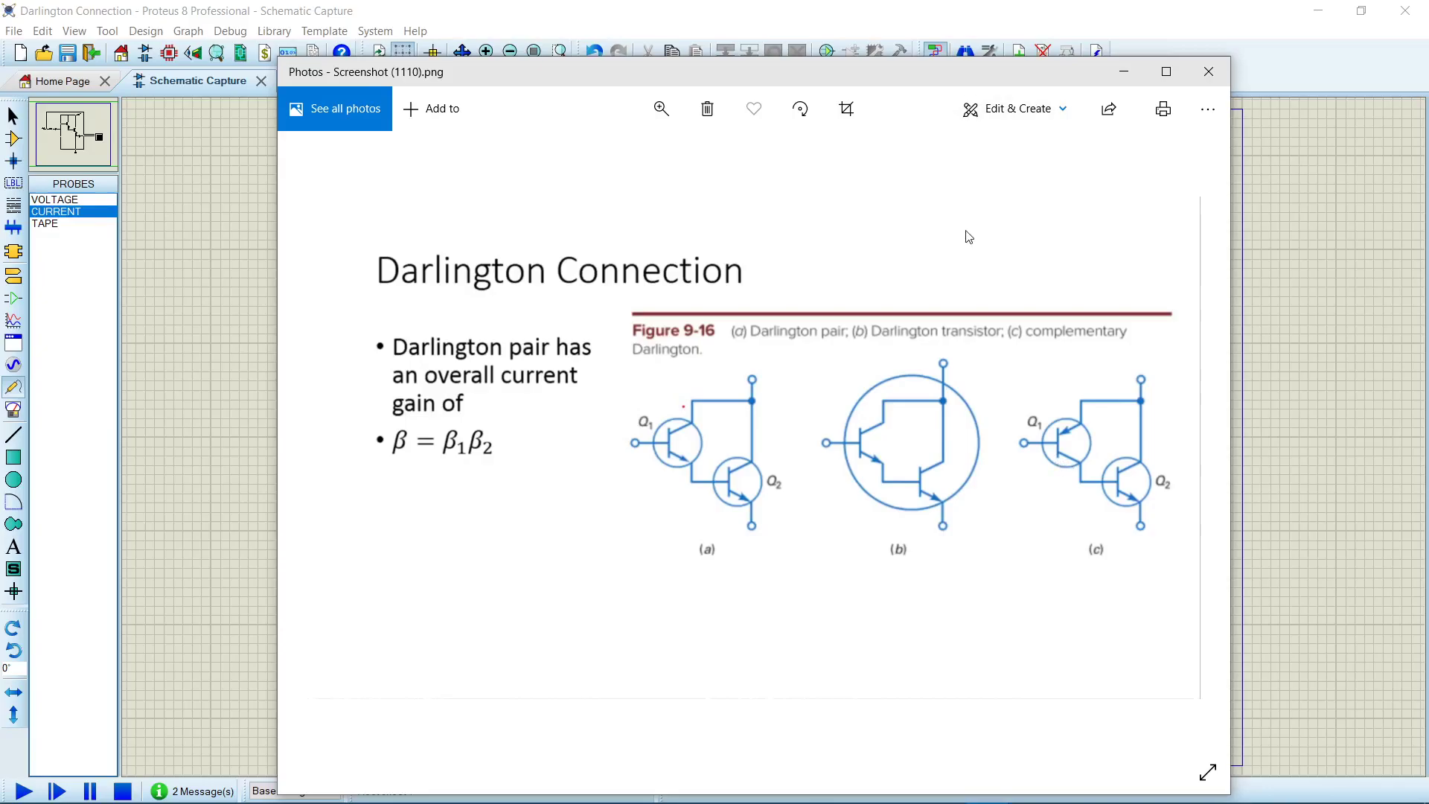
key("Right")
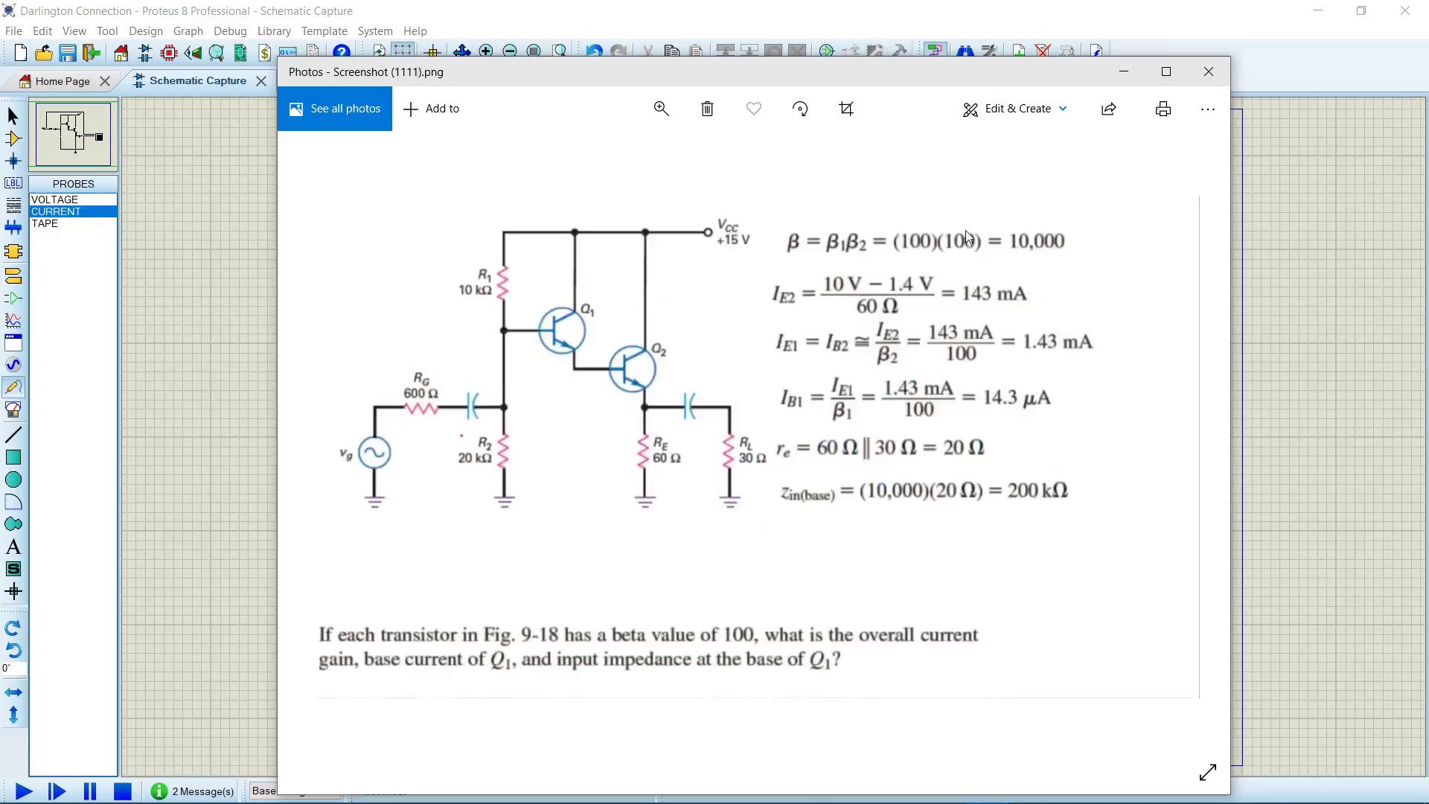
- Return to Proteus, run the Darlington Connection simulation and reposition the oscilloscope clear of the circuit
left_click(949, 19)
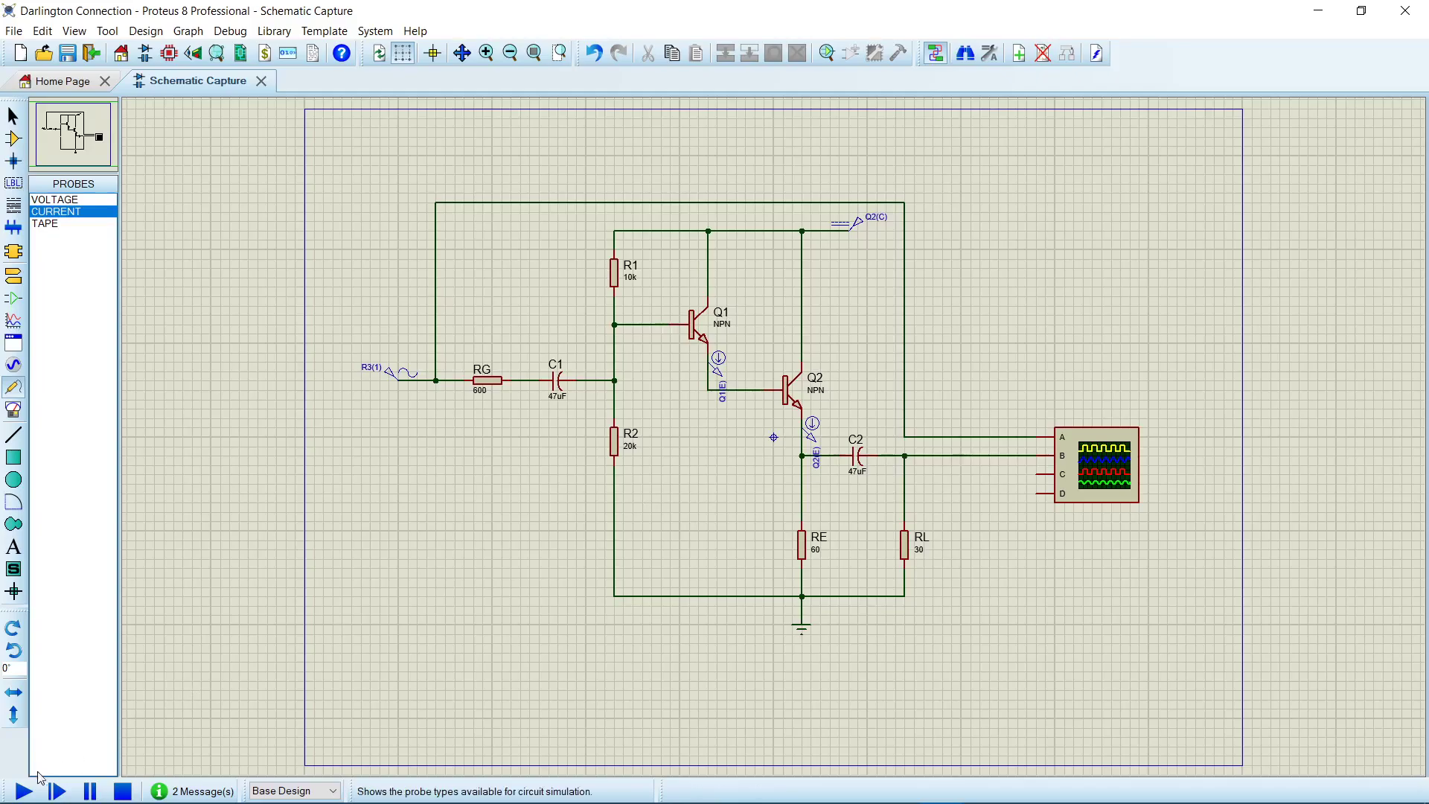
left_click(24, 792)
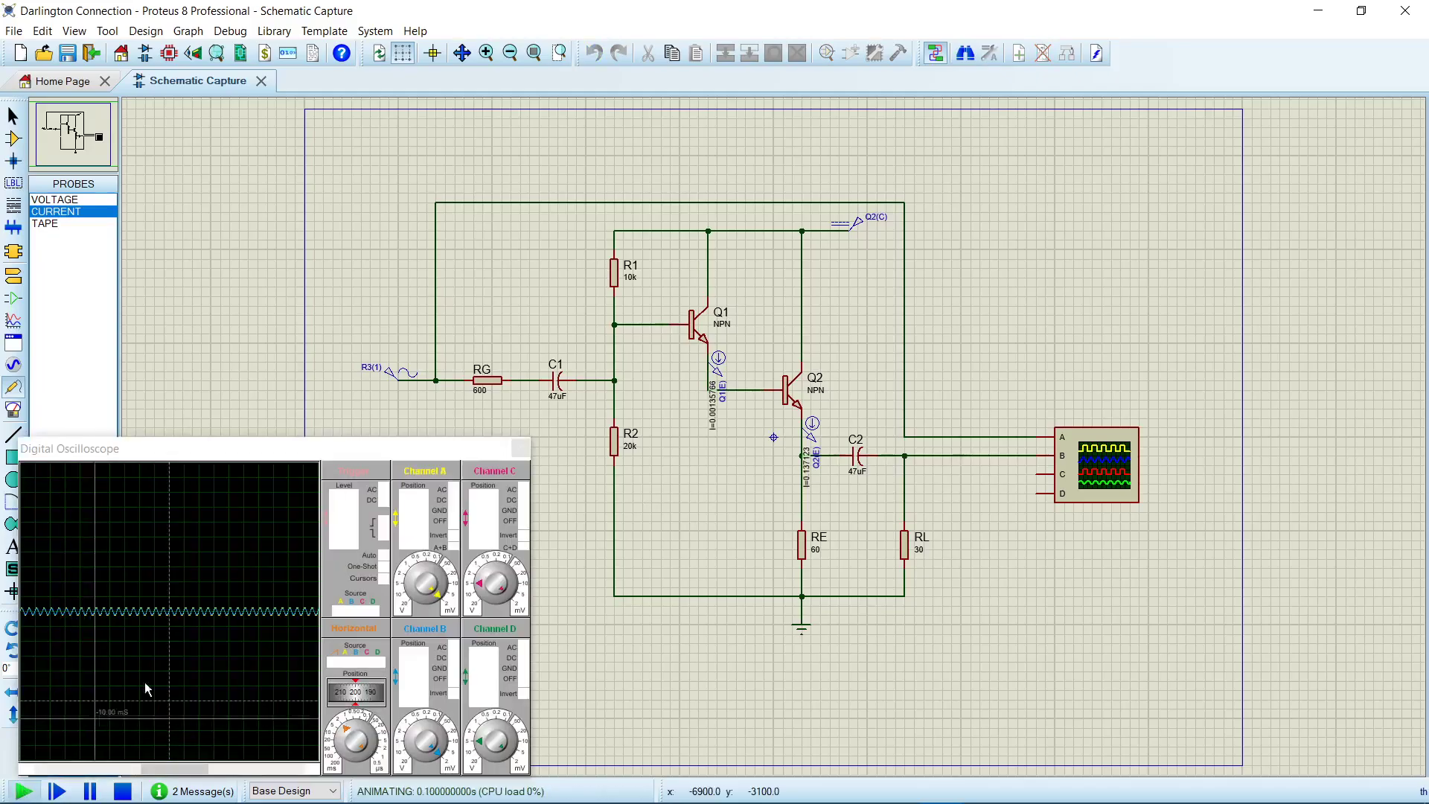
left_click_drag(334, 454, 384, 438)
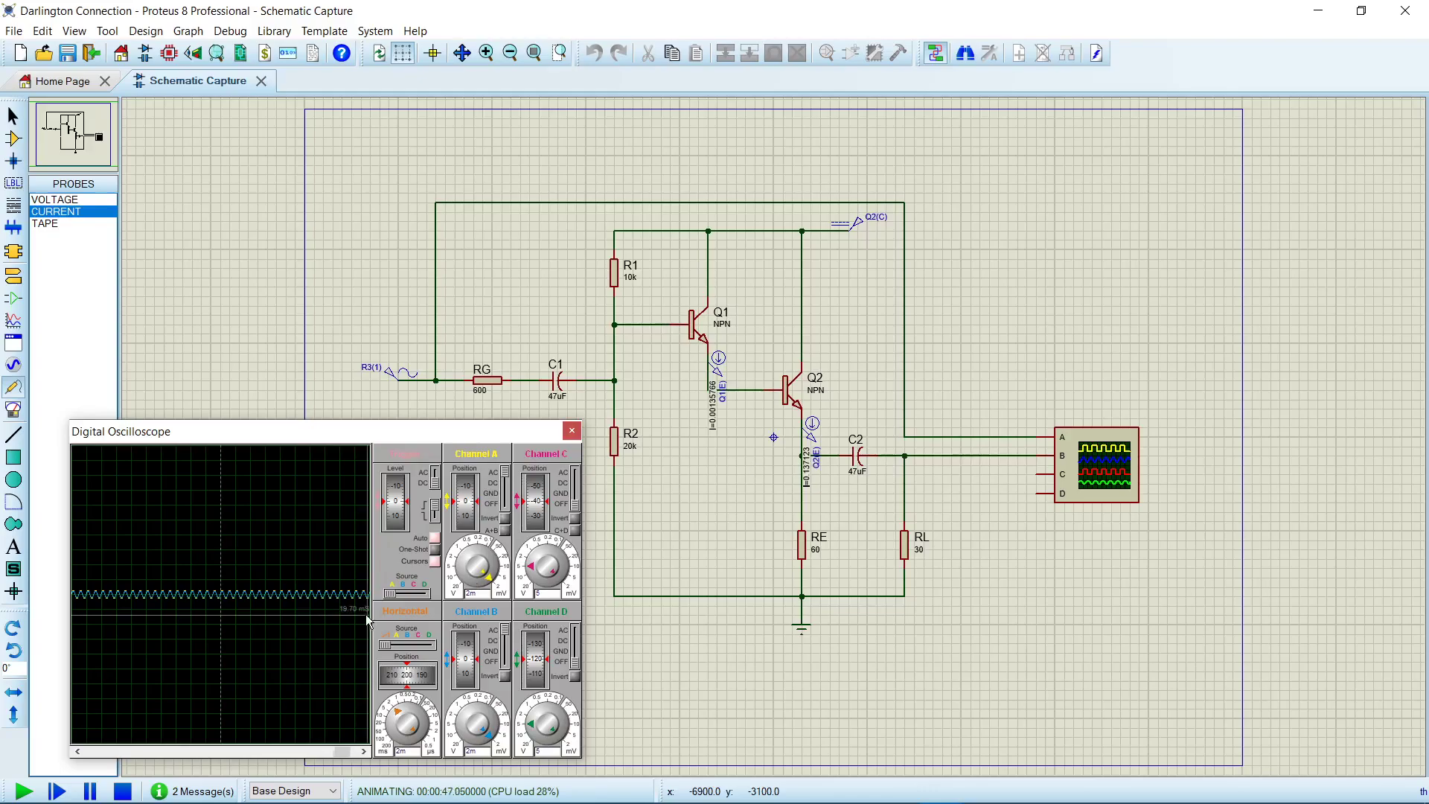
- Compare the simulated Darlington emitter currents with the worked solution in Screenshot (1111).png in Photos, and return to Proteus
mouse_move(767, 801)
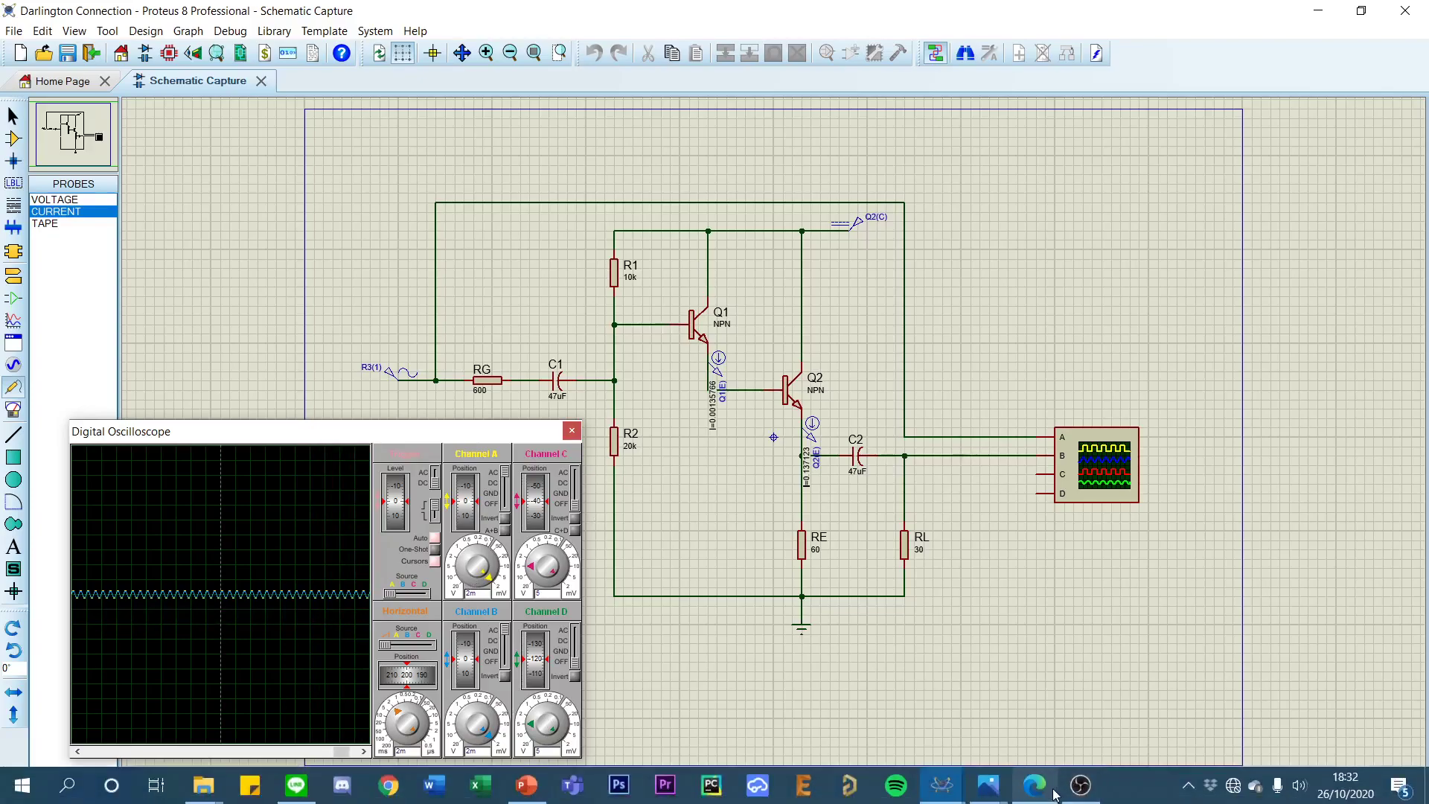
mouse_move(998, 796)
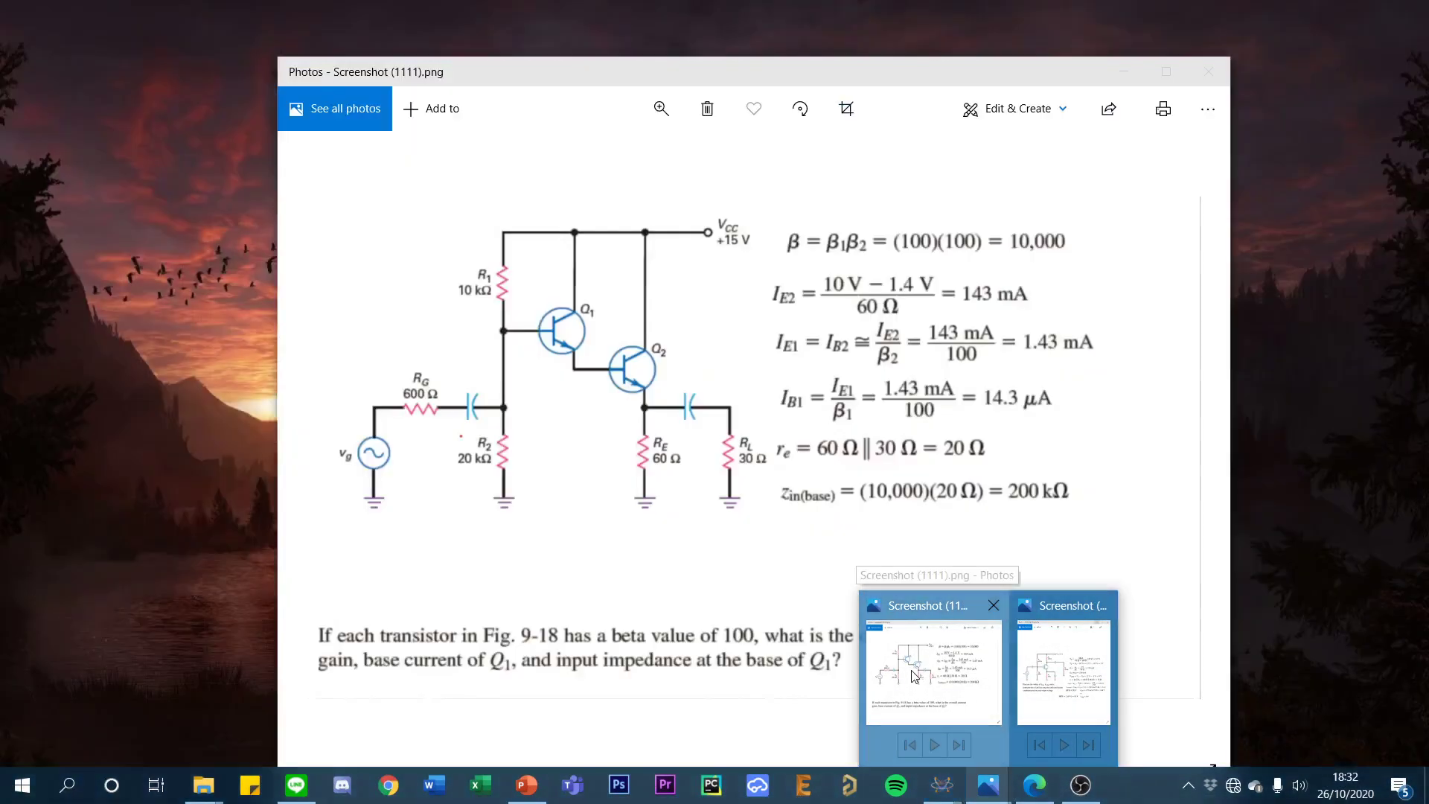
left_click(914, 675)
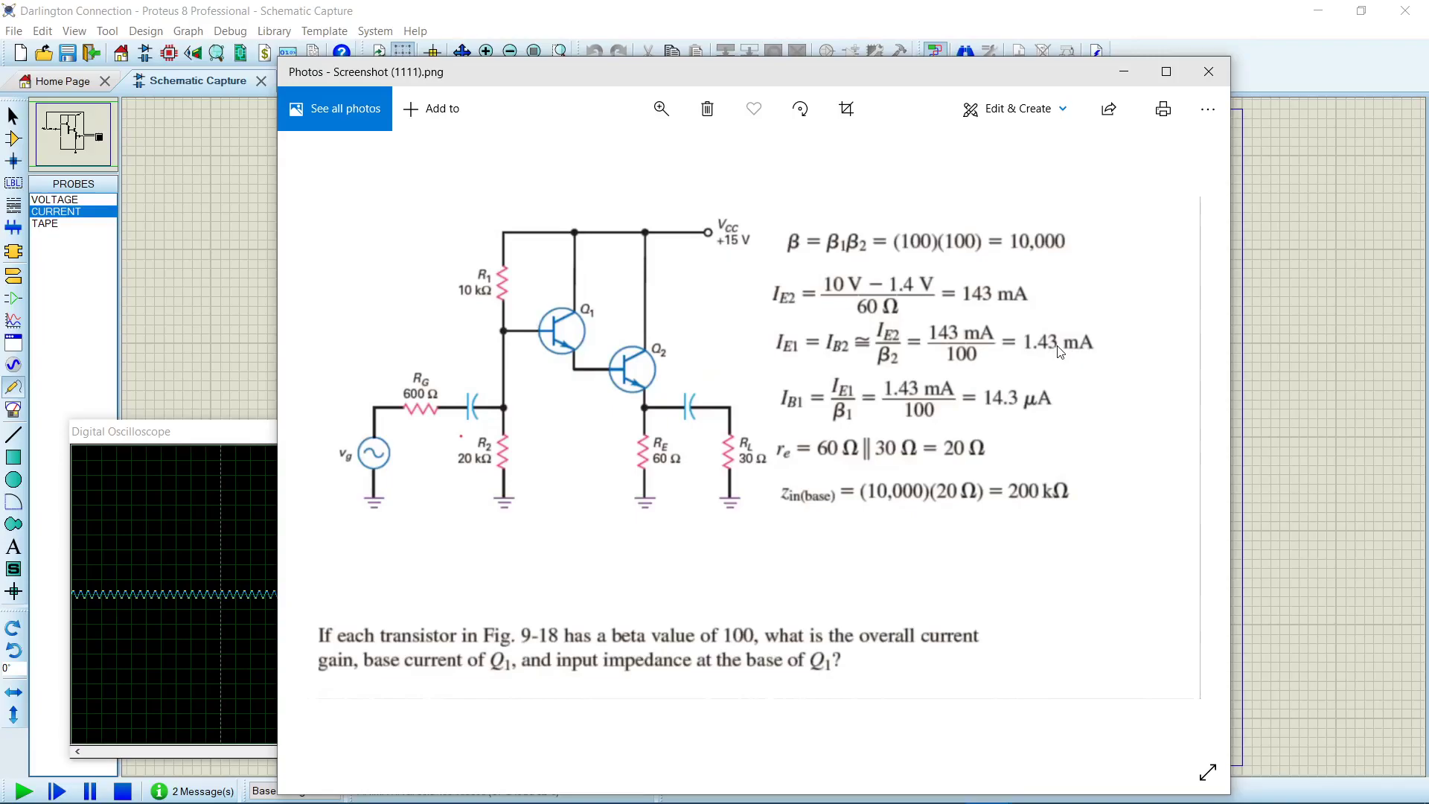
left_click(898, 26)
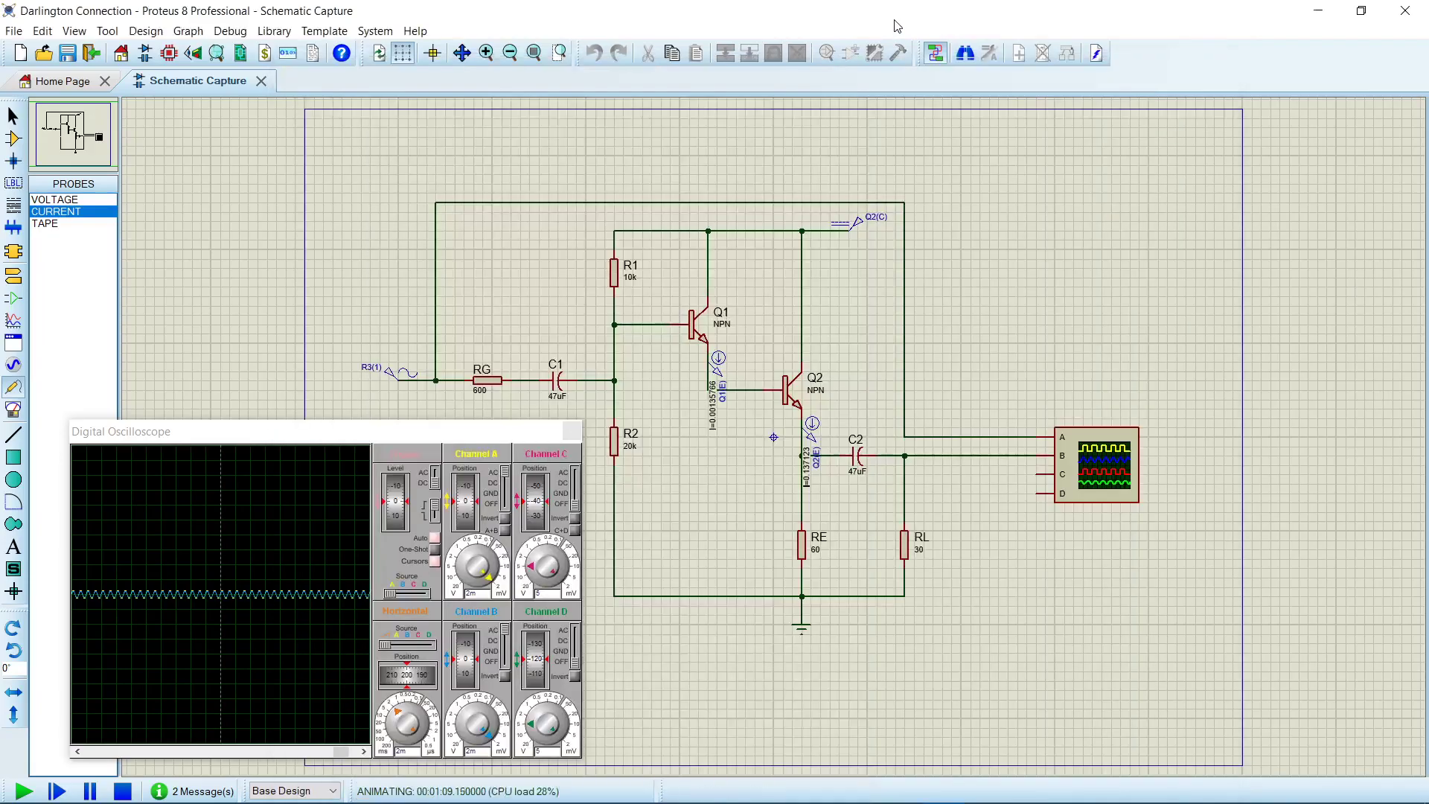
- Stop the Darlington simulation and switch to the Power Amplifier - Class A Operation ; Common Emitter schematic
left_click(124, 790)
mouse_move(953, 789)
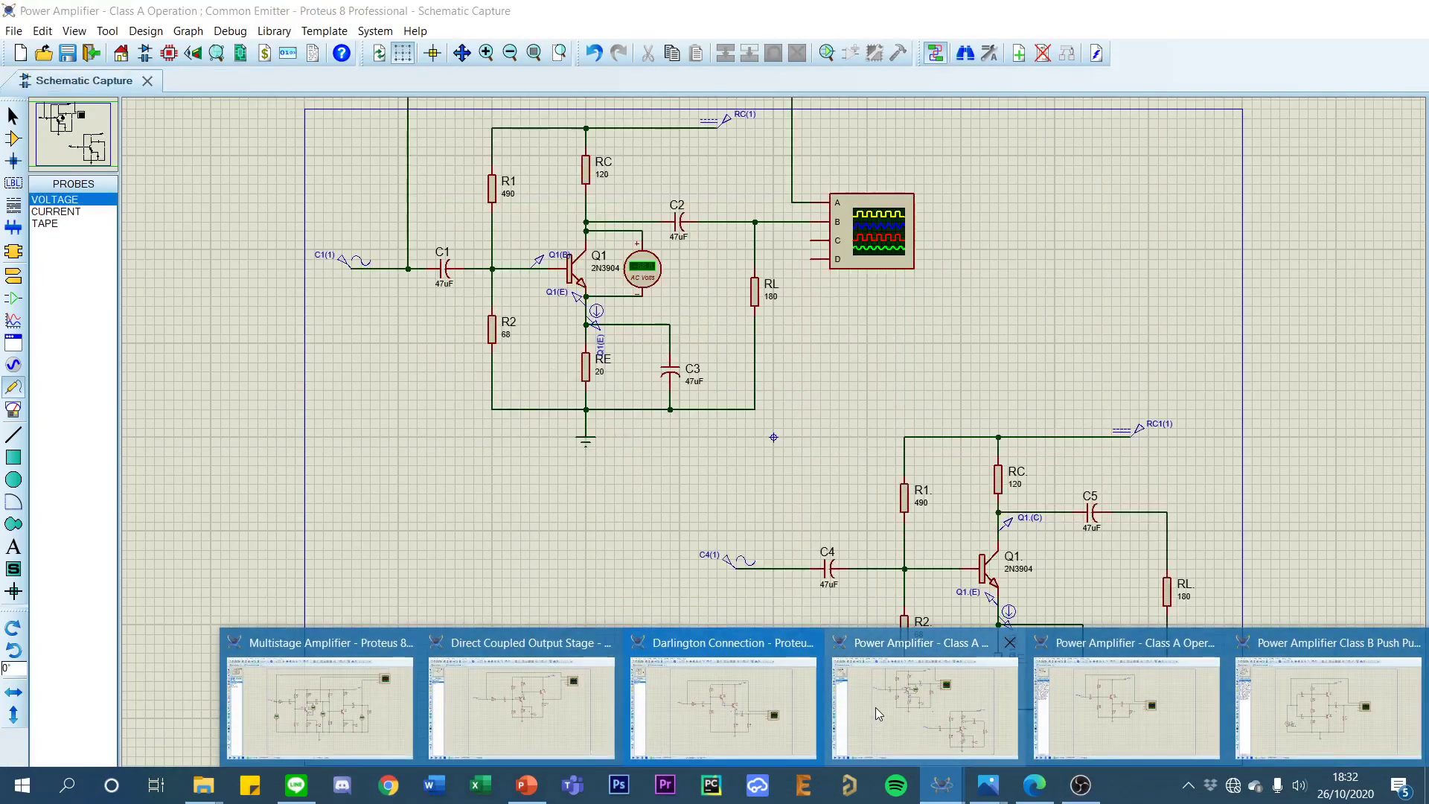
left_click(875, 706)
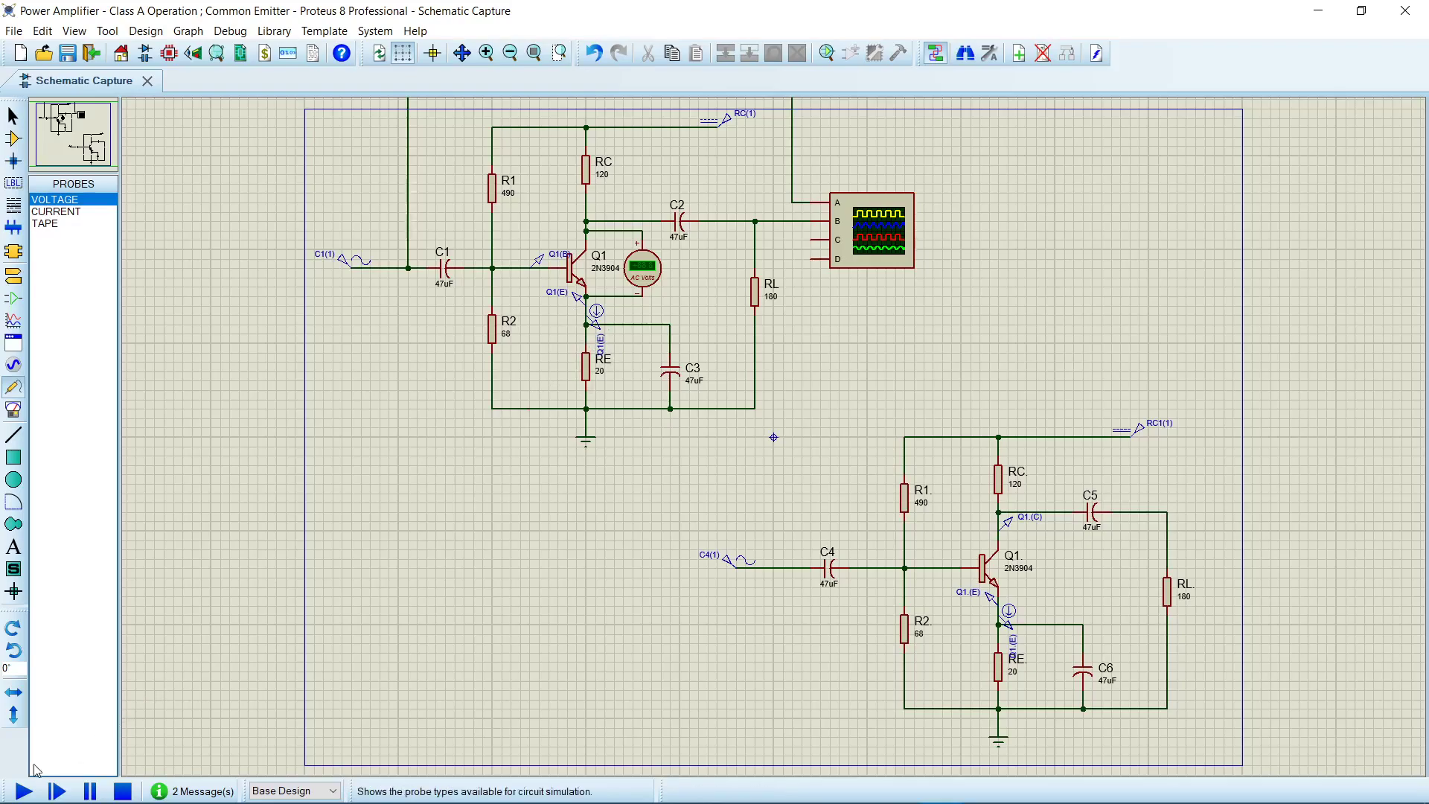
- Run the class A common emitter simulation and move the oscilloscope below the upper circuit so its probes are uncovered
left_click(22, 791)
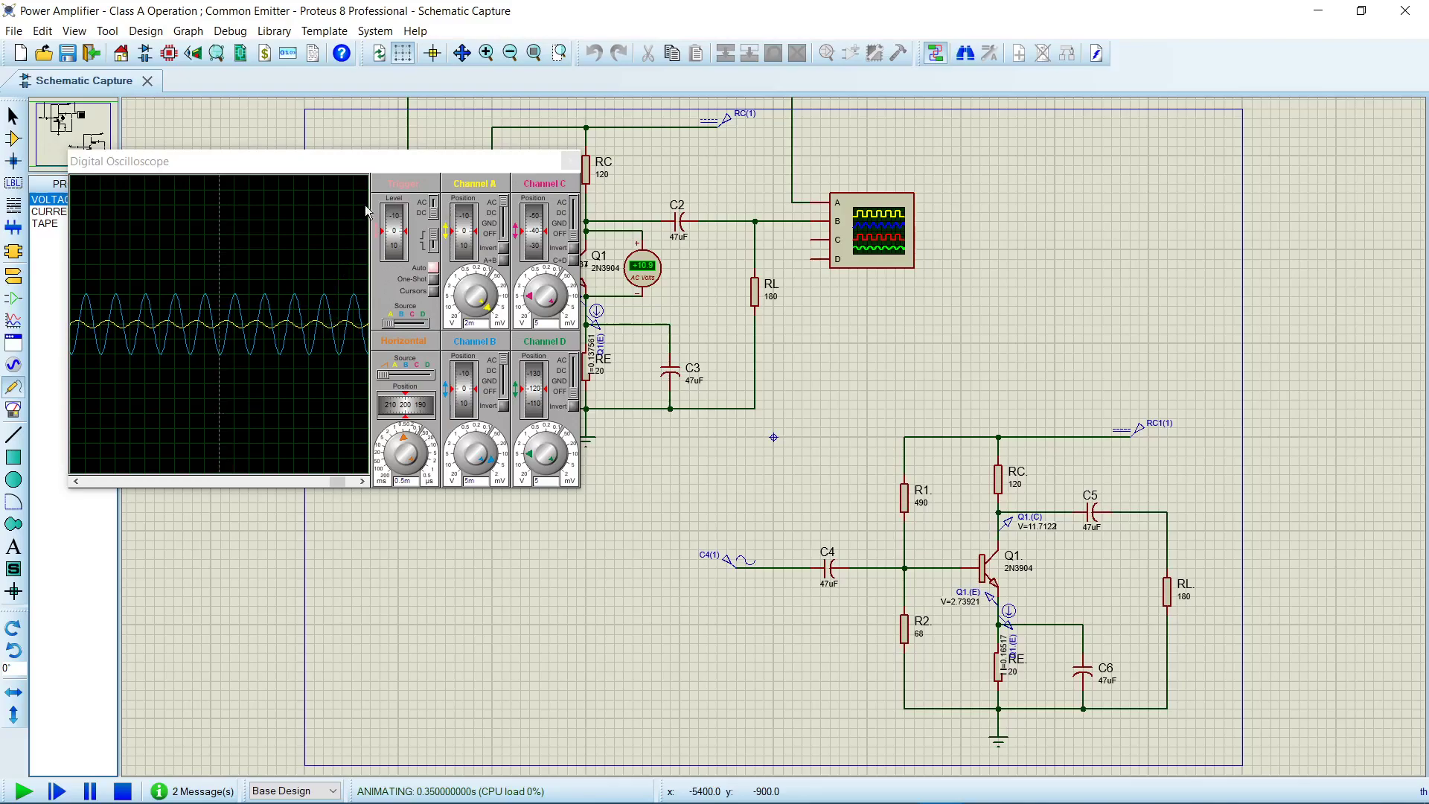
left_click(377, 162)
left_click_drag(376, 162, 367, 423)
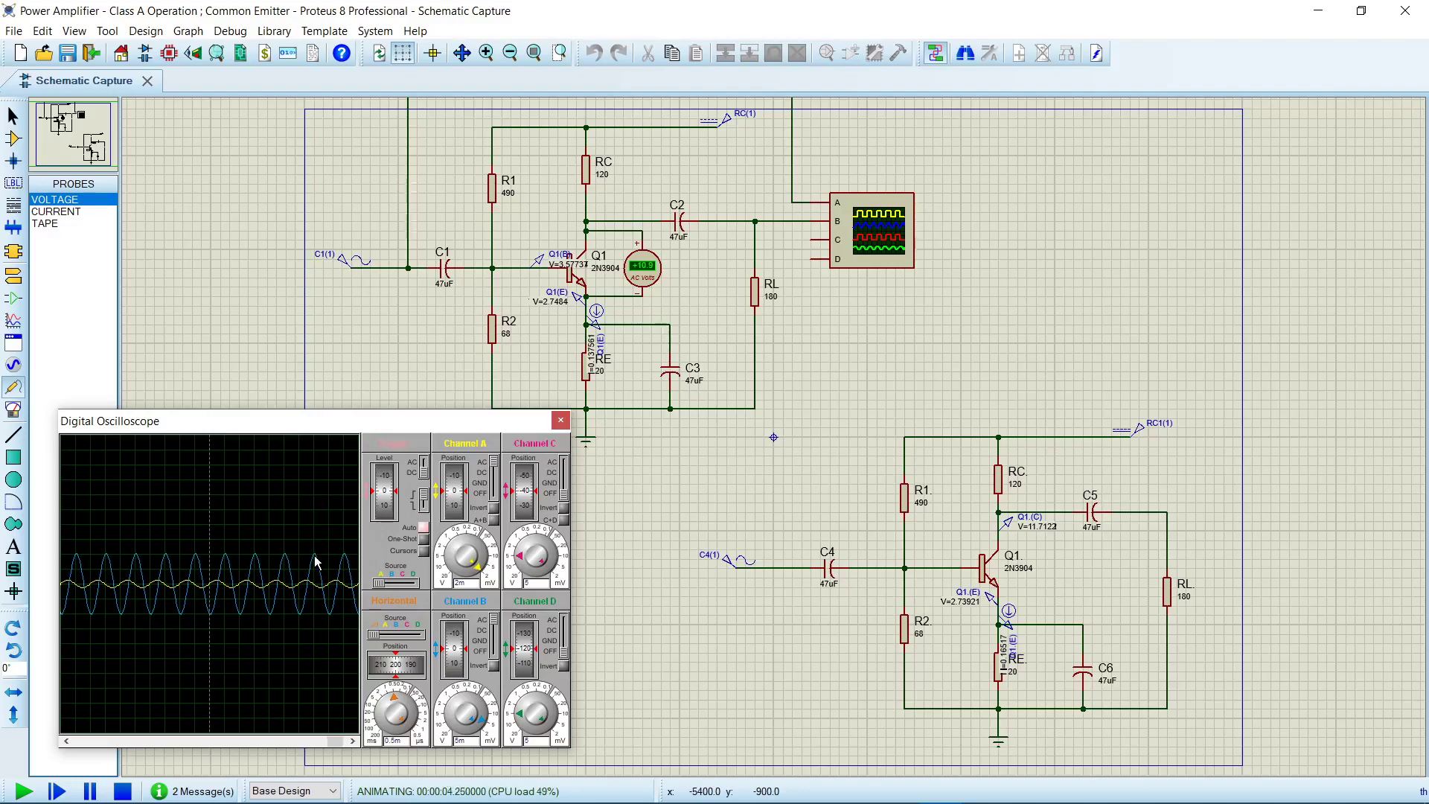
left_click_drag(368, 424, 360, 430)
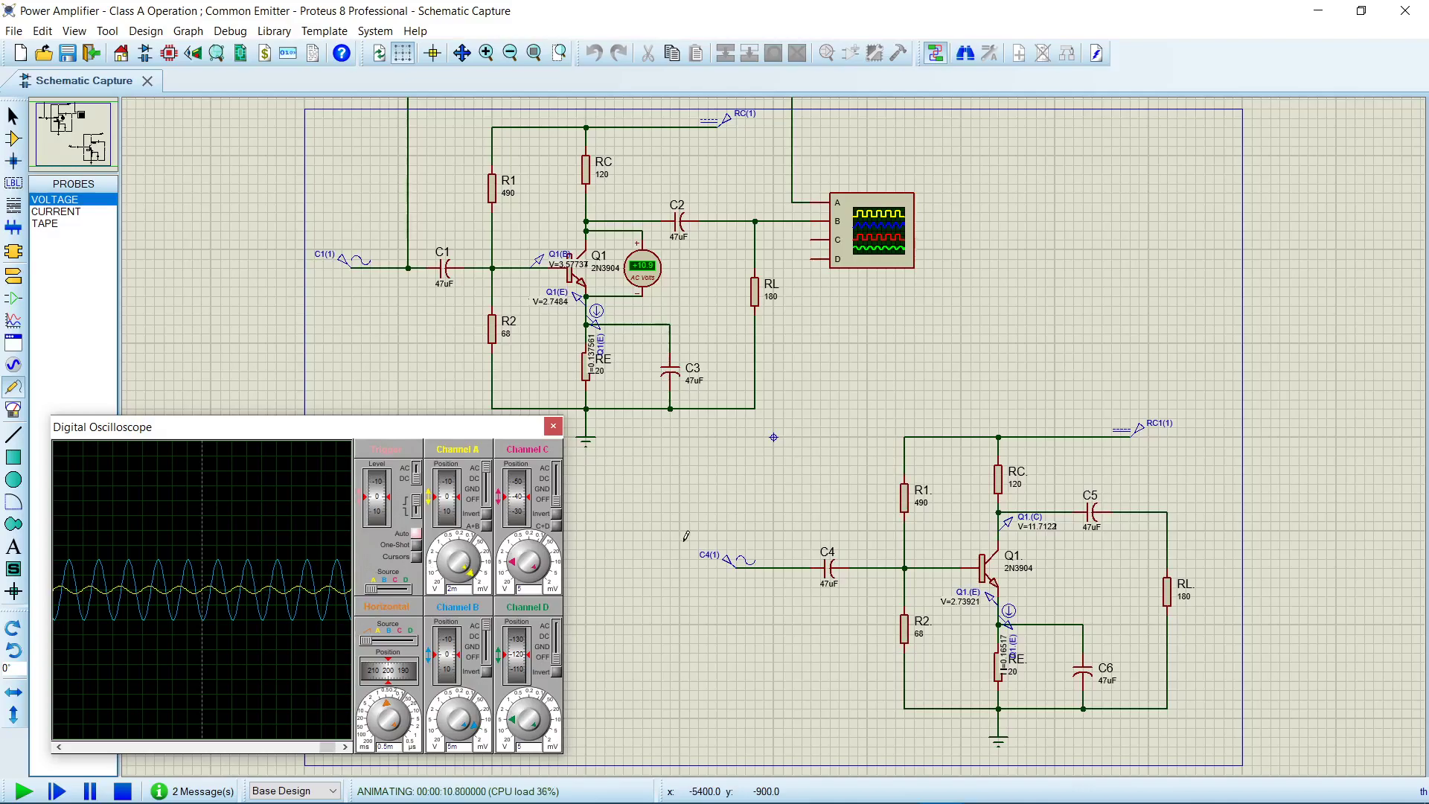
- Switch to Photos, minimize Screenshot (1111).png and place Screenshot (1331).png beside the class A circuit to compare its worked solution with the readings
mouse_move(751, 800)
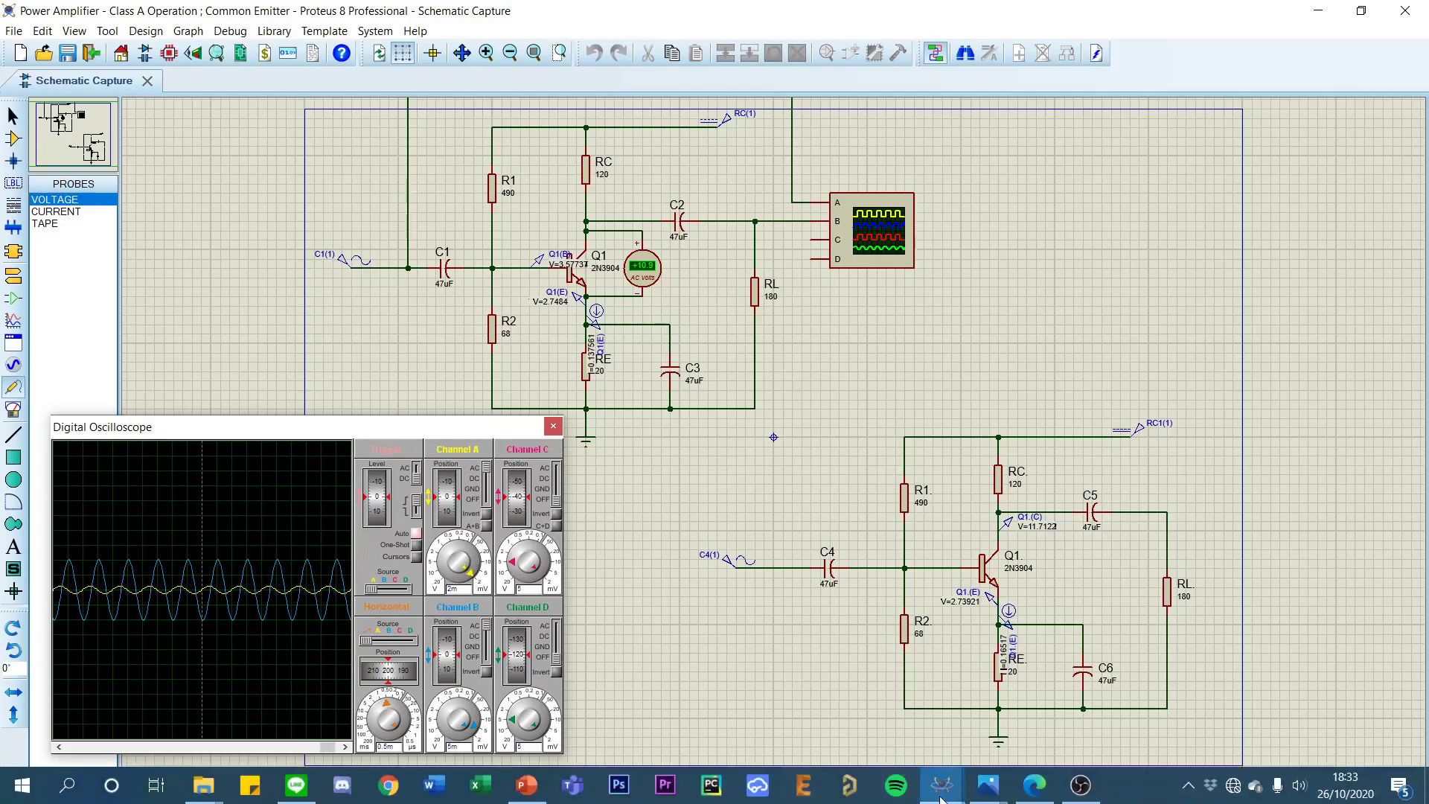
mouse_move(990, 793)
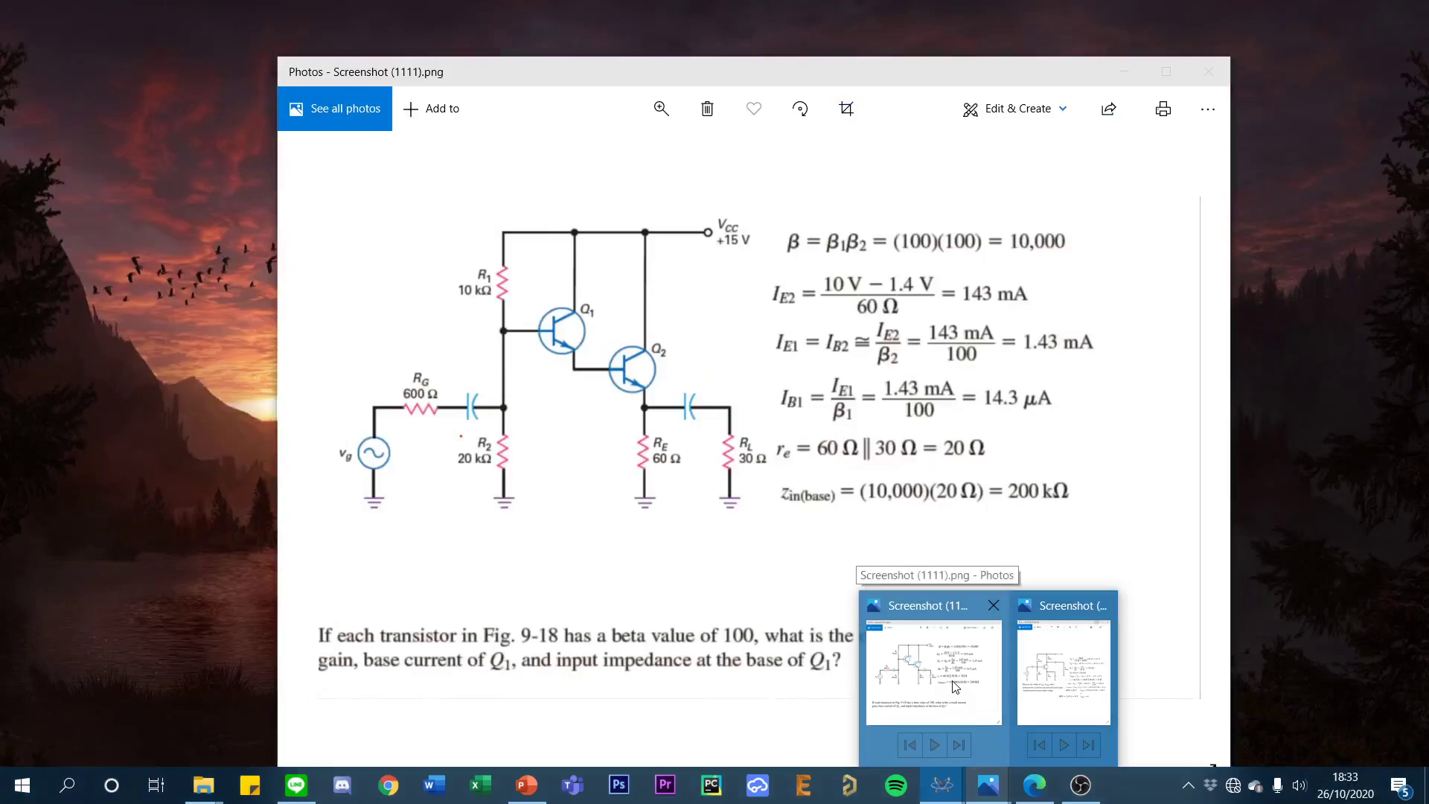
left_click(956, 686)
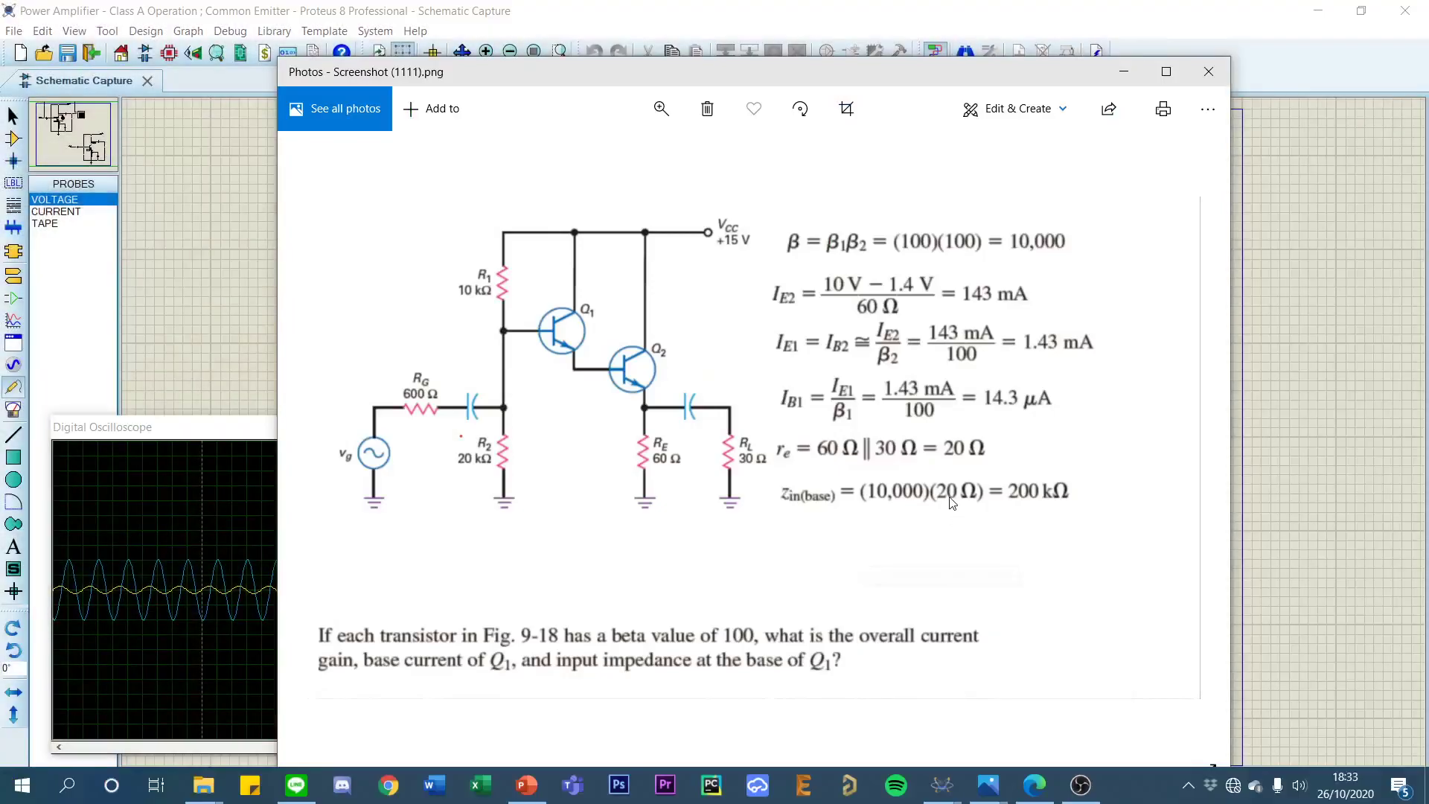
left_click(1124, 72)
mouse_move(989, 796)
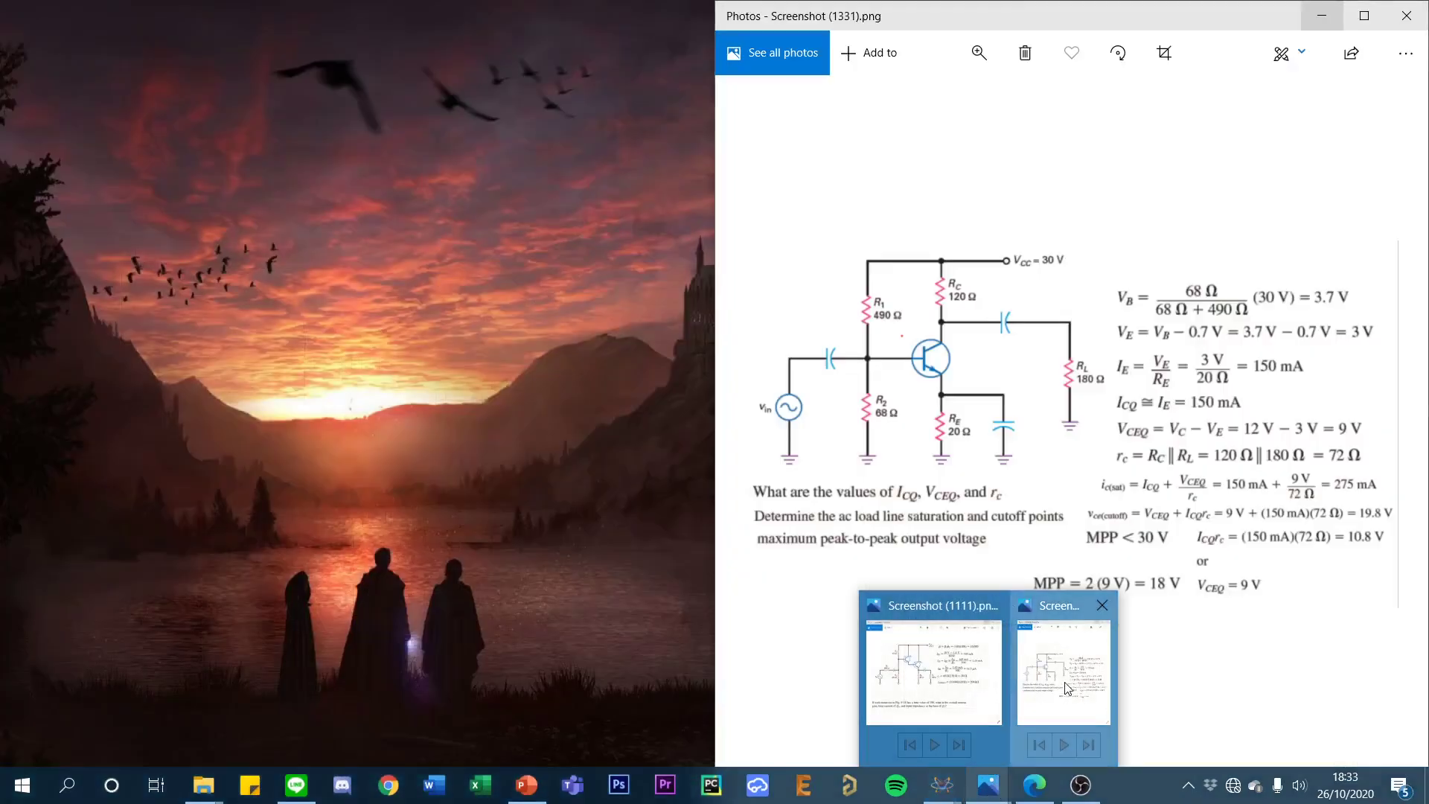
left_click(1067, 688)
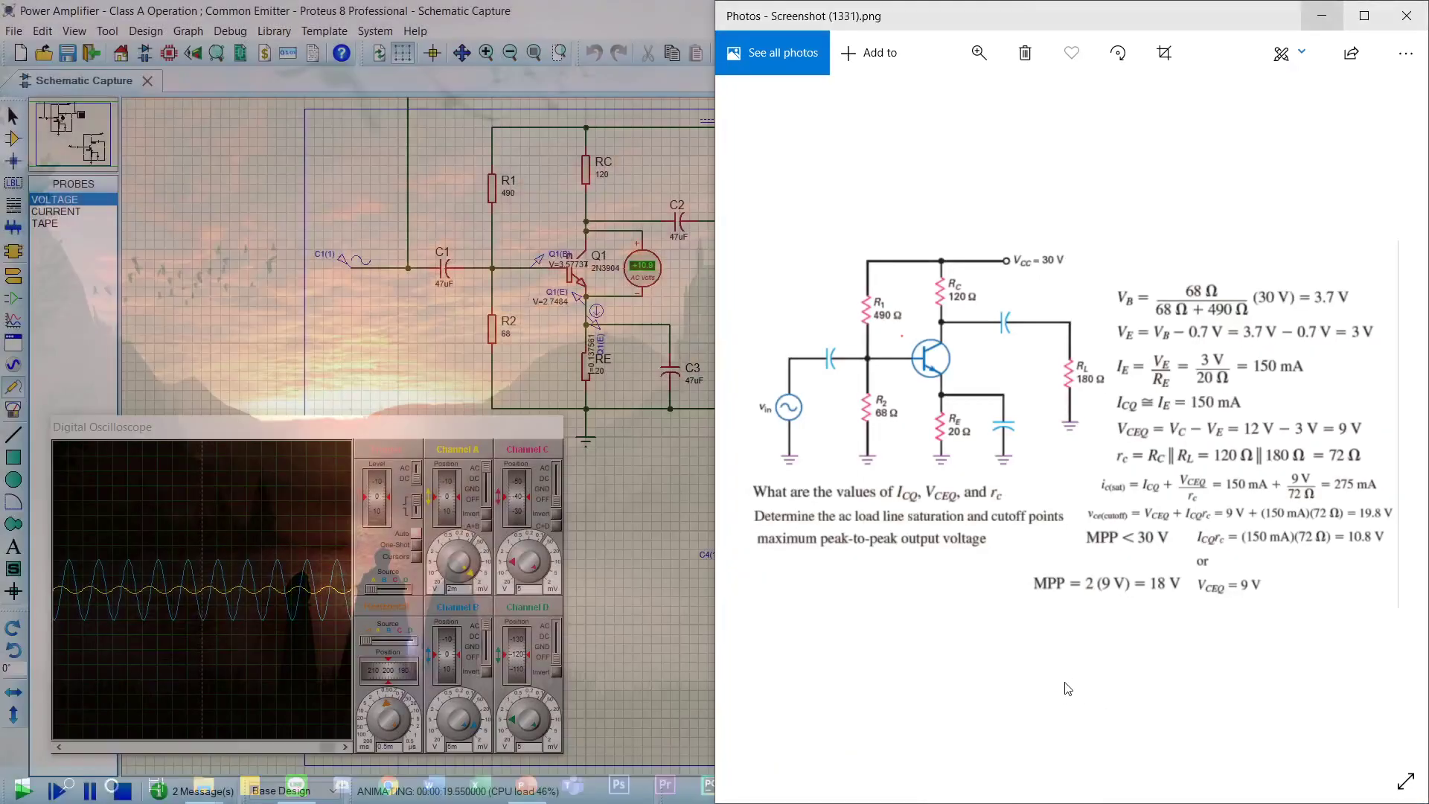
left_click_drag(995, 12, 836, 164)
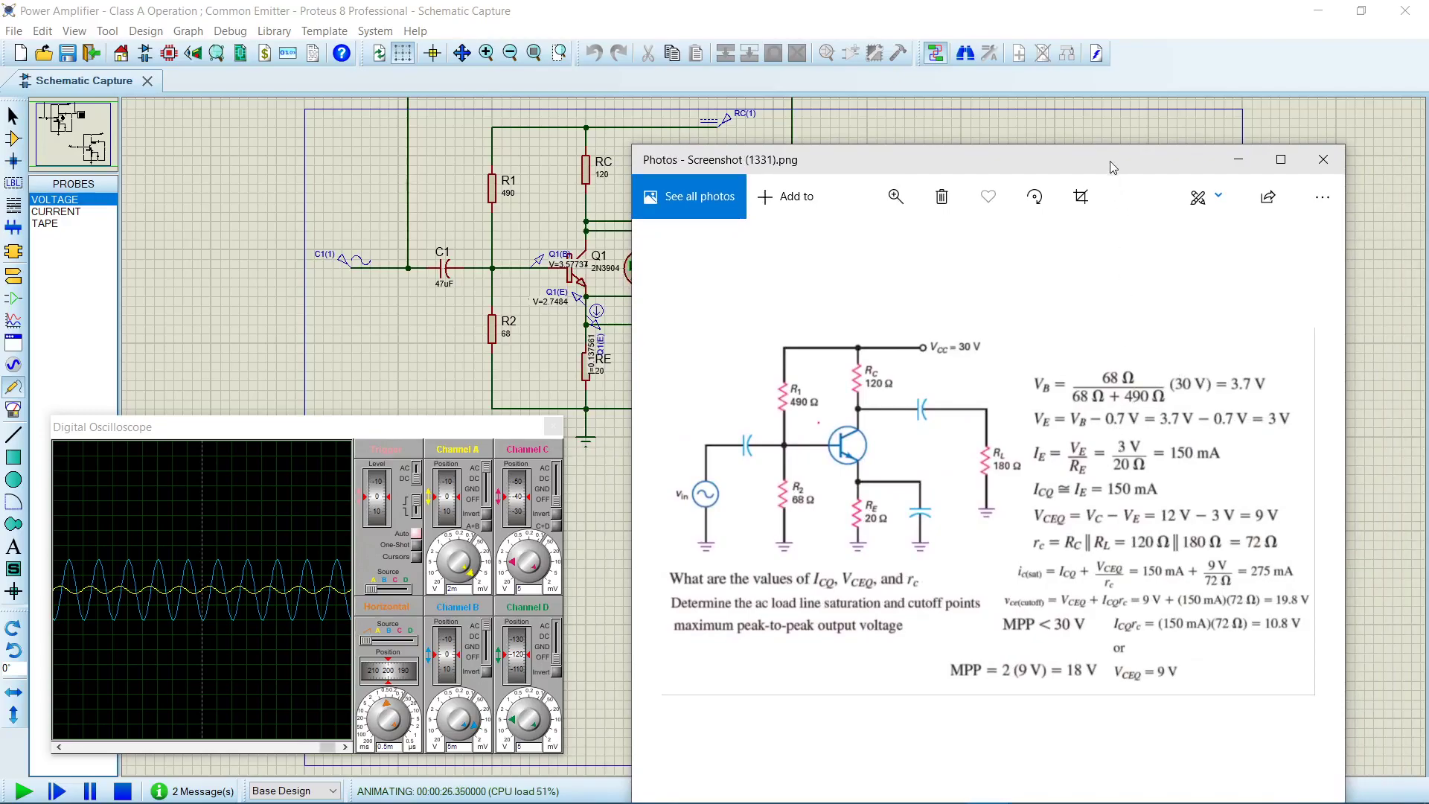
left_click_drag(1114, 166, 1168, 127)
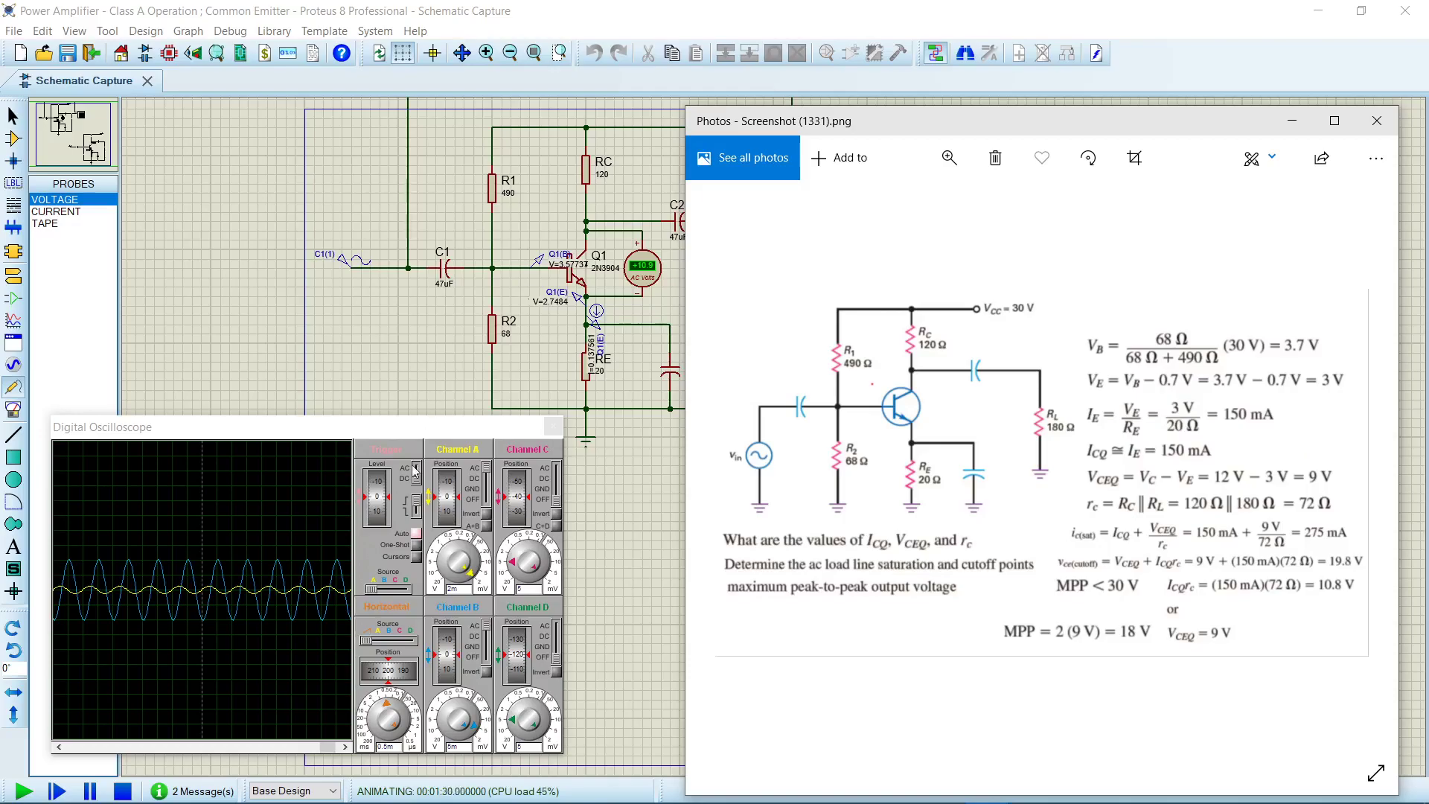
- Stop the class A simulation and review the settings of the sine generators C4(1) and C1(1)
left_click(120, 792)
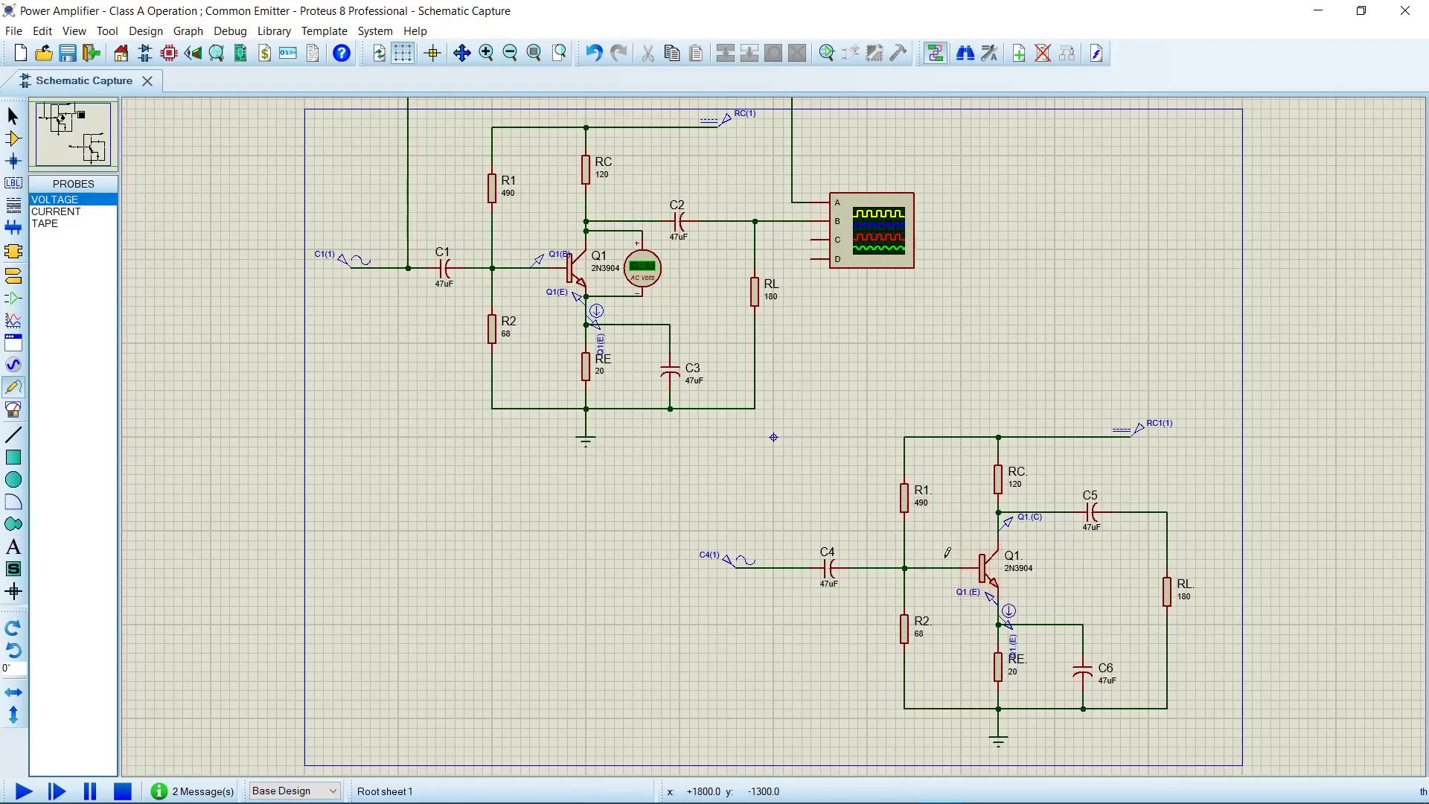
double_click(728, 567)
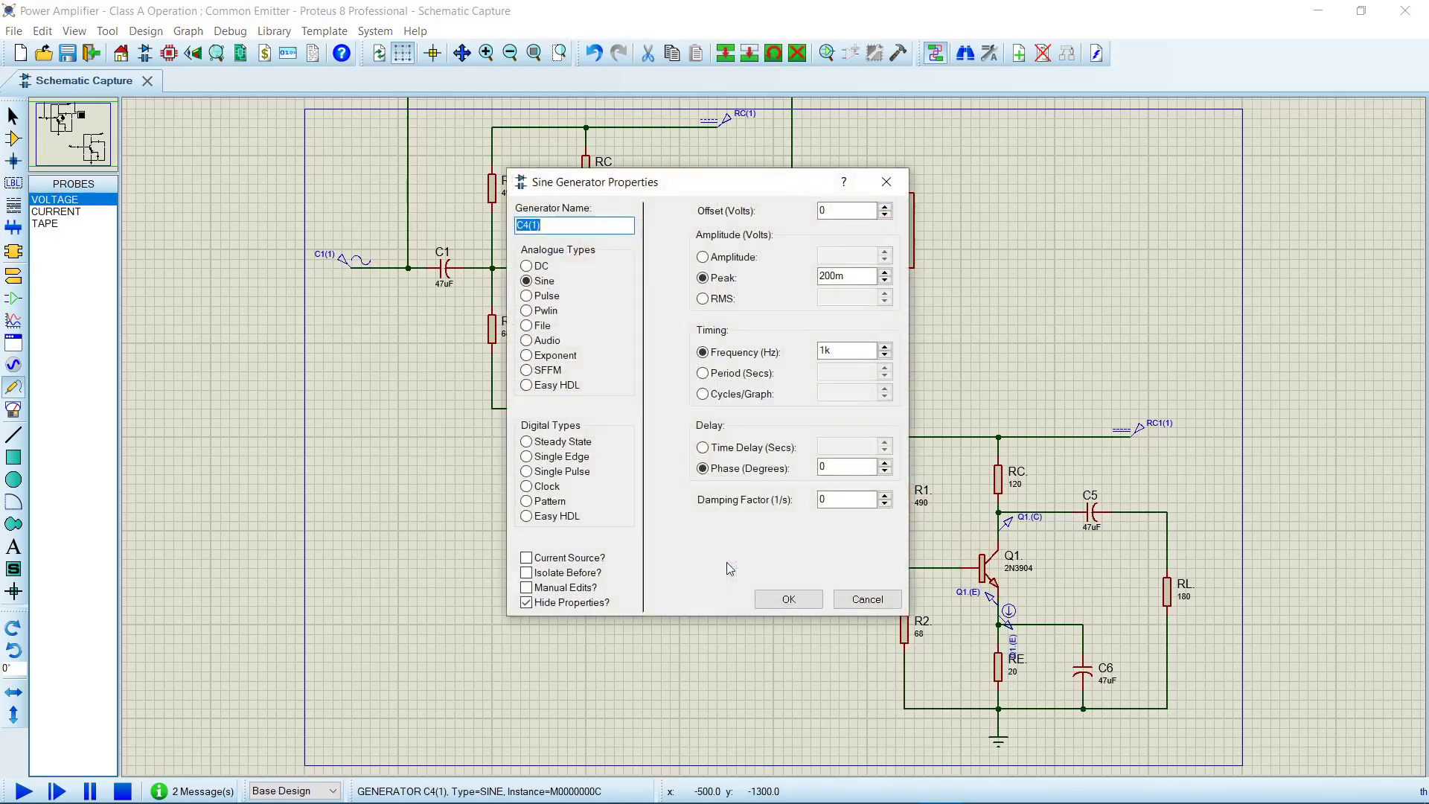
left_click(788, 599)
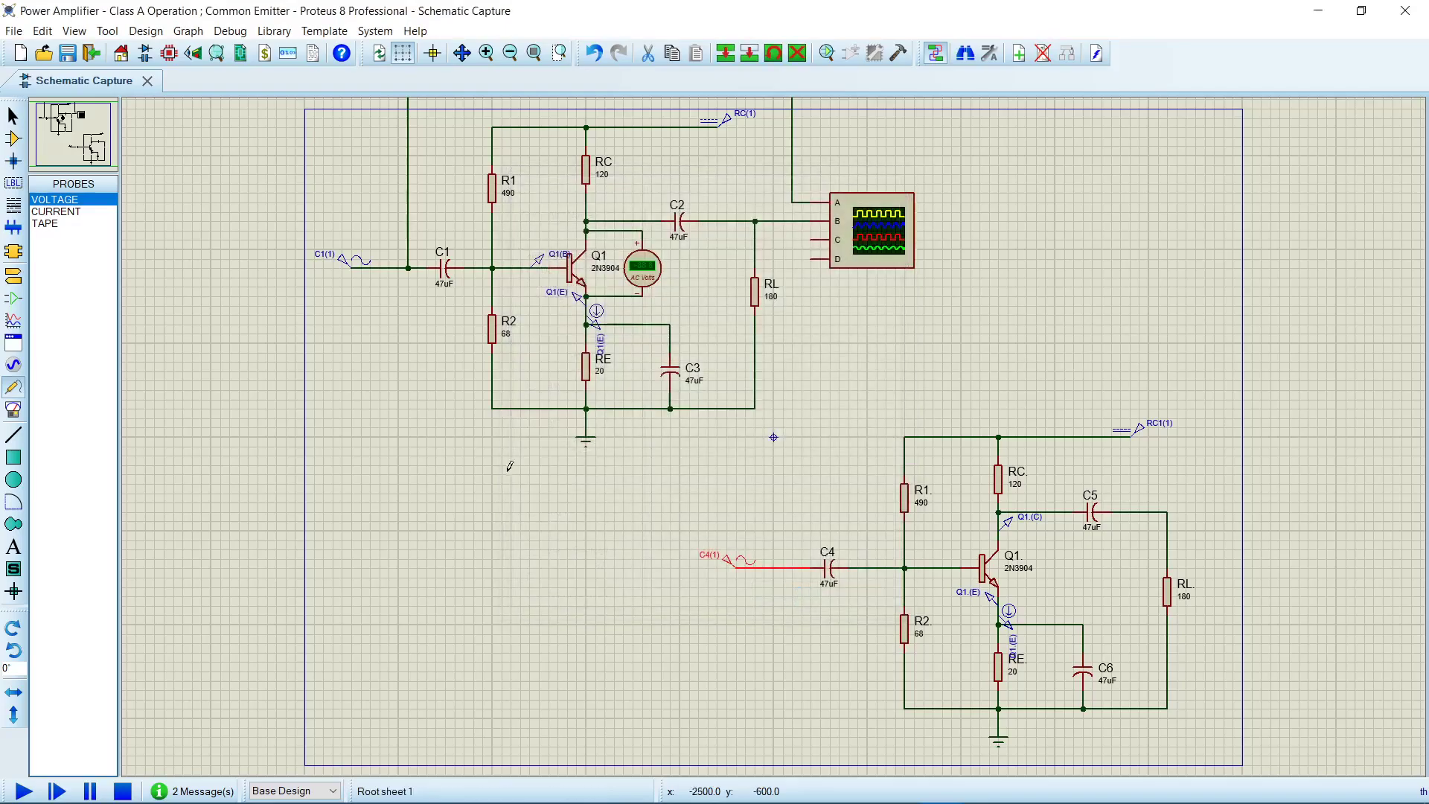
double_click(348, 271)
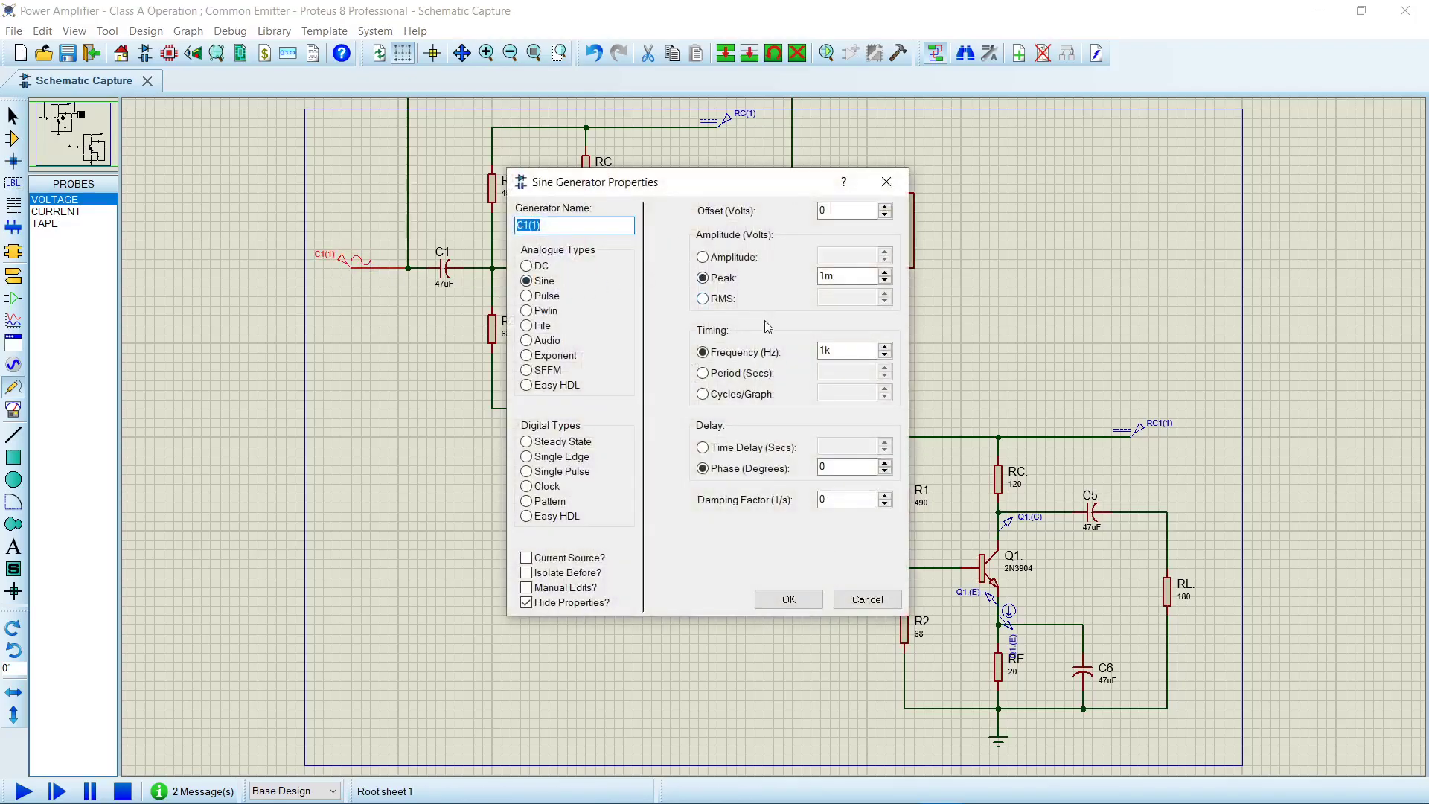
left_click(795, 605)
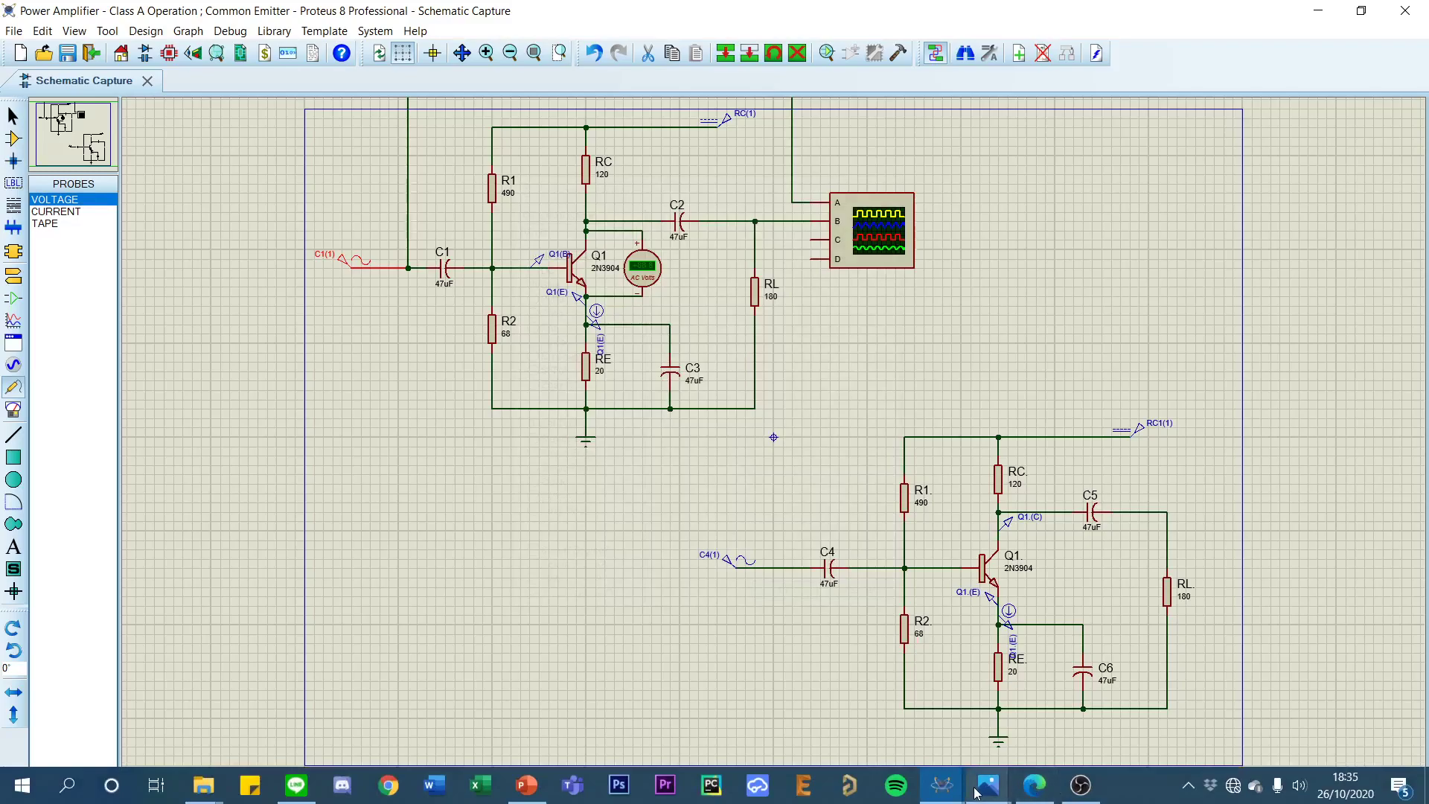
left_click(947, 680)
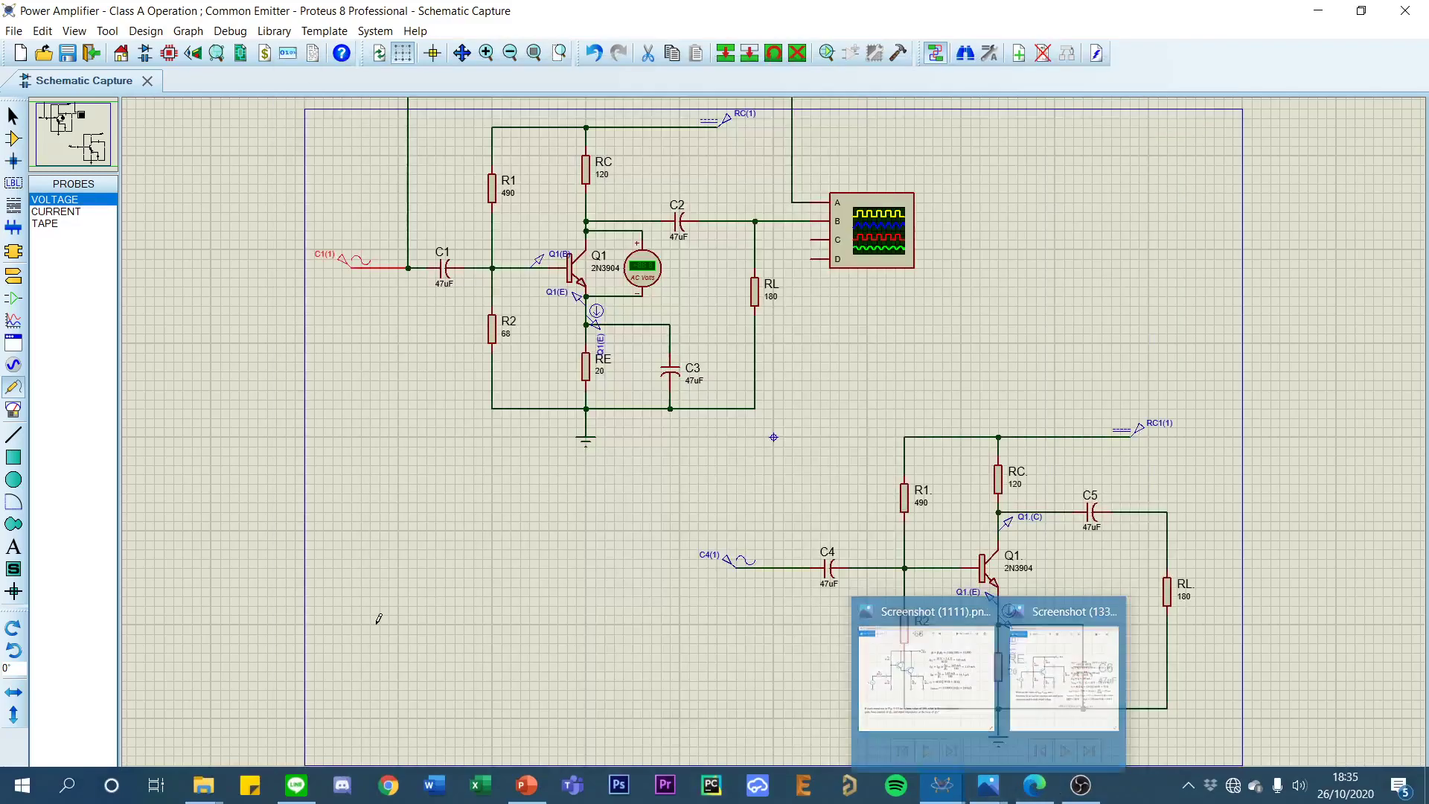
- Rerun the class A common emitter simulation and close the oscilloscope window
left_click(13, 791)
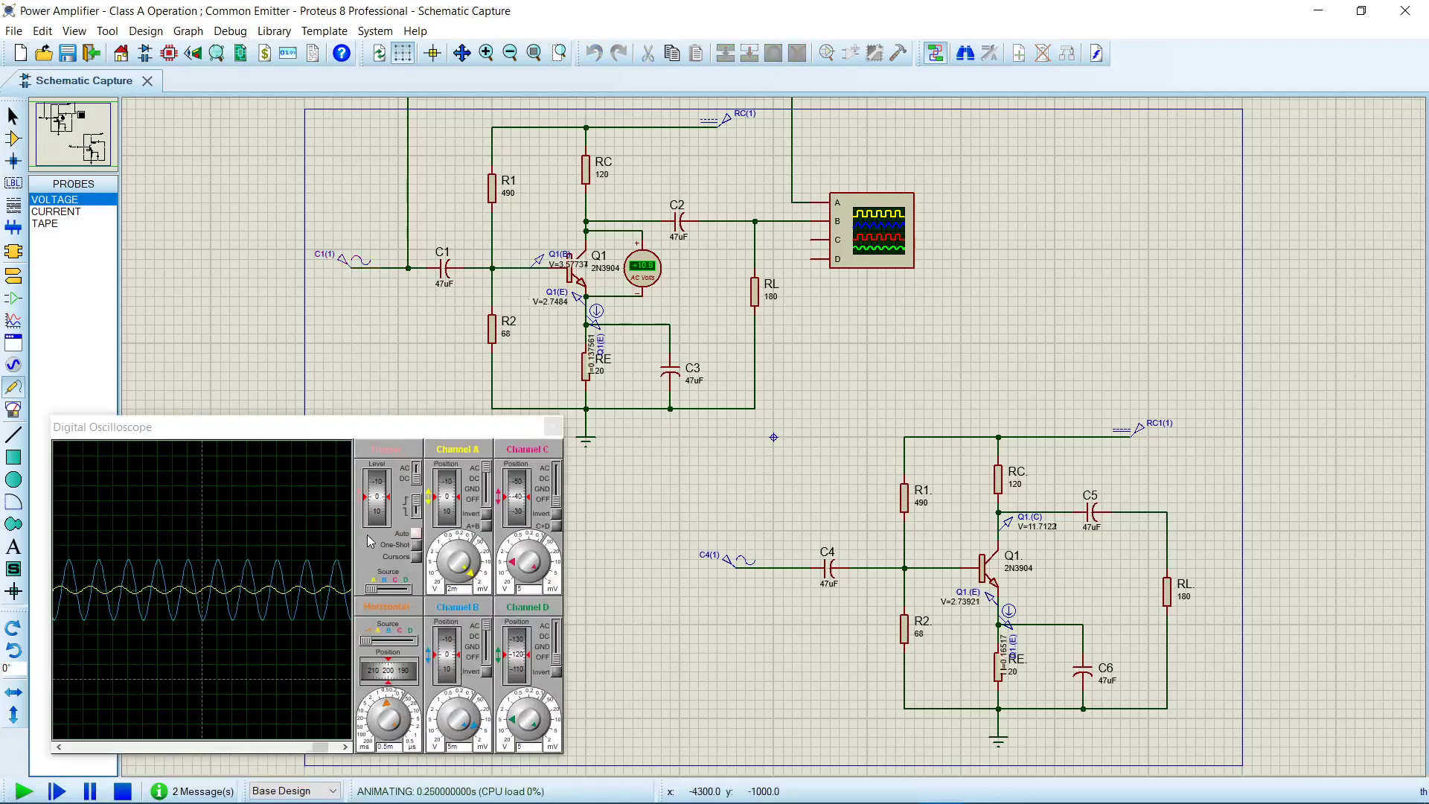
left_click(553, 427)
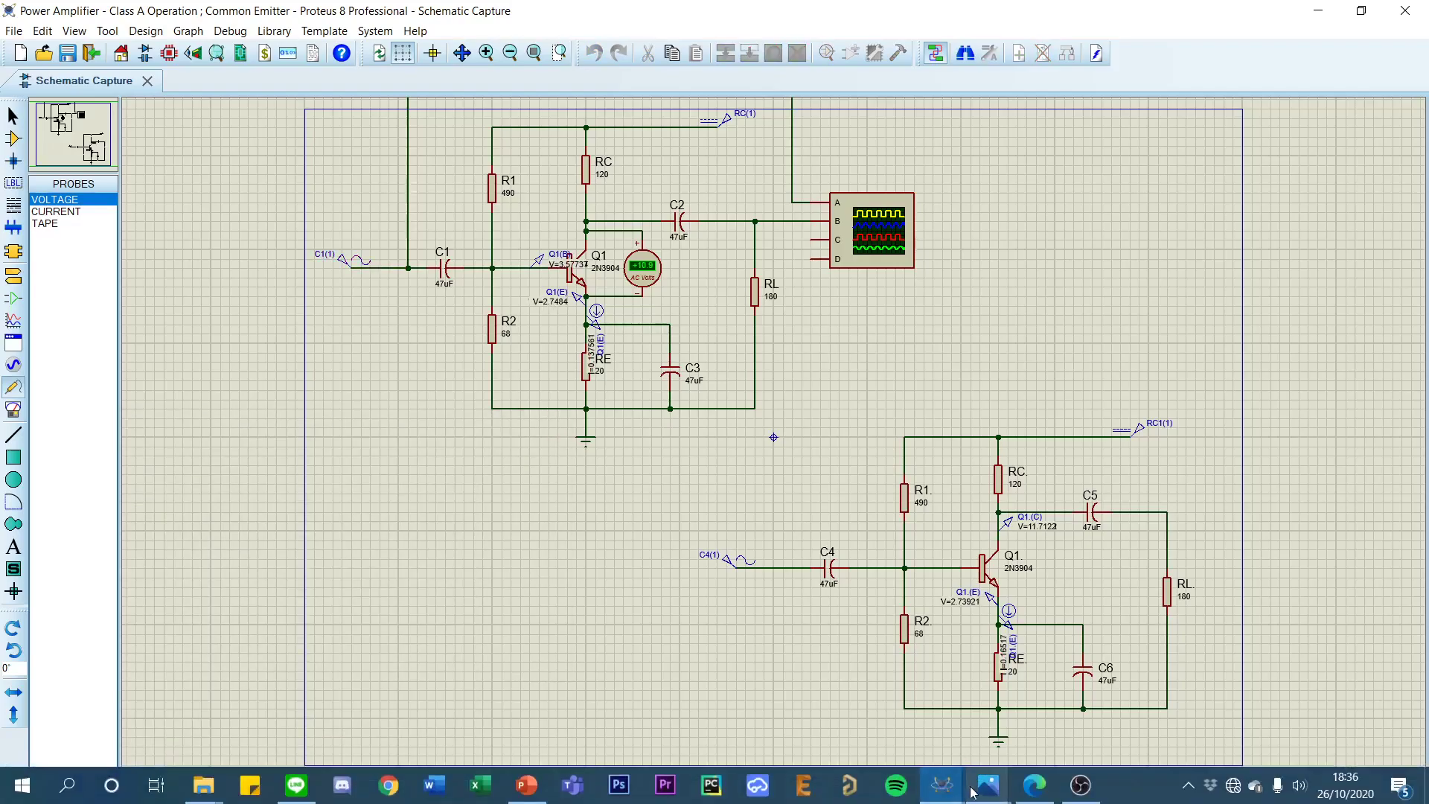
mouse_move(988, 785)
left_click(943, 690)
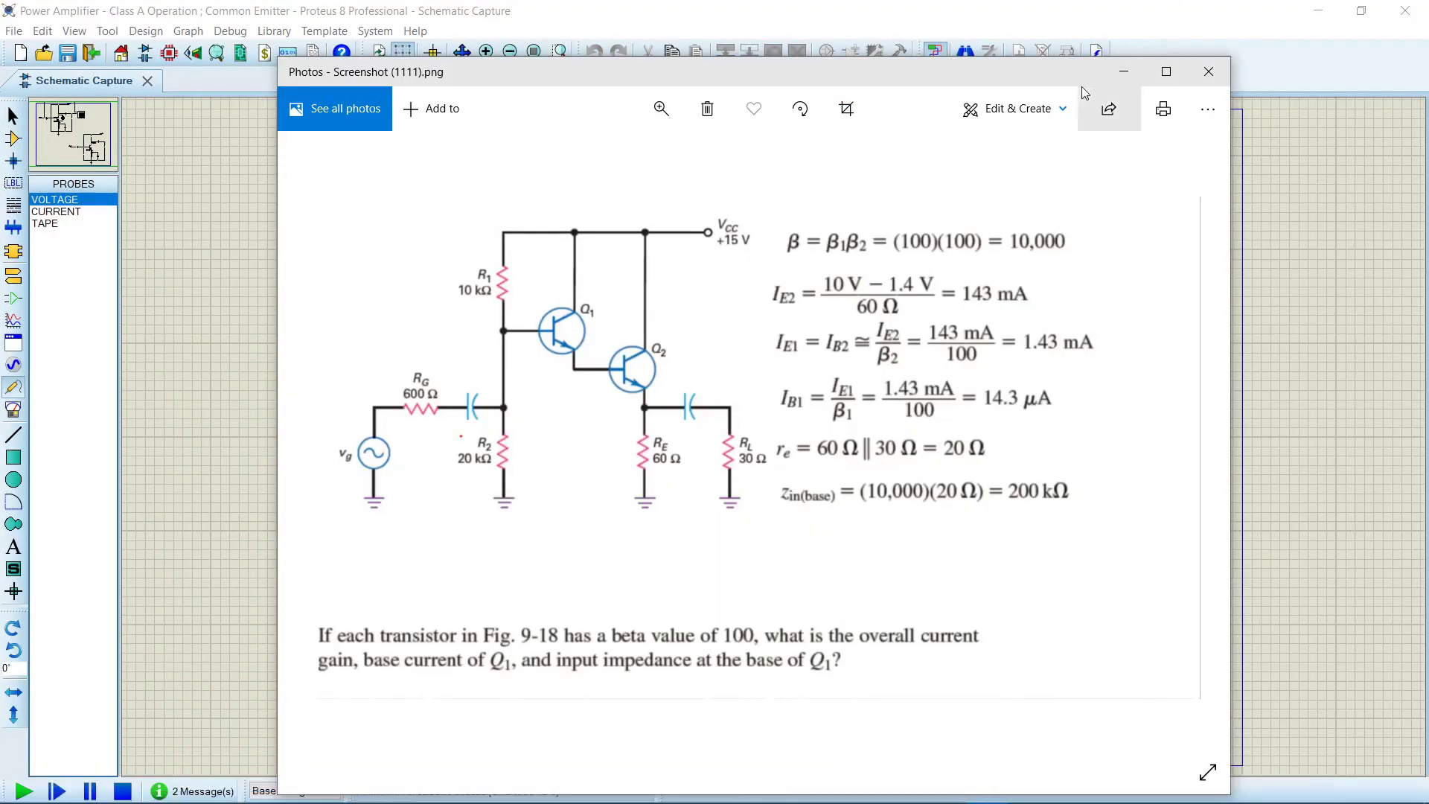
left_click(1131, 64)
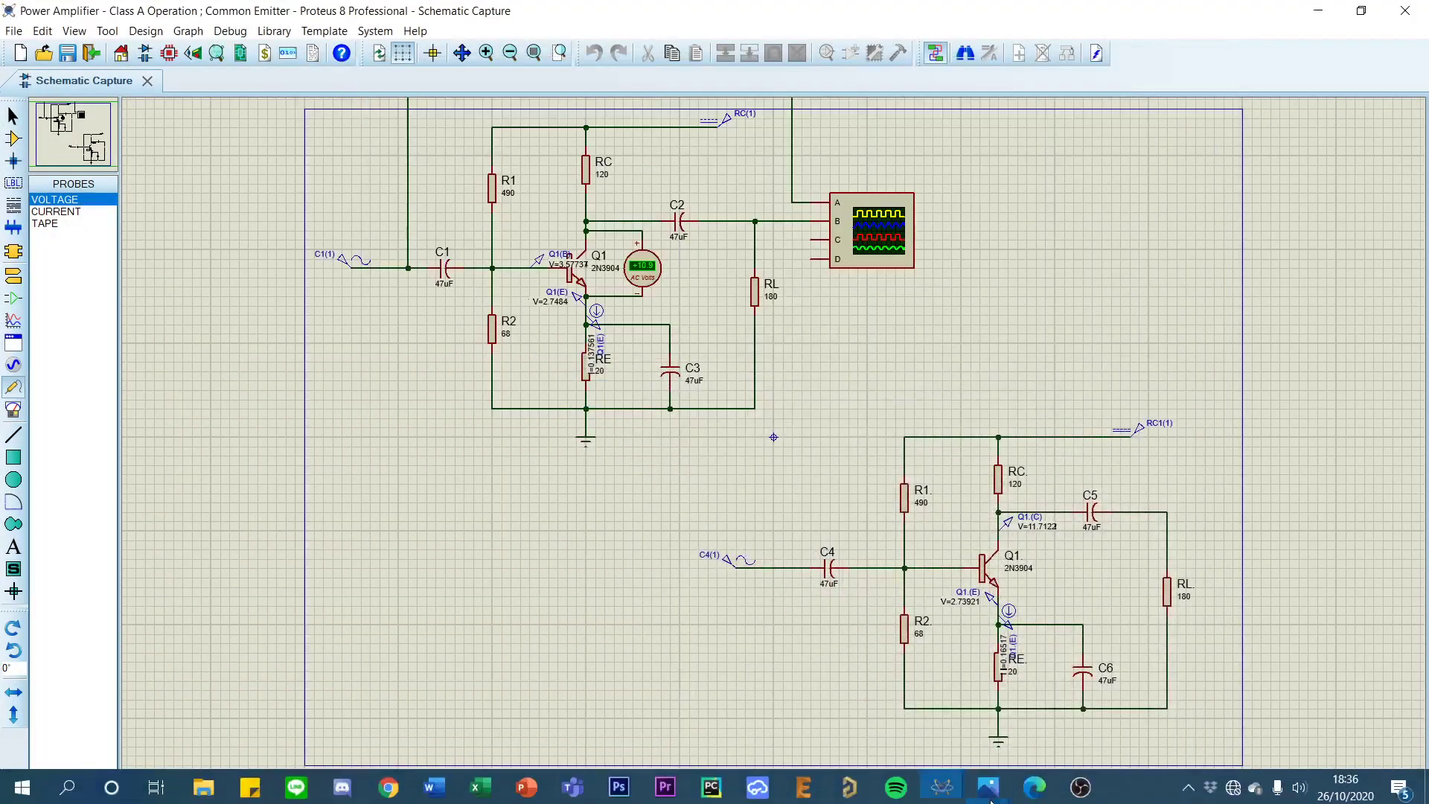
- Switch to the other Photos window, advance it to Screenshot (1333).png and place it beside the lower class A circuit
mouse_move(988, 785)
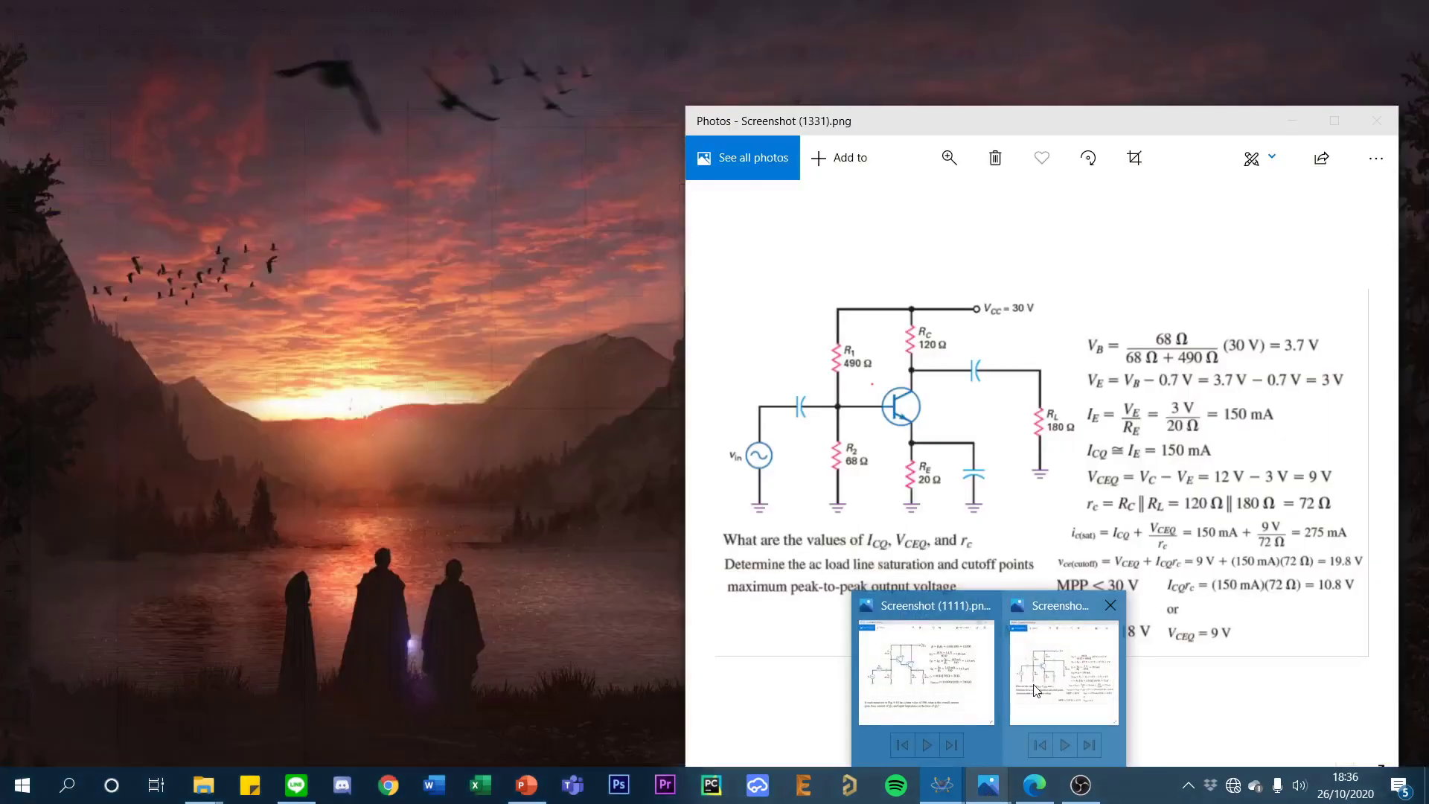
left_click(1034, 692)
key("Right")
key("Right")
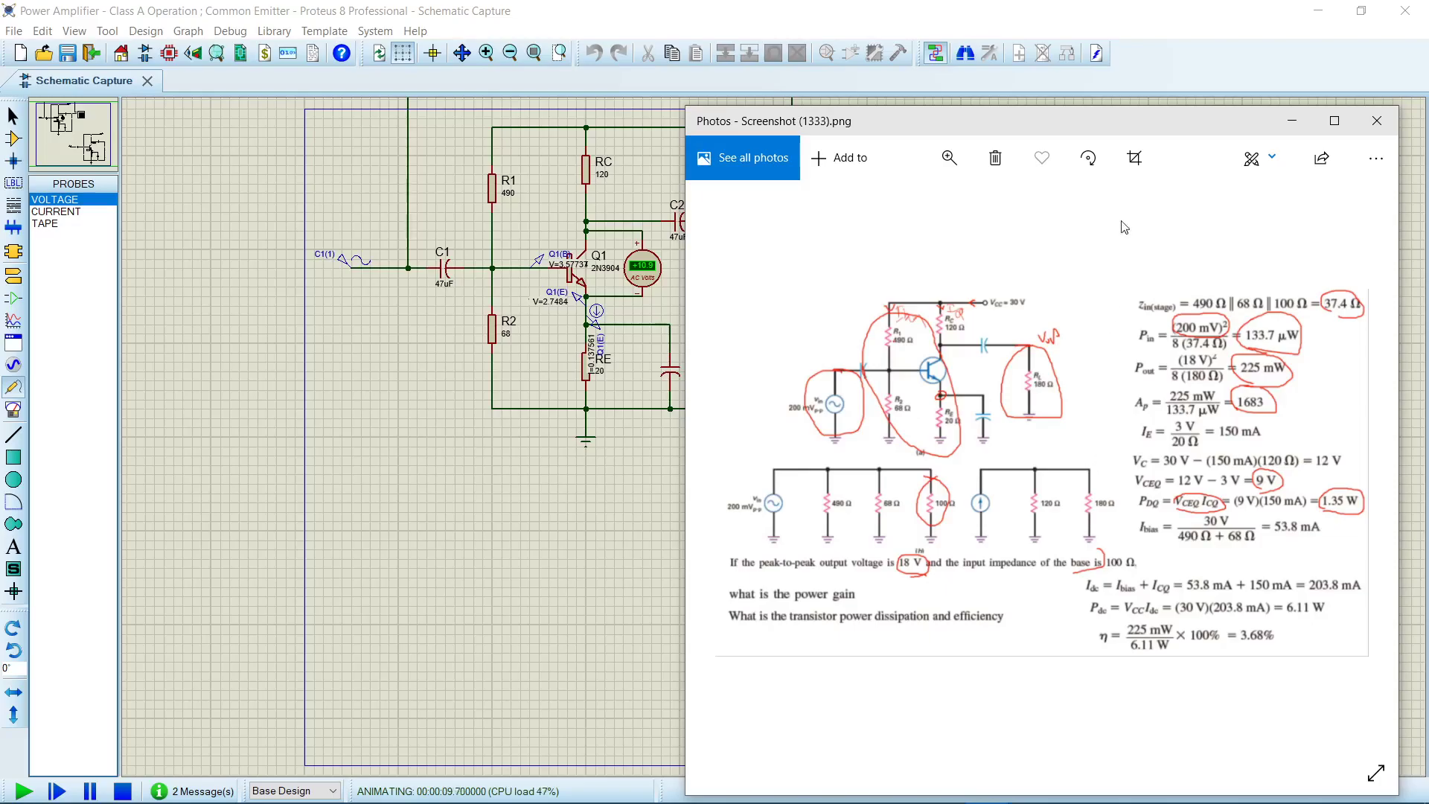
left_click_drag(1106, 131, 400, 140)
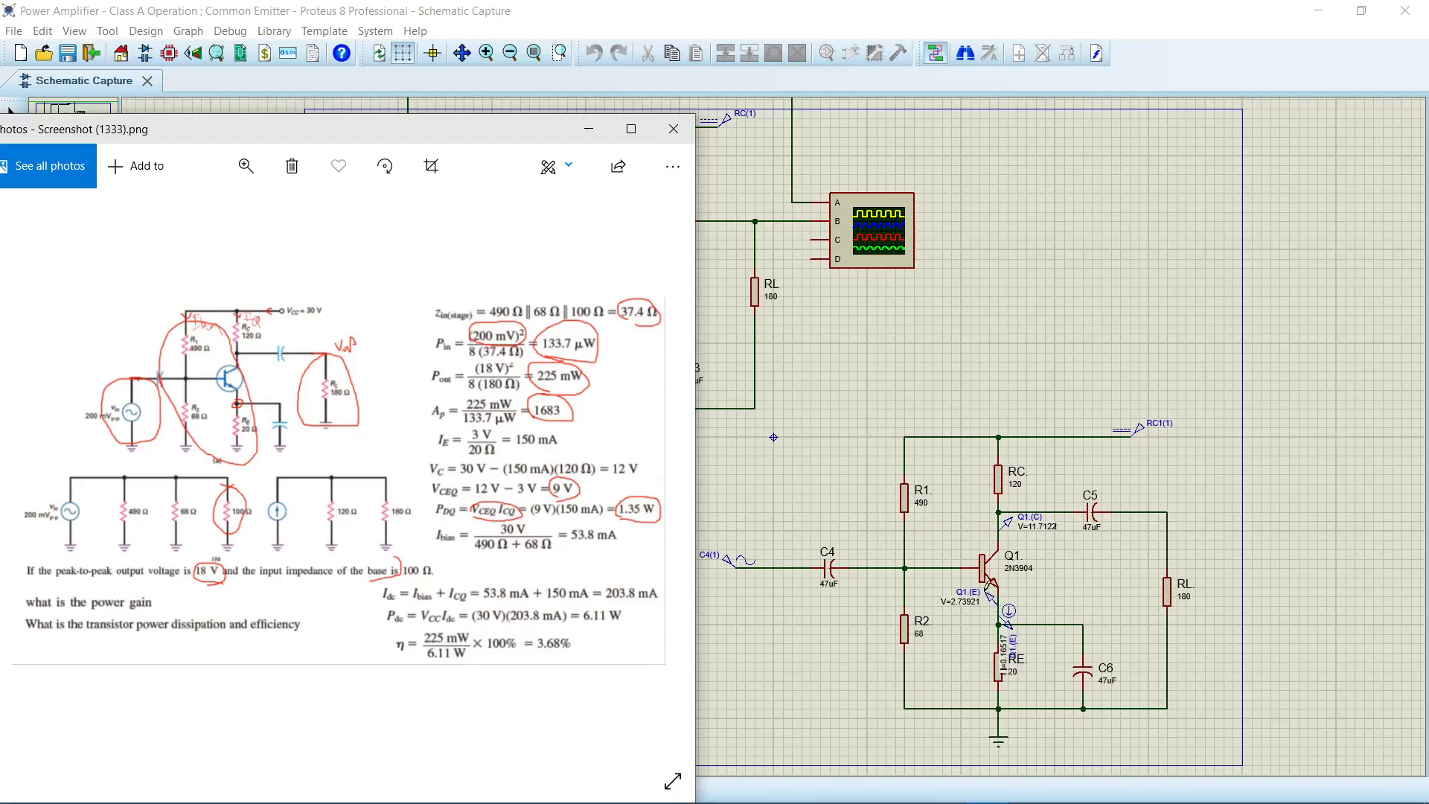
- Pause the simulation, compare the lower circuit's readings with the worked solution in Screenshot (1333).png, and minimize the image
left_click_drag(457, 143, 451, 49)
left_click(97, 791)
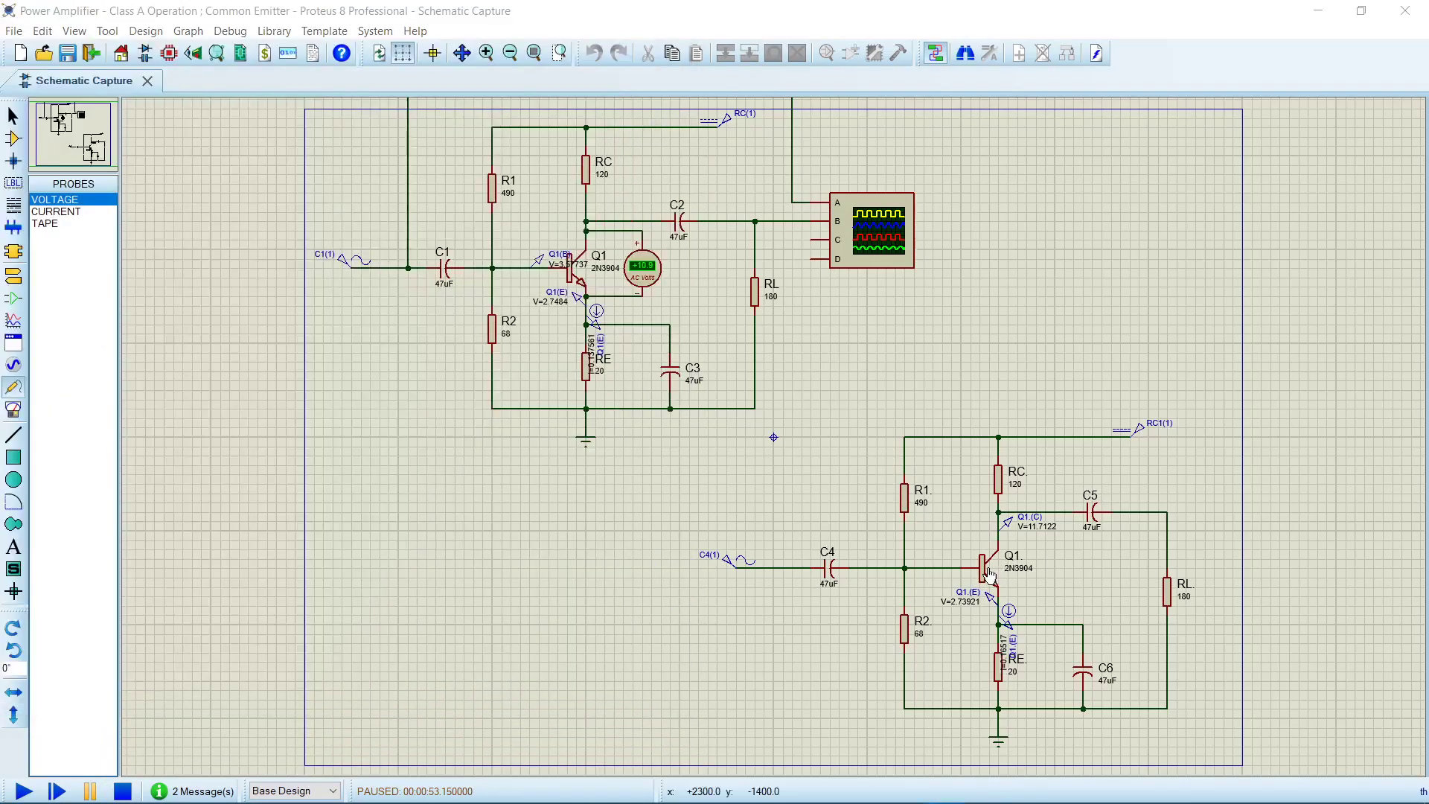
mouse_move(988, 577)
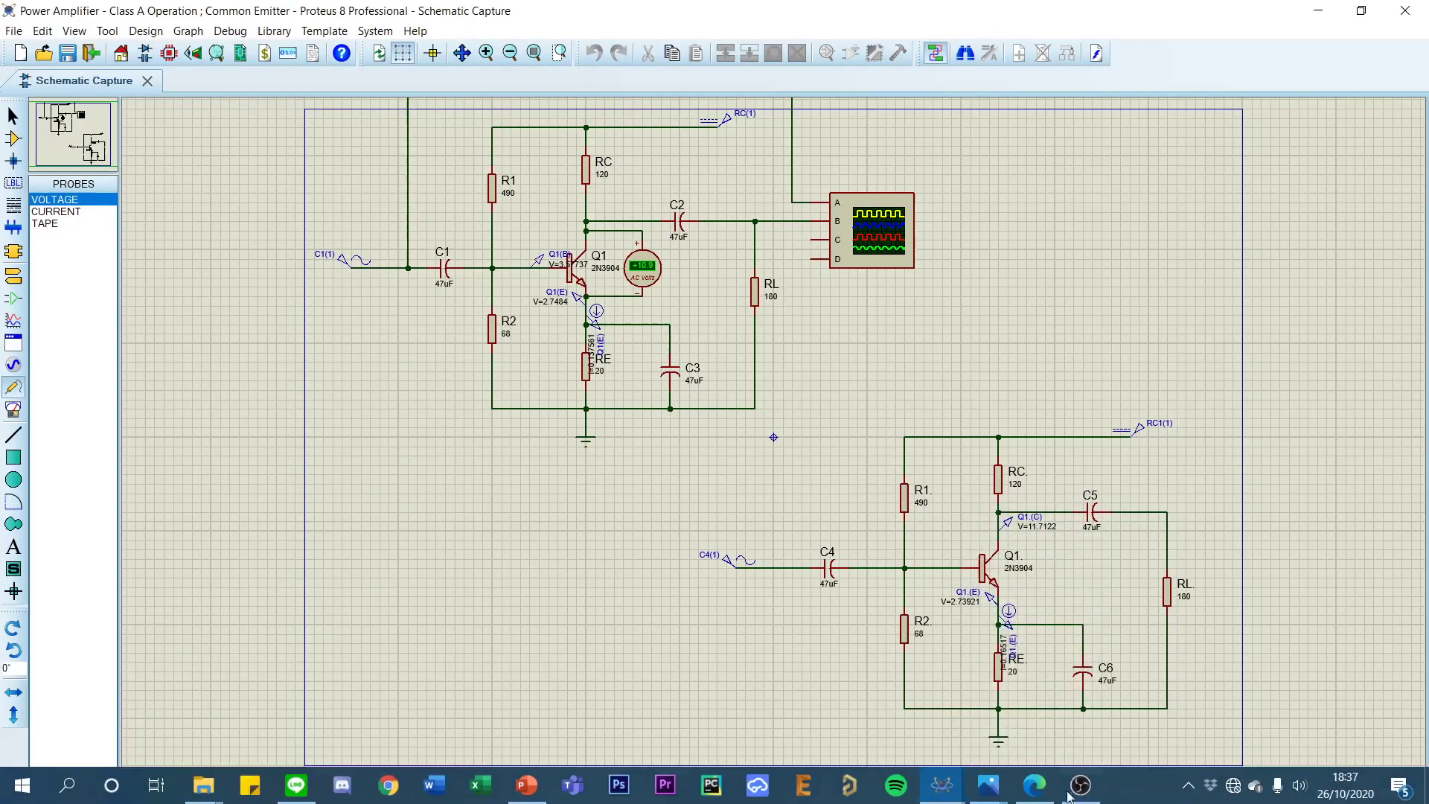
mouse_move(988, 785)
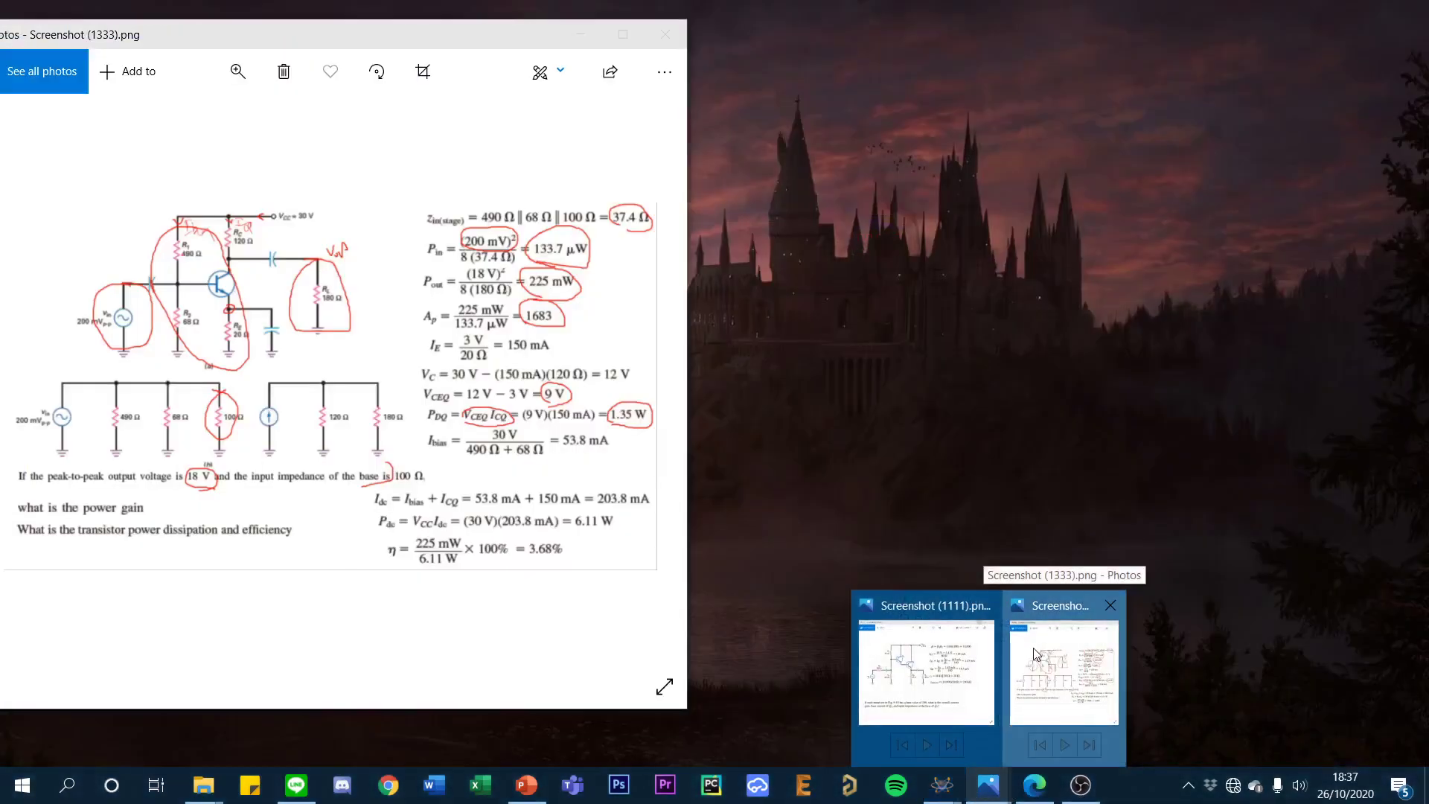
left_click(1032, 647)
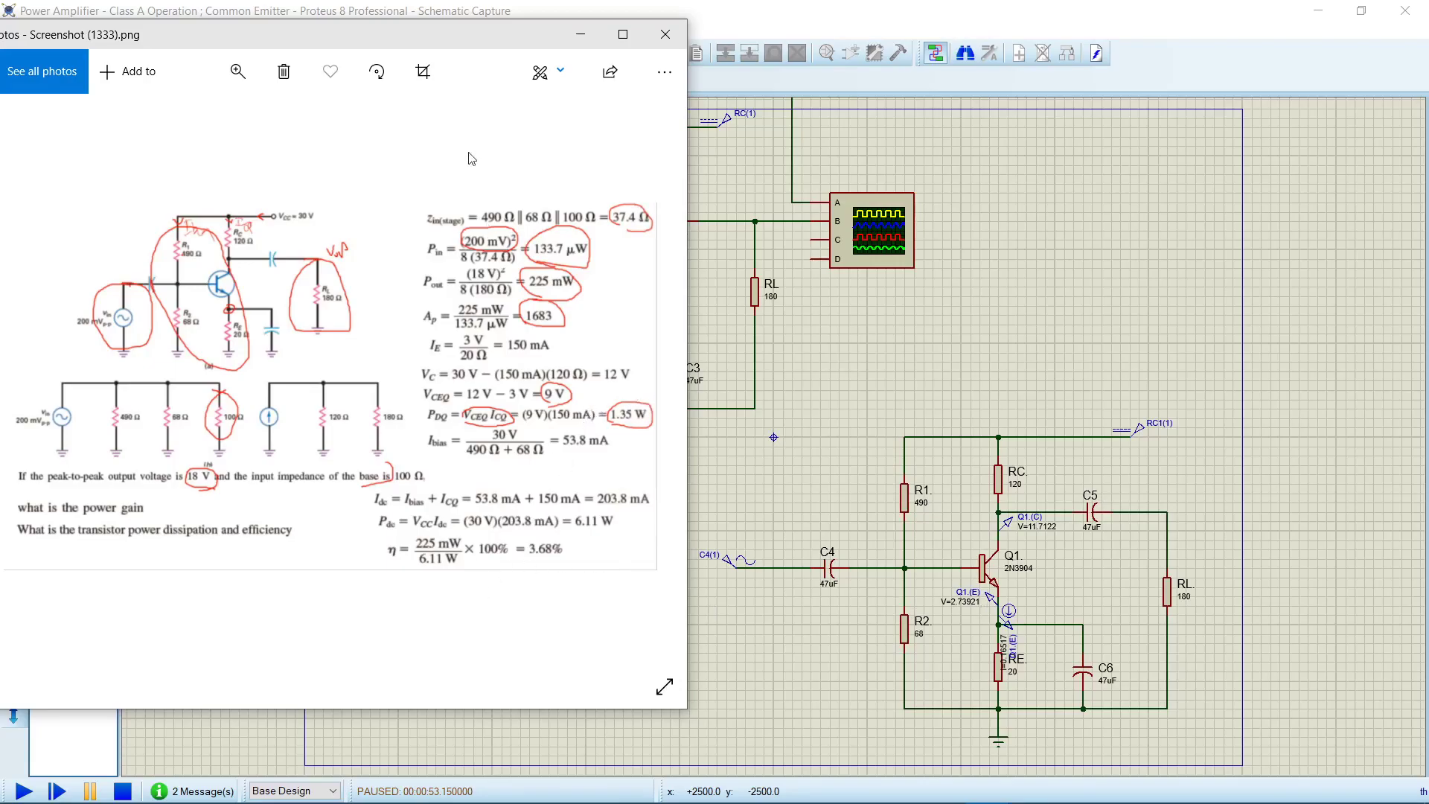
left_click_drag(453, 48, 628, 88)
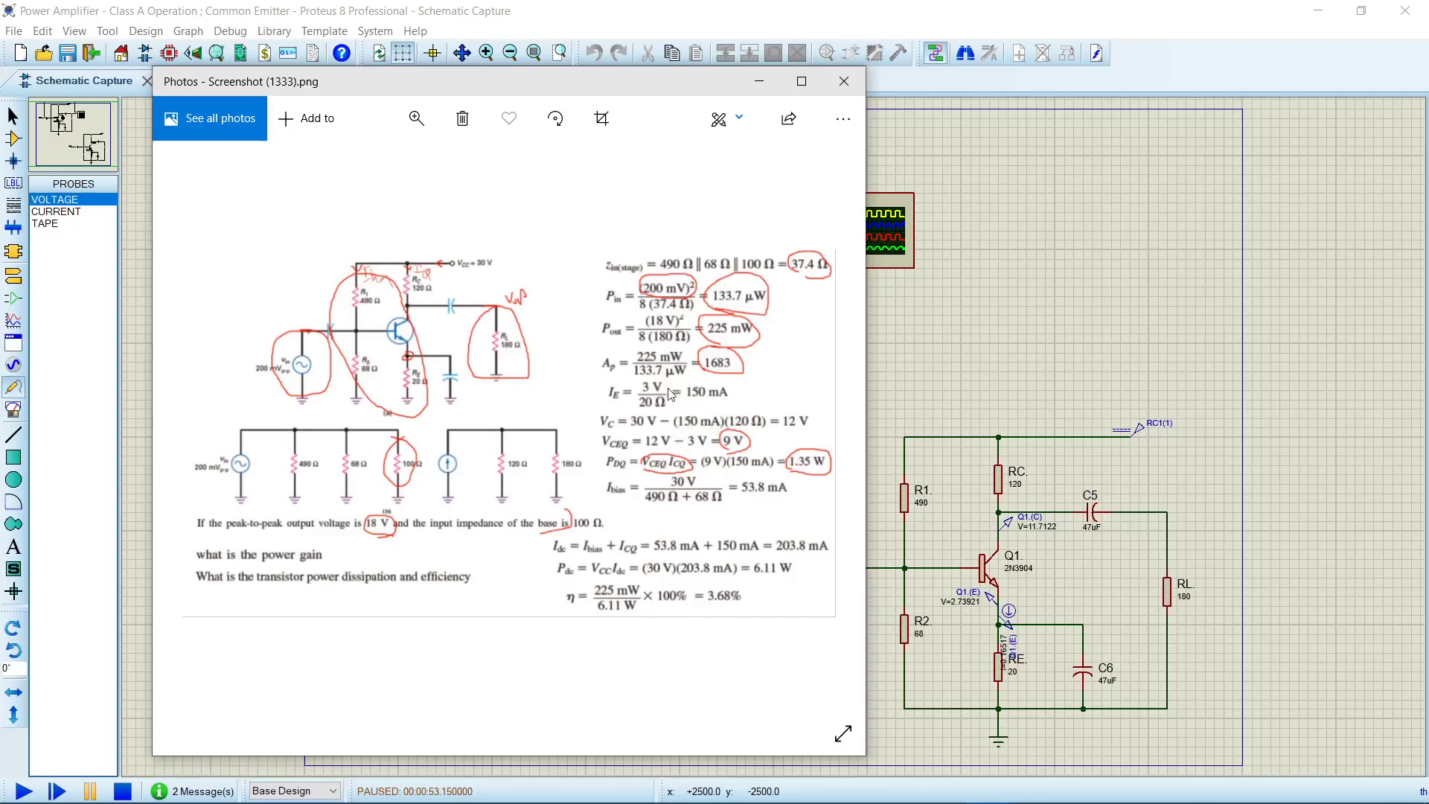
left_click(759, 83)
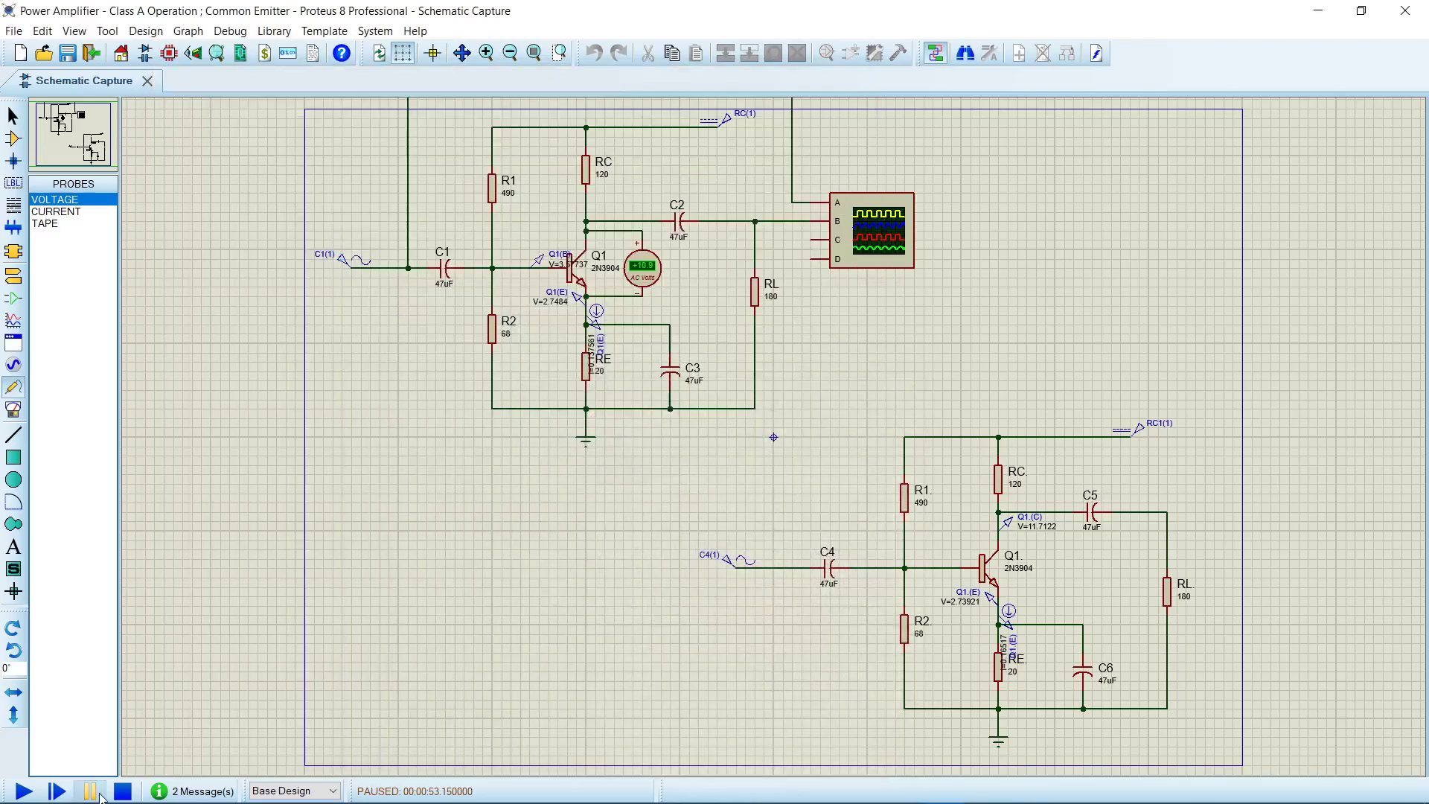
- Stop the common emitter simulation and switch to the Power Amplifier - Class A Operation ; Emitter Follower schematic
left_click(123, 791)
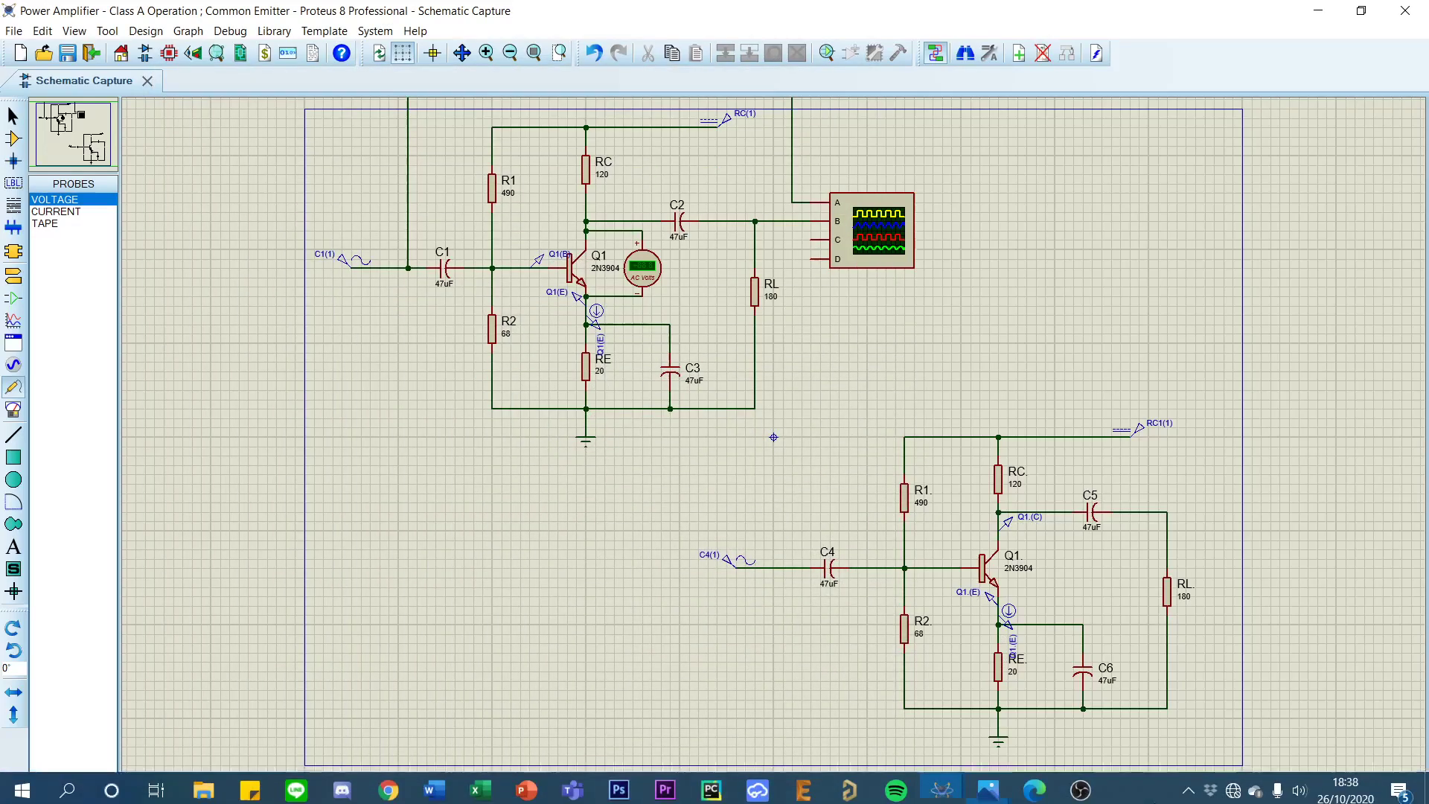
mouse_move(960, 796)
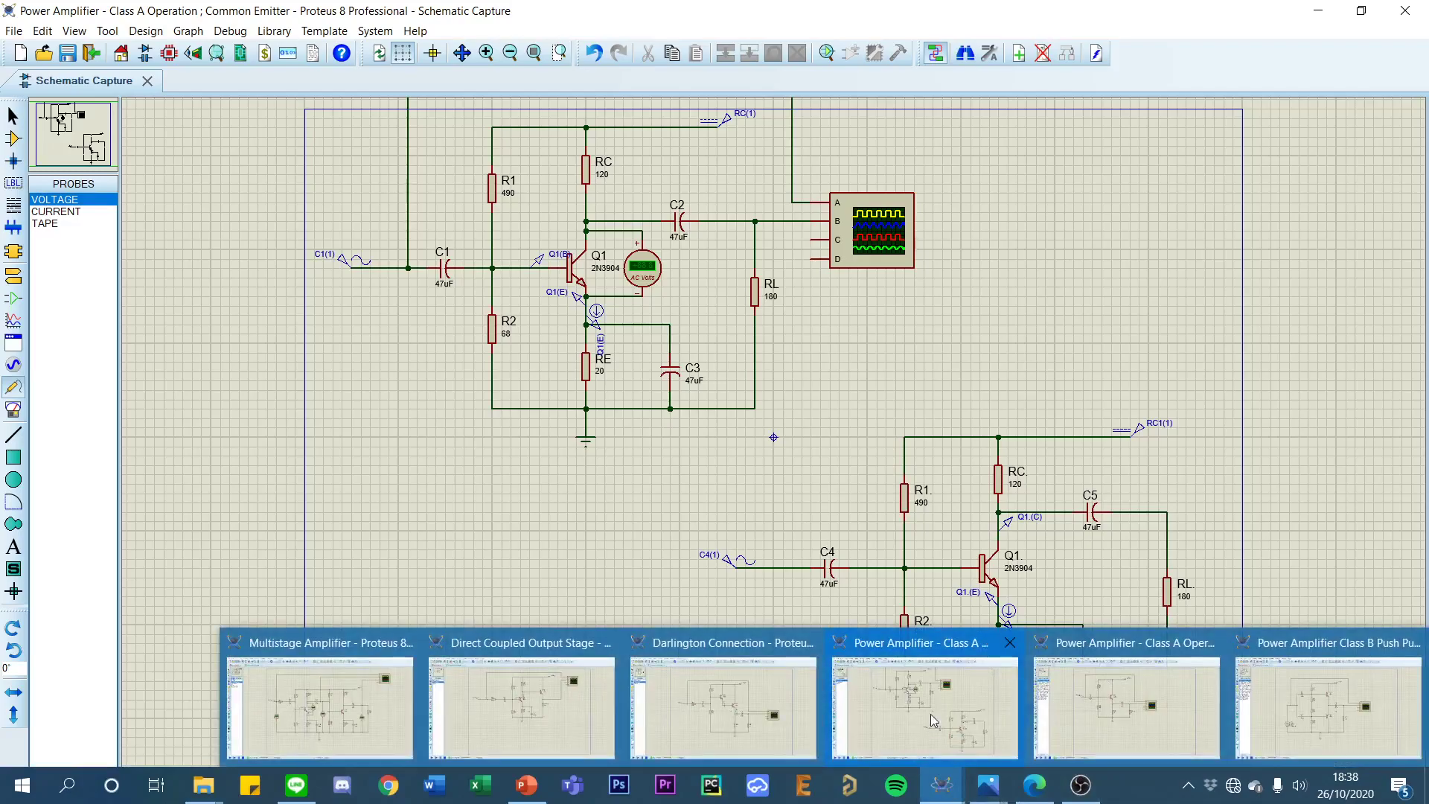
left_click(1143, 695)
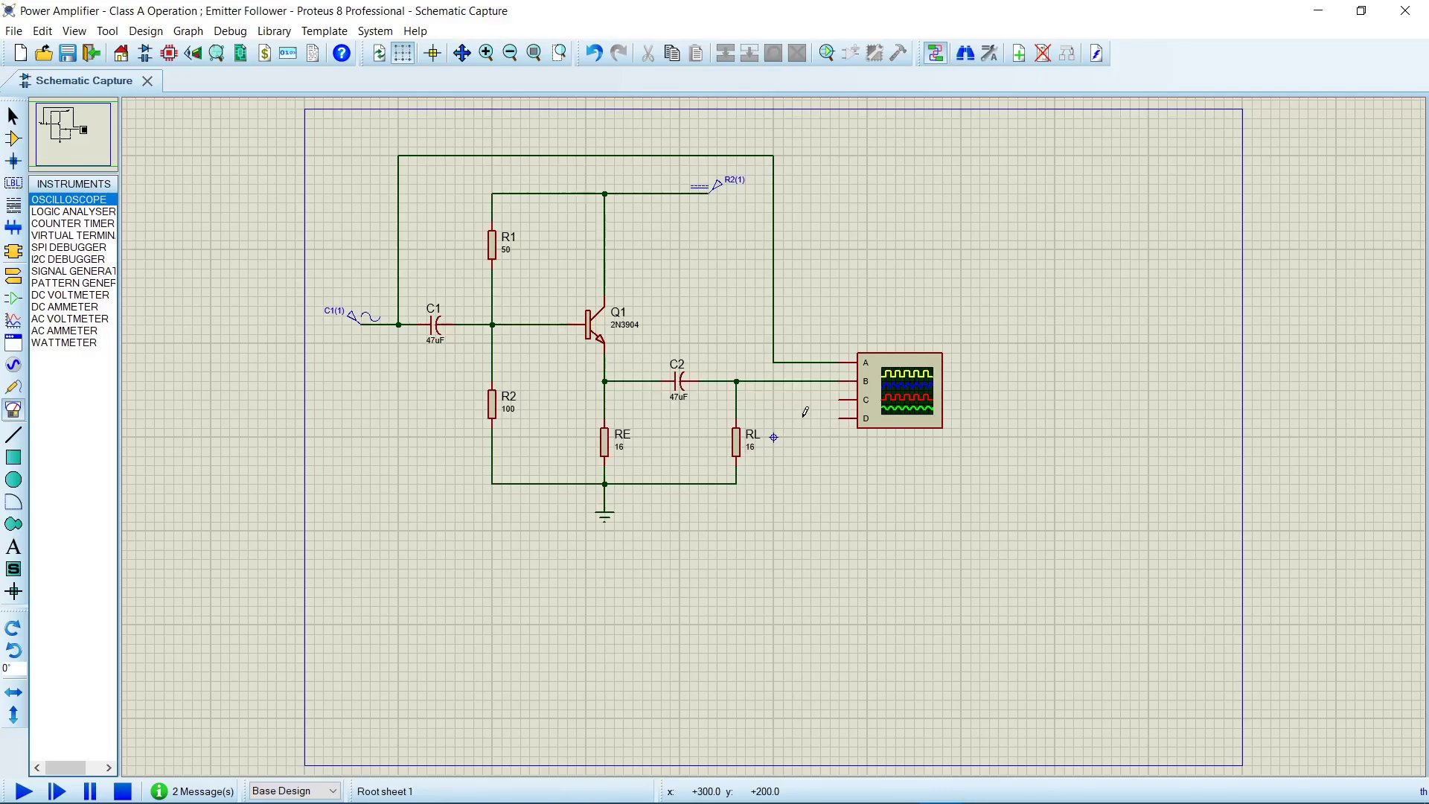
- Review the settings of the sine generator C1(1) and the DC supply R2(1) in the emitter follower circuit
left_click(358, 313)
left_click(358, 313)
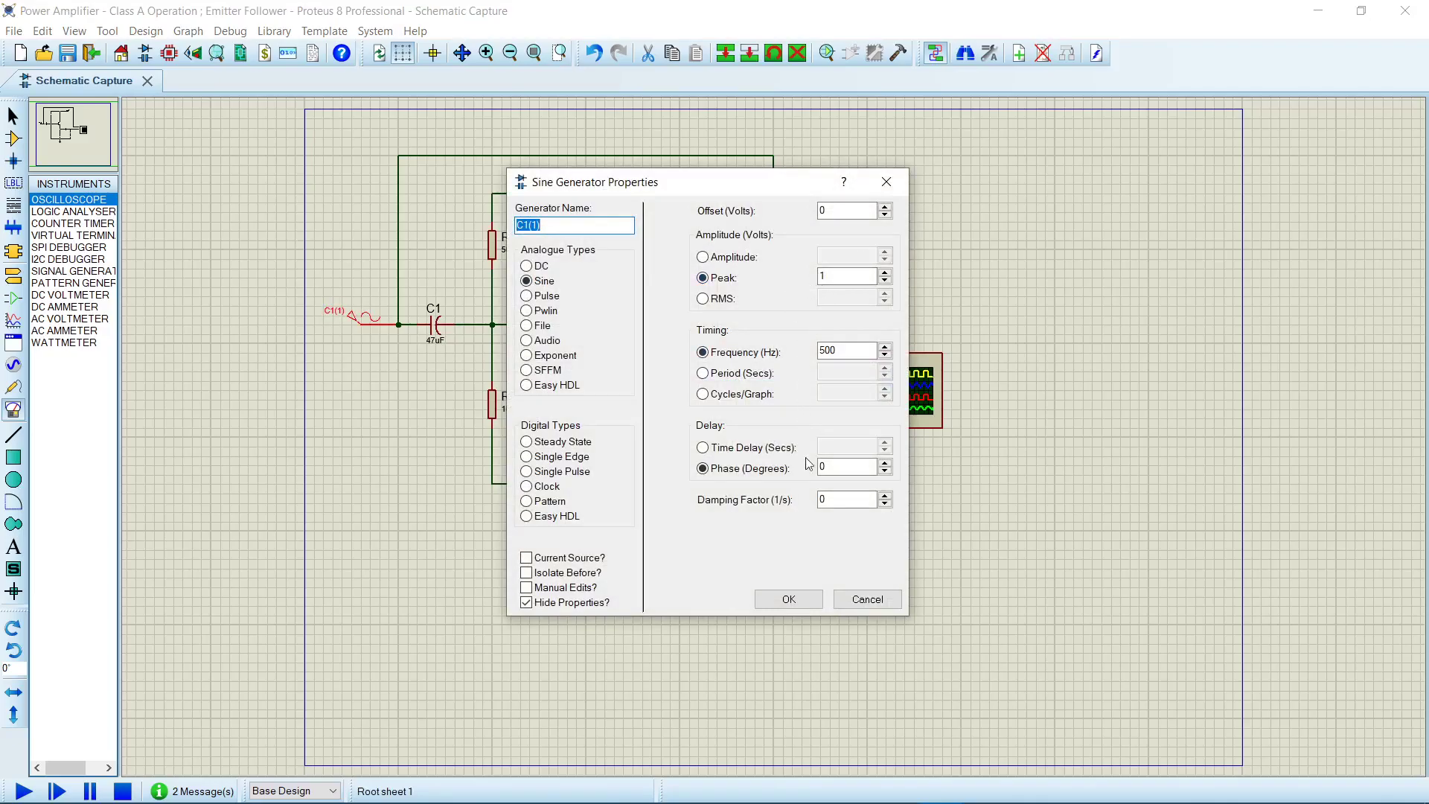
left_click(788, 599)
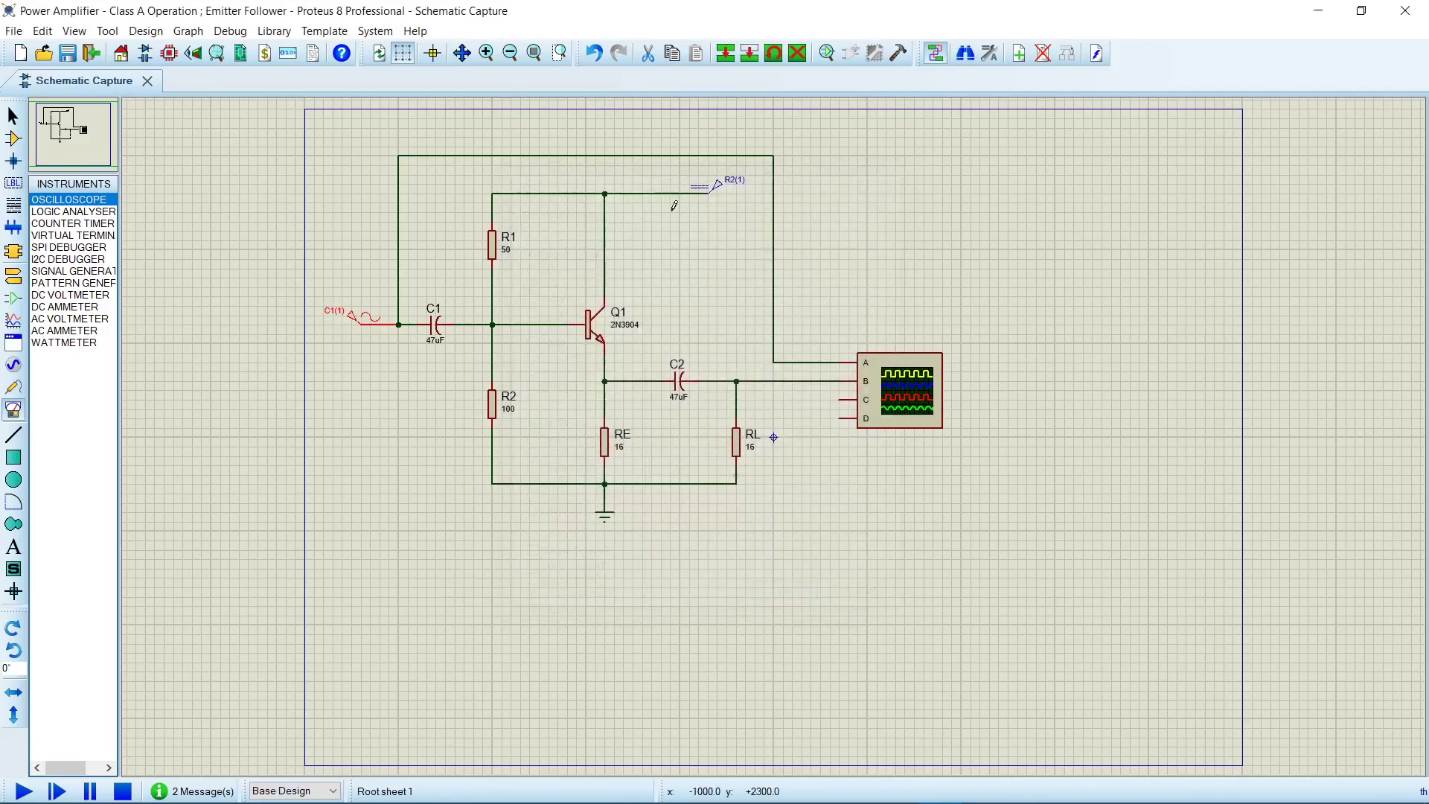
double_click(714, 186)
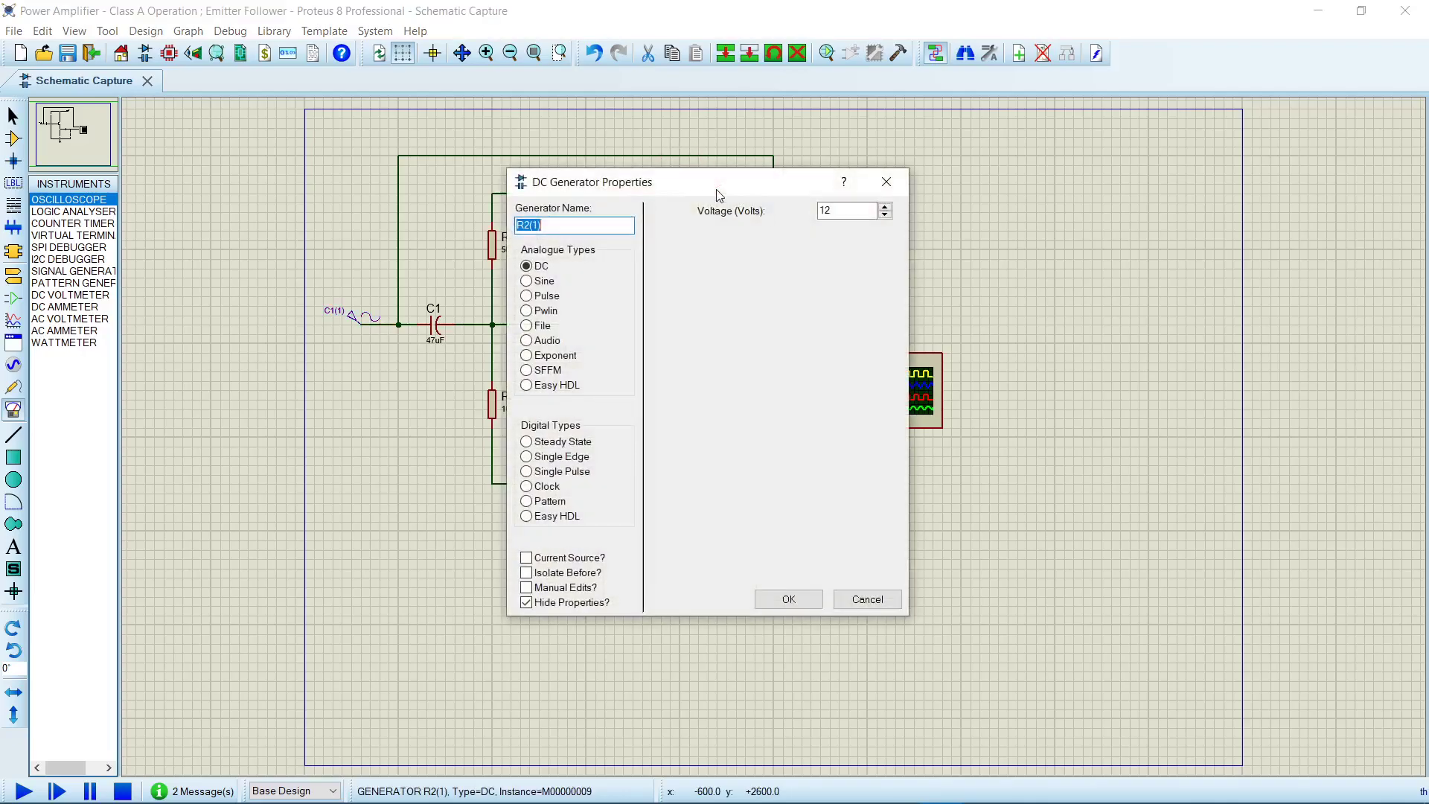
left_click(791, 600)
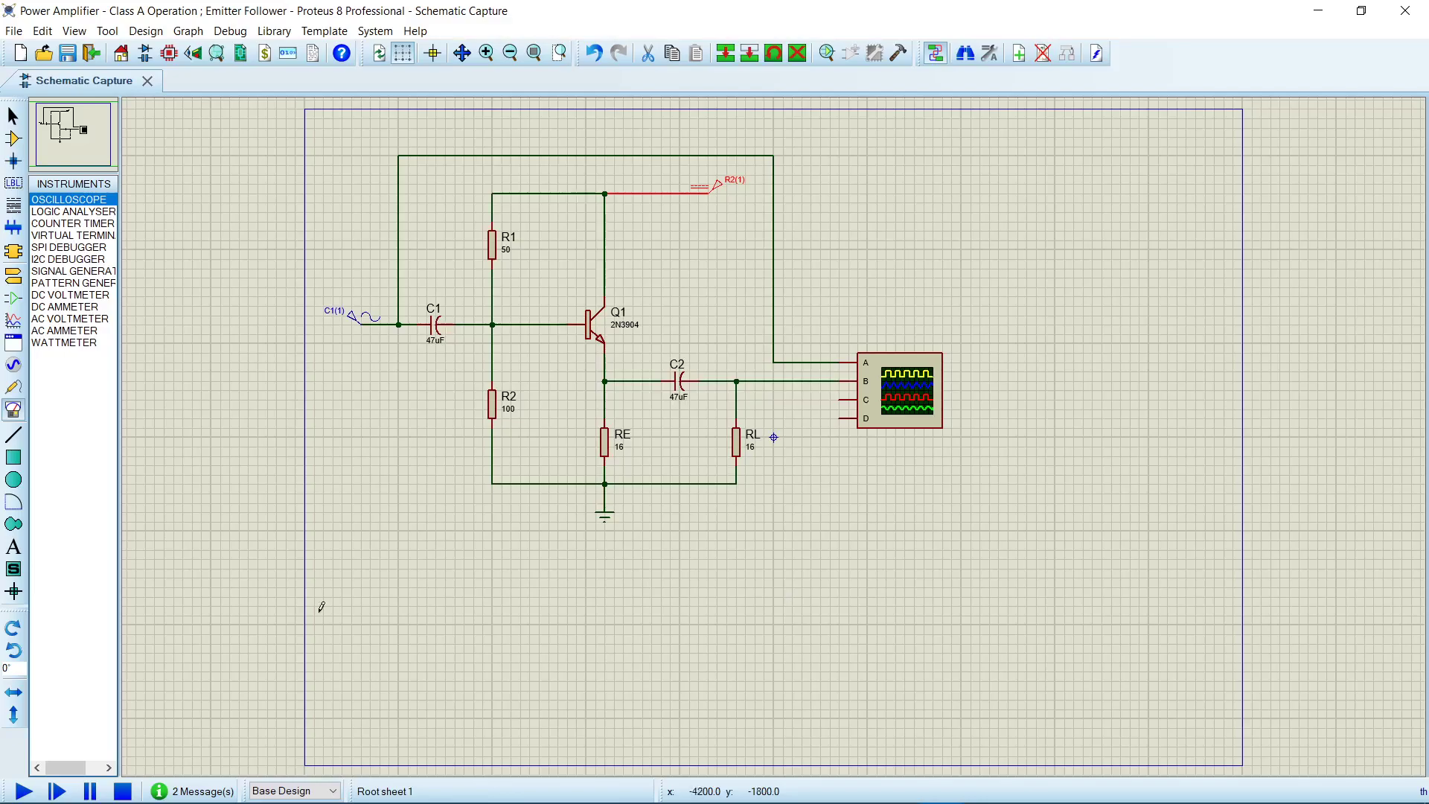
- Run the emitter follower simulation, shift the oscilloscope slightly to view the input and output waveforms, and stop the simulation
left_click(21, 783)
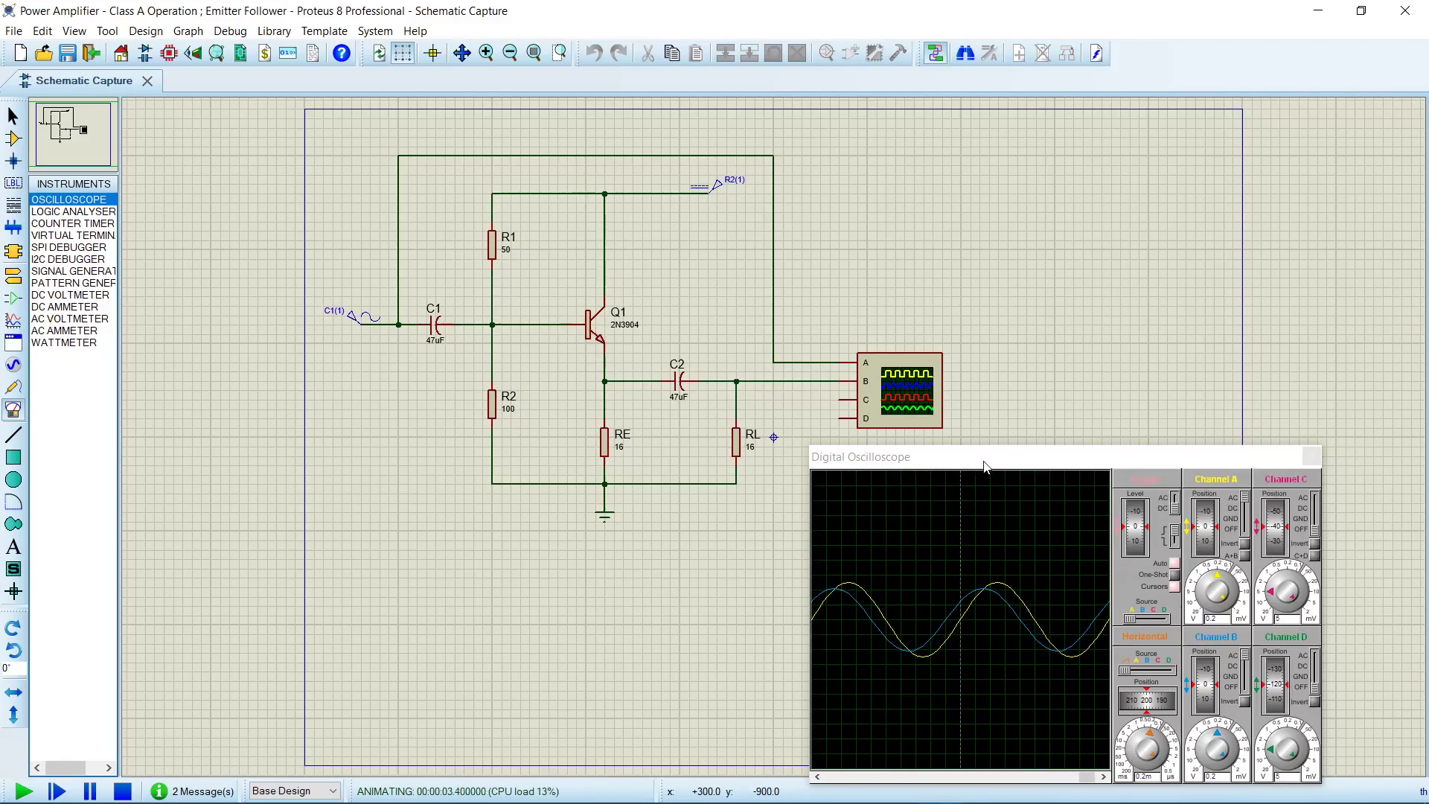
left_click_drag(982, 467, 958, 456)
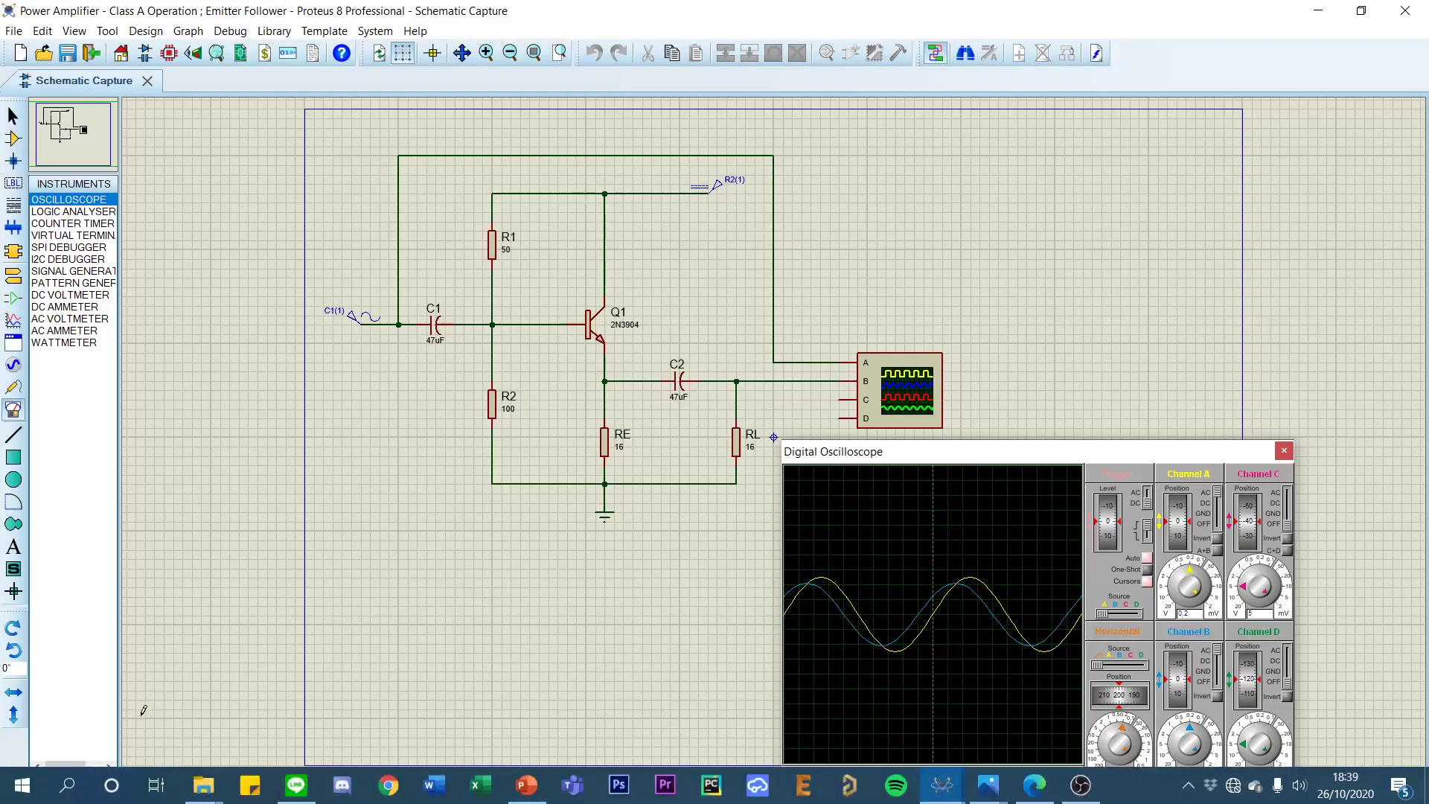
left_click(123, 792)
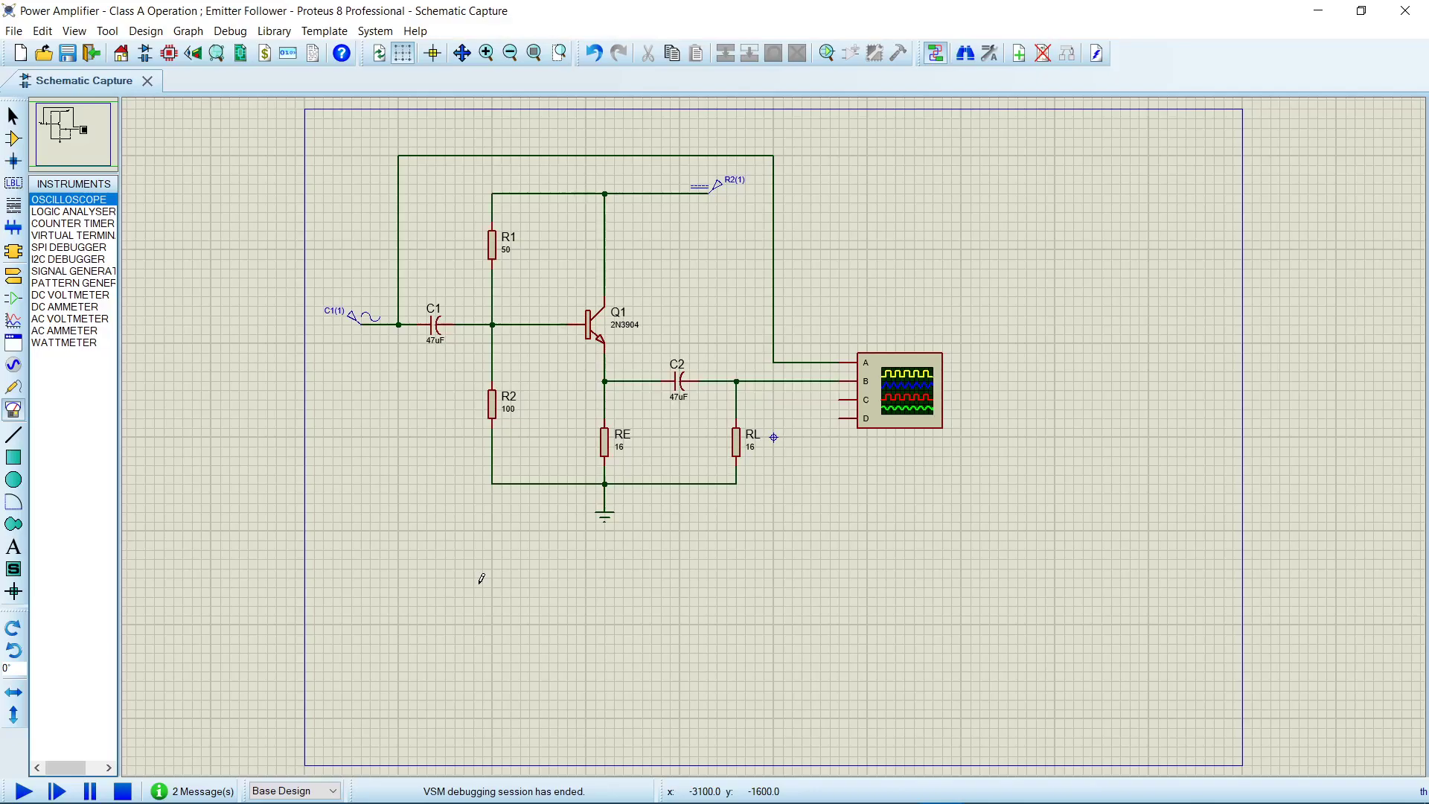
- Rerun the emitter follower simulation to examine its oscilloscope waveforms again, and stop it
mouse_move(38, 800)
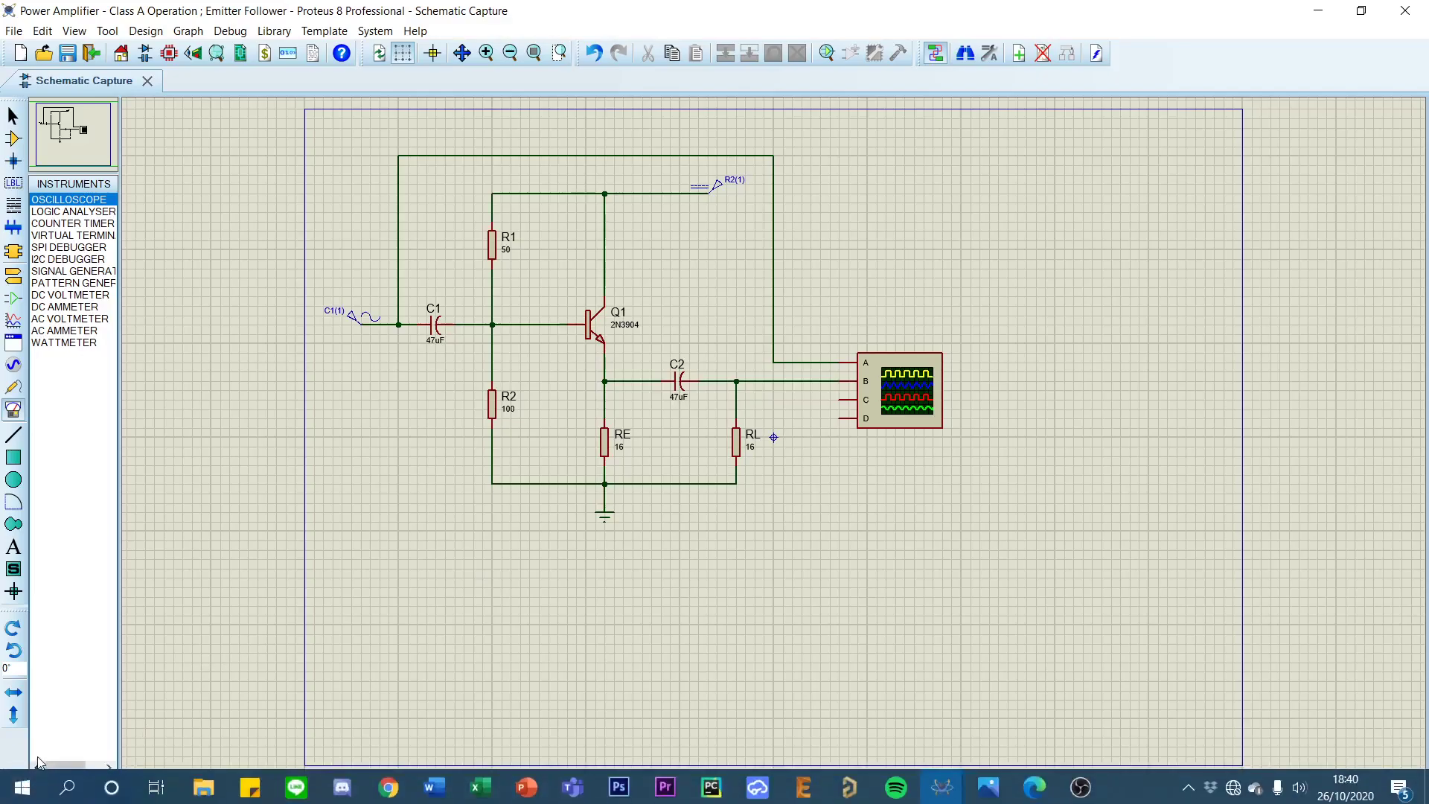
left_click(25, 788)
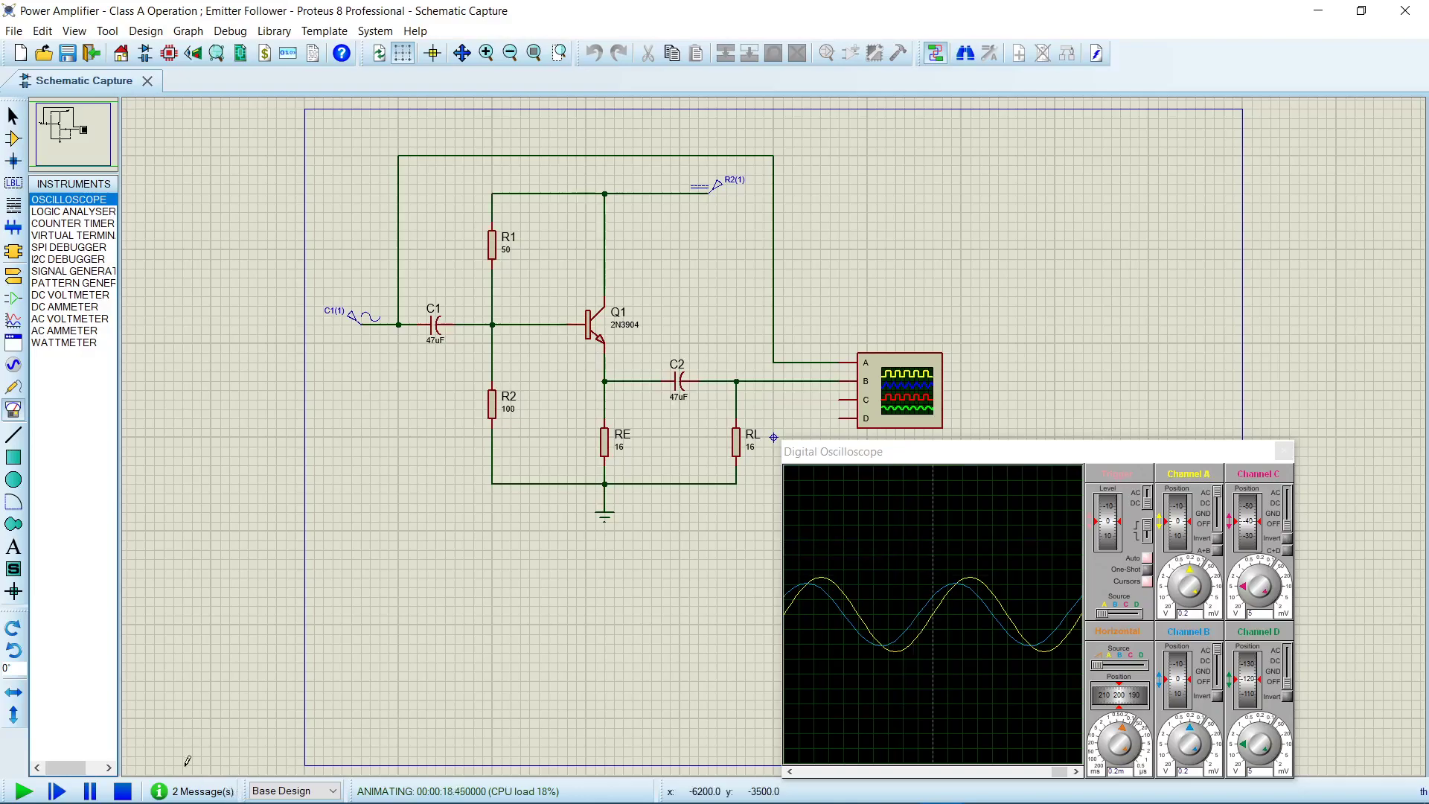
left_click(125, 792)
- Switch to the Power Amplifier Class B Push Pull Emitter Follower schematic and bring up the Electronic Principles PDF in Microsoft Edge beside it
mouse_move(955, 797)
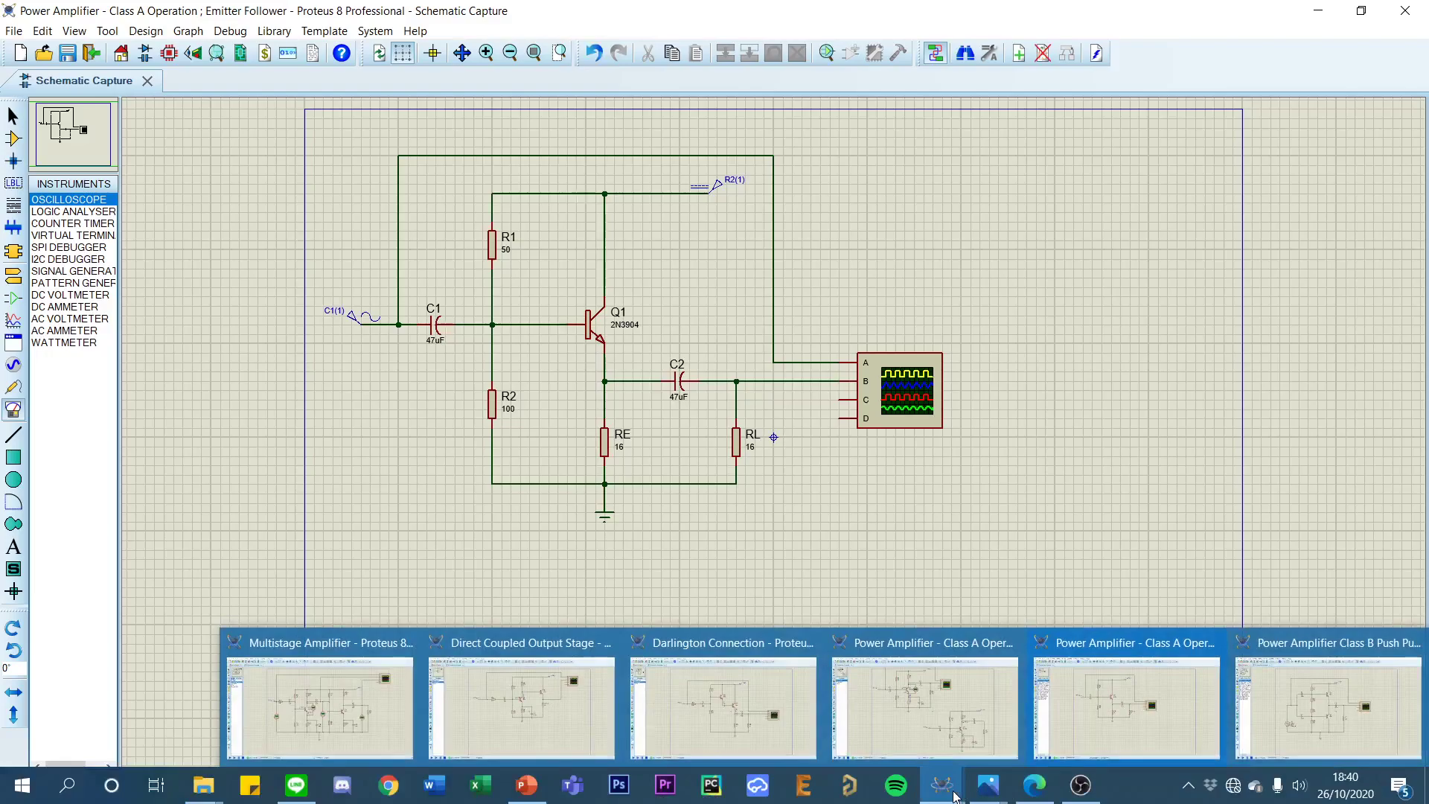
left_click(1285, 690)
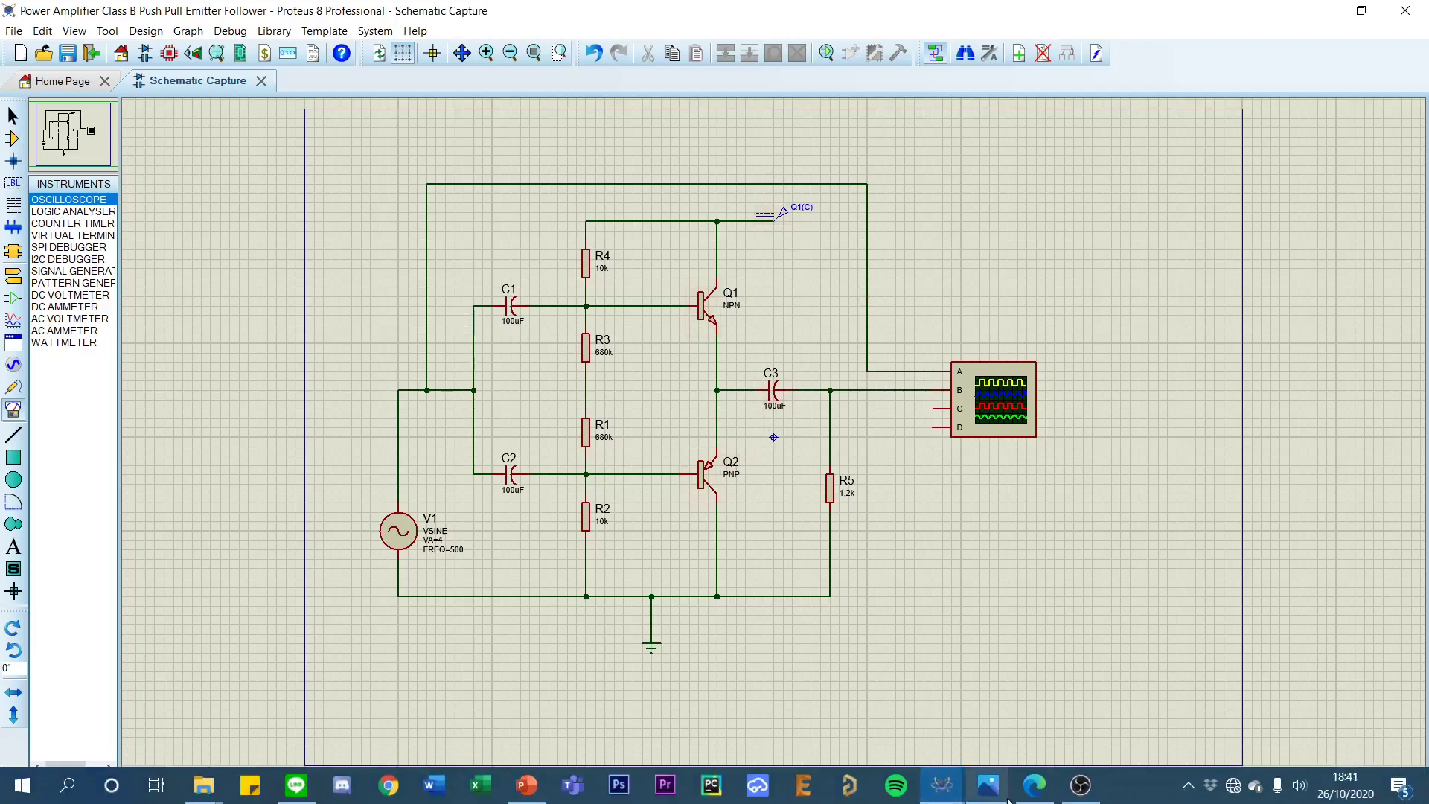
mouse_move(1044, 787)
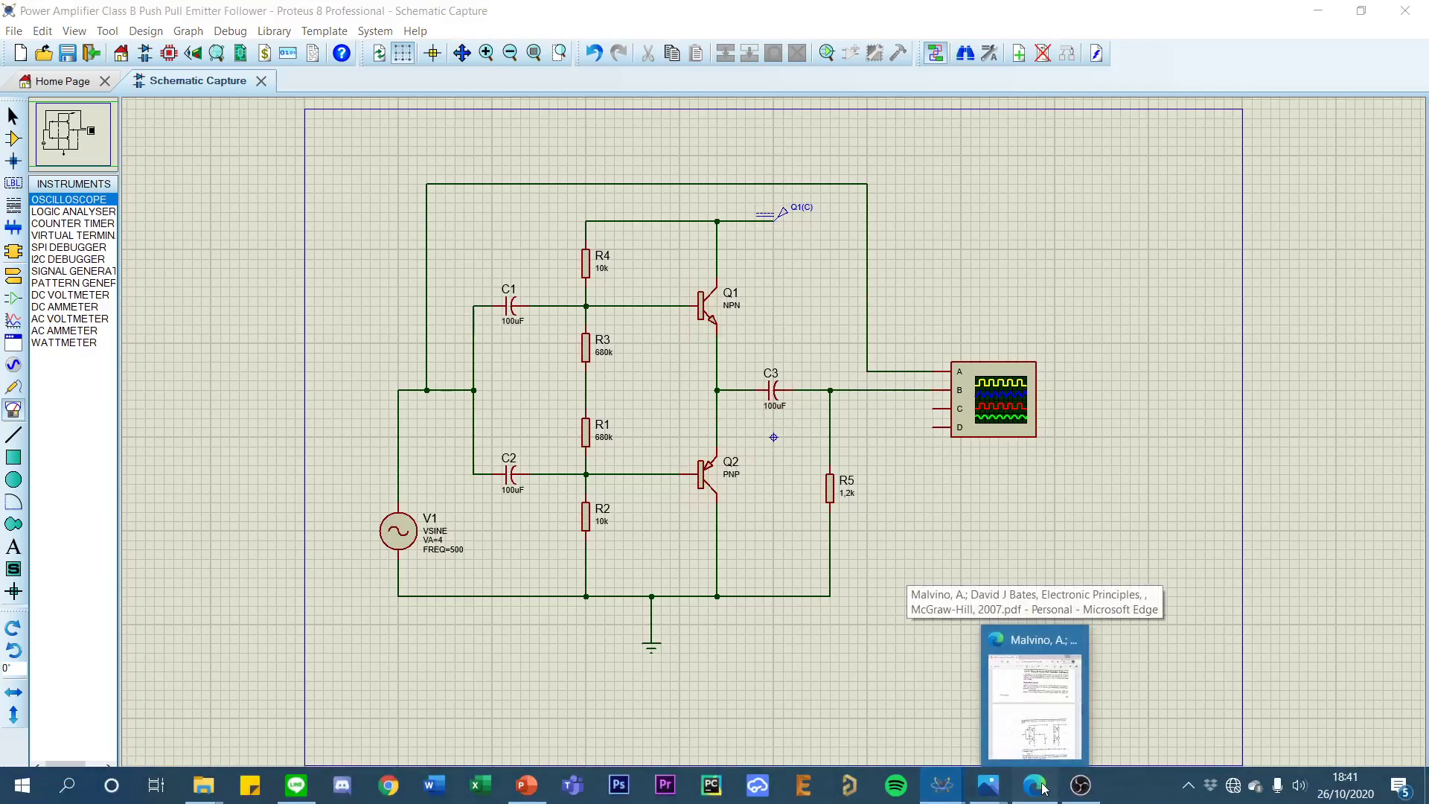
left_click(1034, 707)
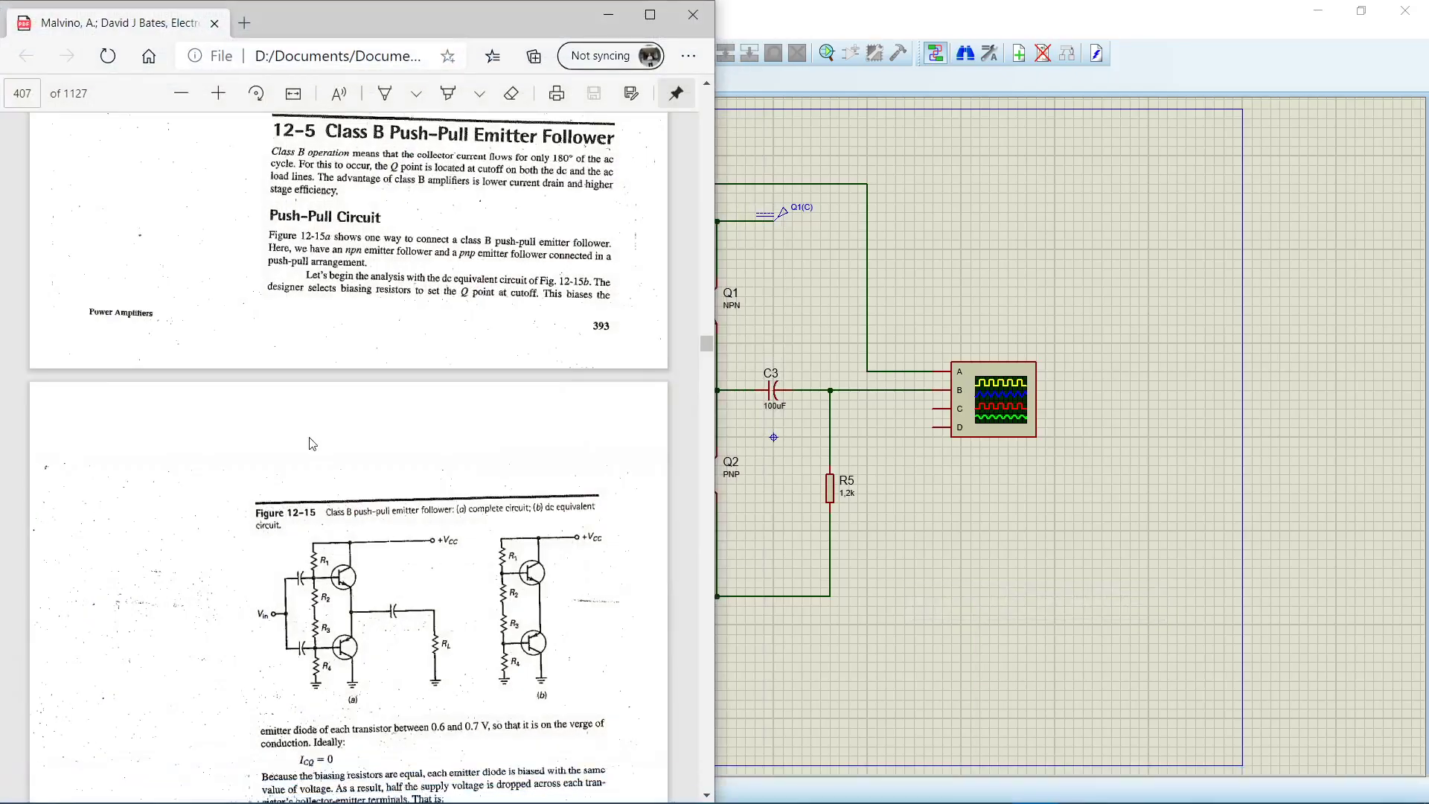
- Read section 12-5 on the class B push-pull emitter follower and examine its circuit in Figure 12-15
scroll(312, 445, "up", 1)
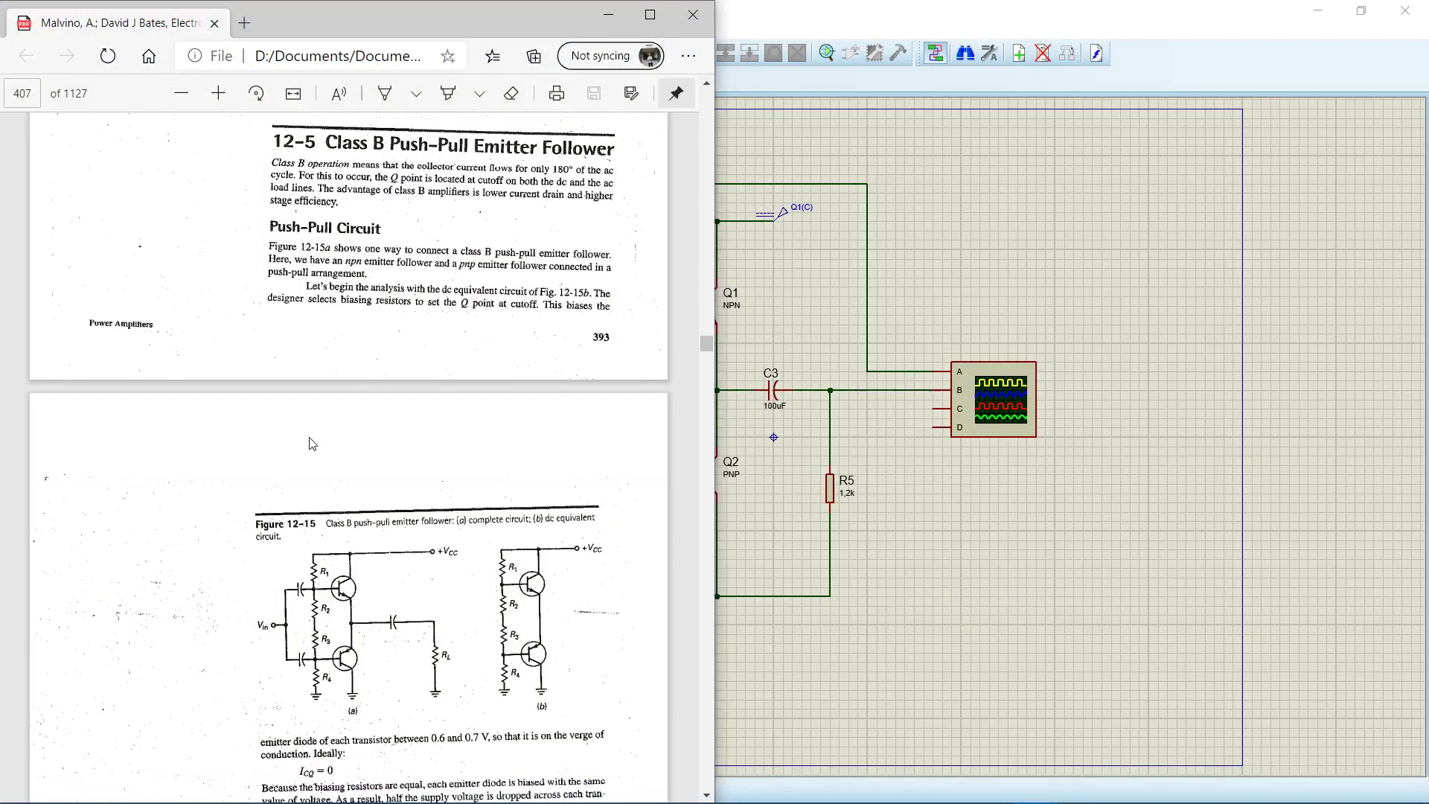
scroll(312, 445, "up", 1)
scroll(312, 445, "down", 1)
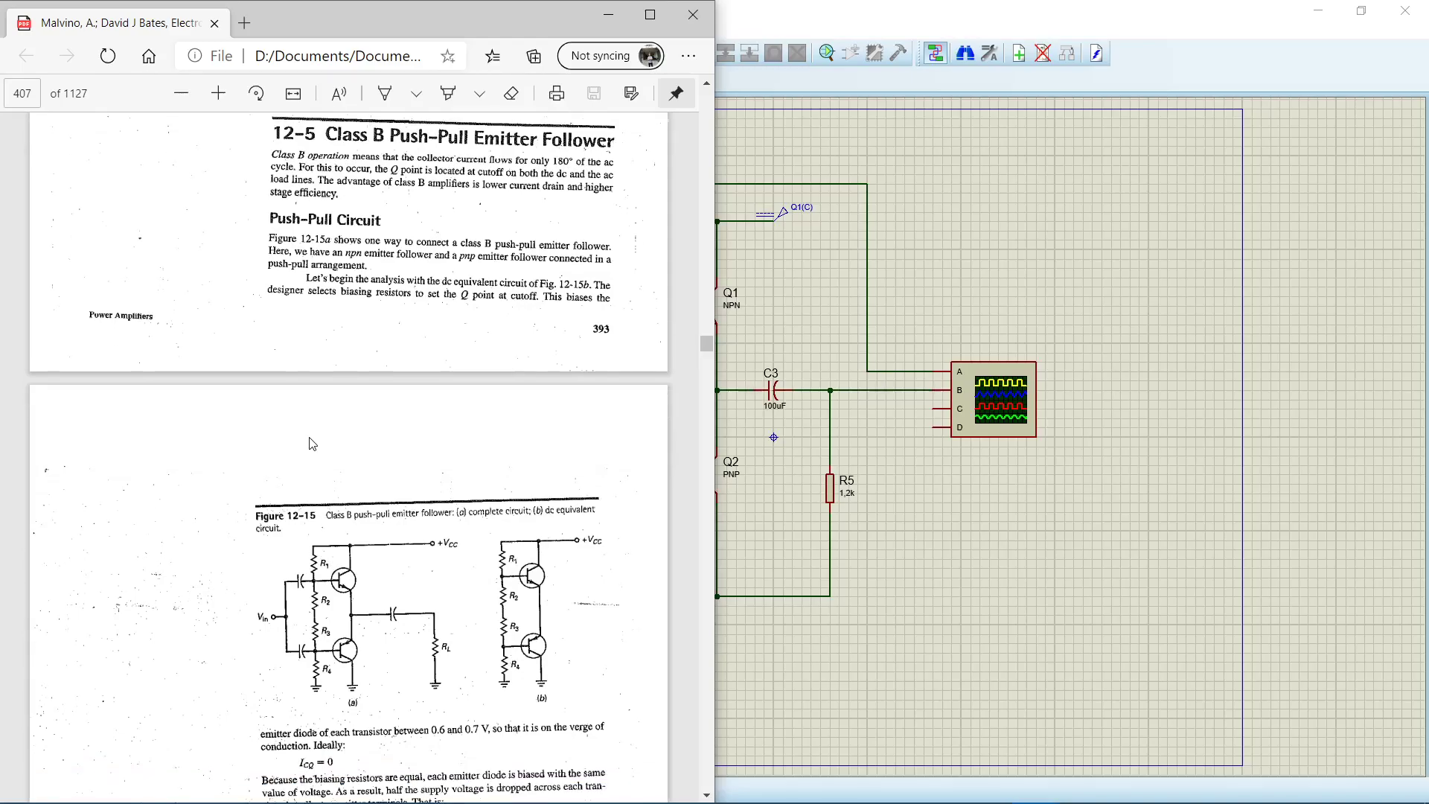
scroll(313, 444, "up", 1)
scroll(366, 272, "up", 2)
scroll(366, 272, "down", 3)
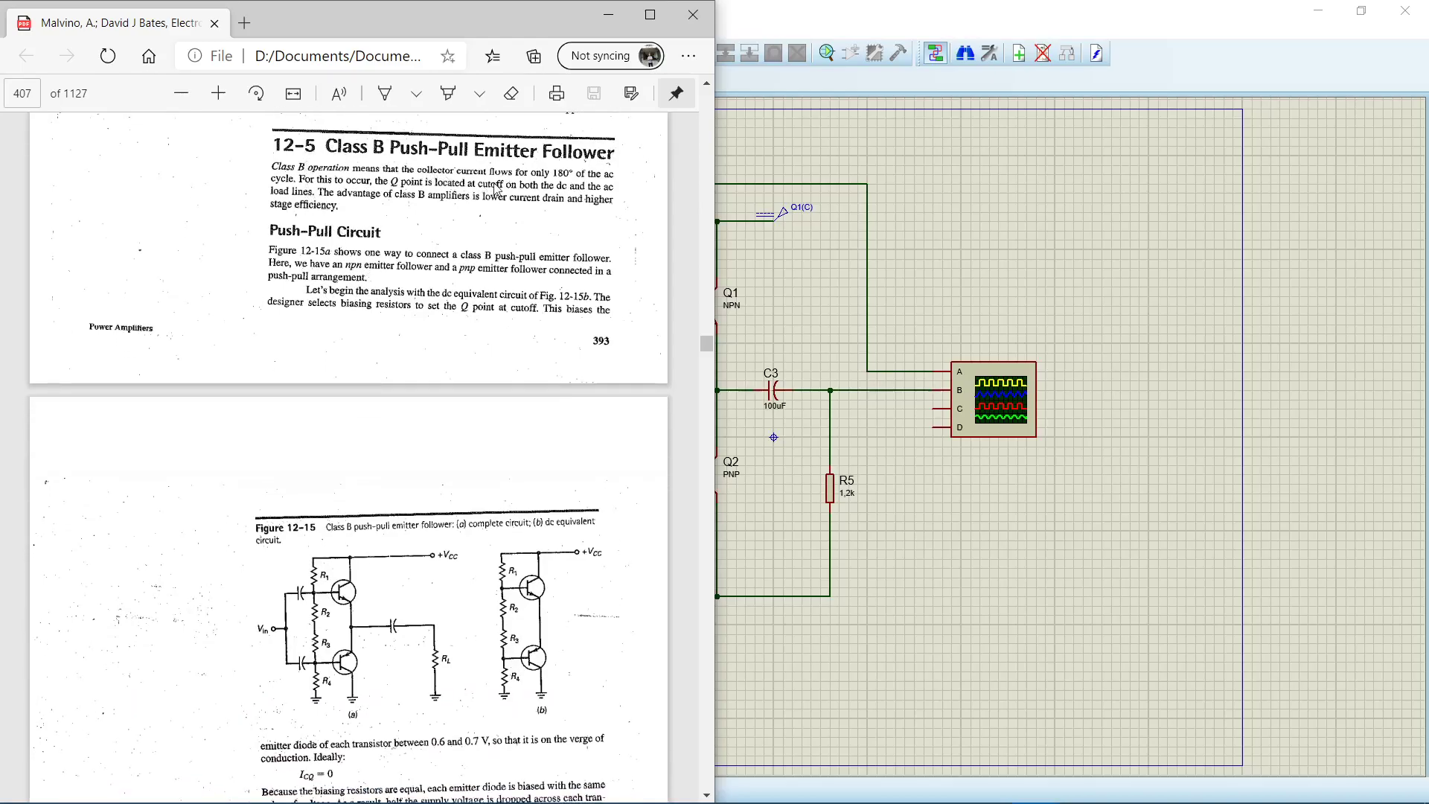
scroll(482, 415, "down", 3)
scroll(482, 415, "down", 3)
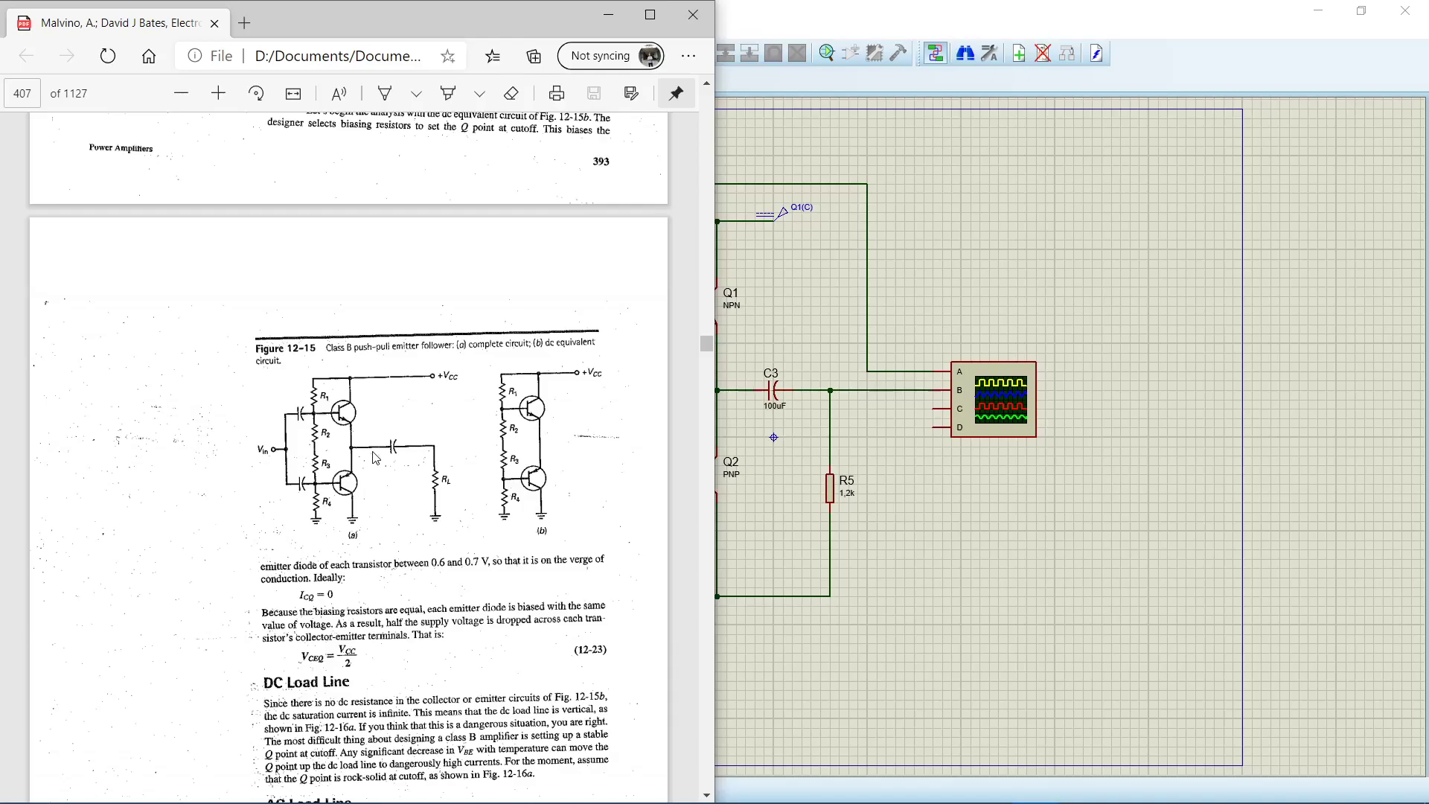
- Run the class B push-pull simulation in Proteus and move the oscilloscope clear of the circuit to examine the input and output waveforms
left_click(608, 16)
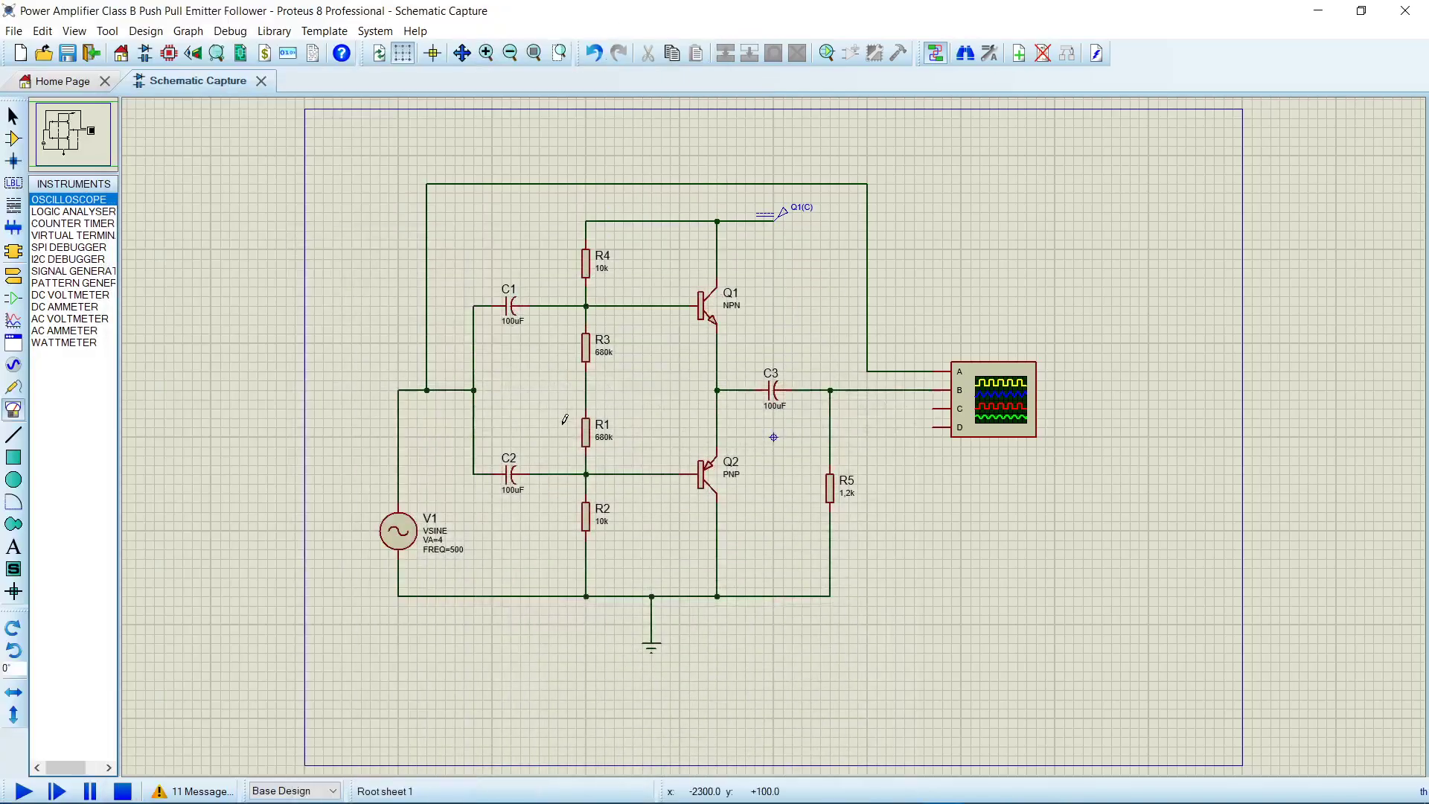
left_click(22, 790)
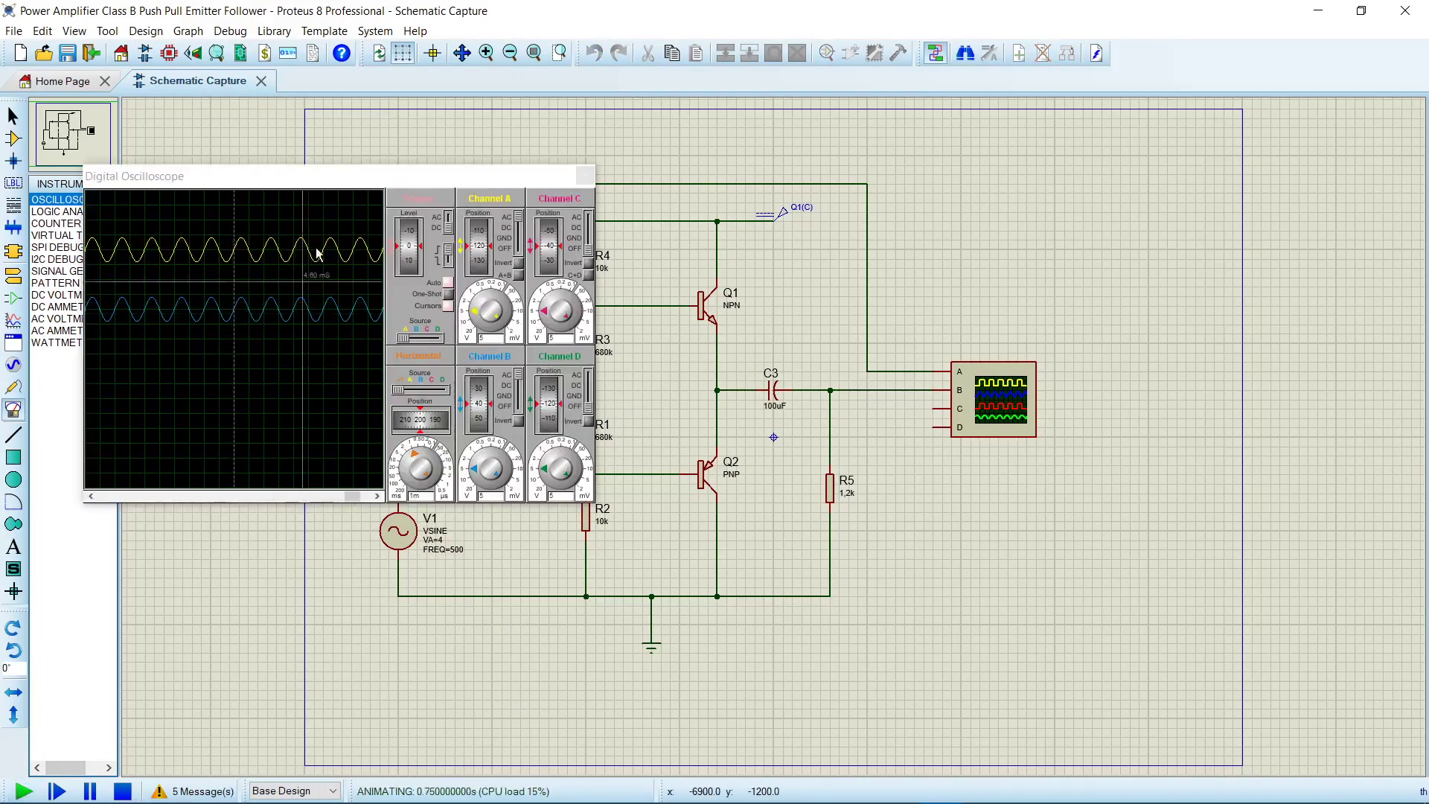
left_click_drag(340, 179, 1139, 480)
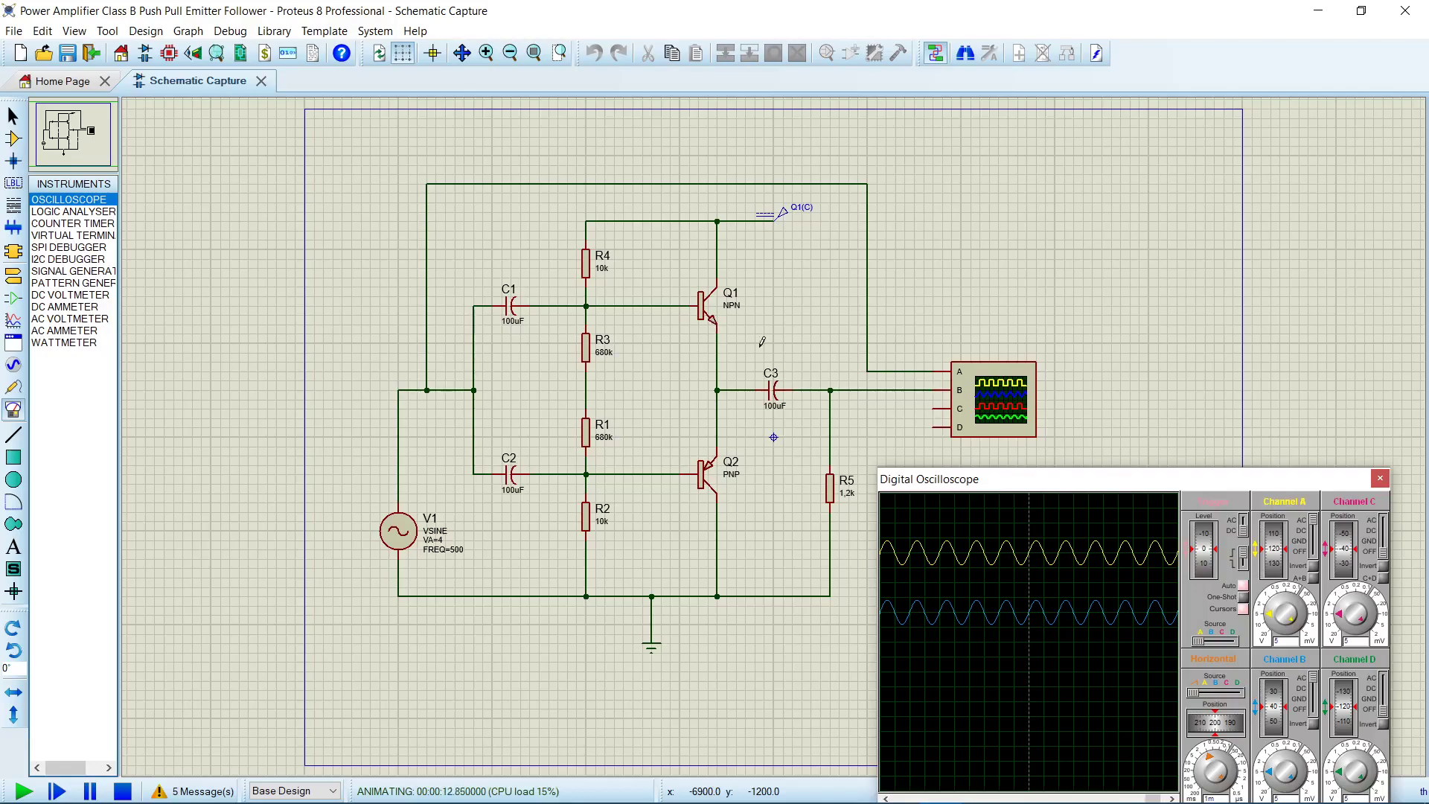
mouse_move(970, 554)
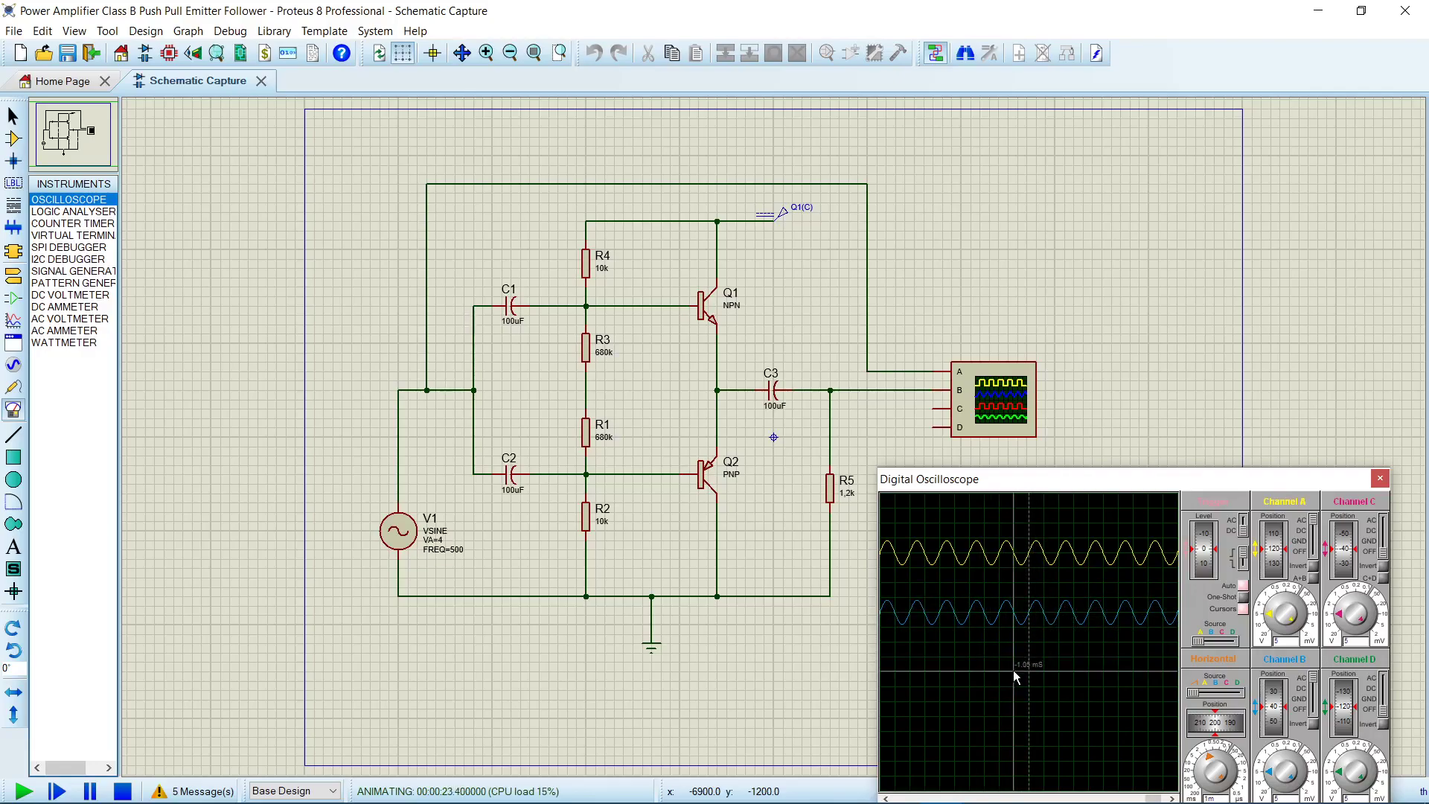
- Return to the textbook PDF in Microsoft Edge and read the Overall Action and Crossover Distortion sections with Figure 12-17
mouse_move(1094, 801)
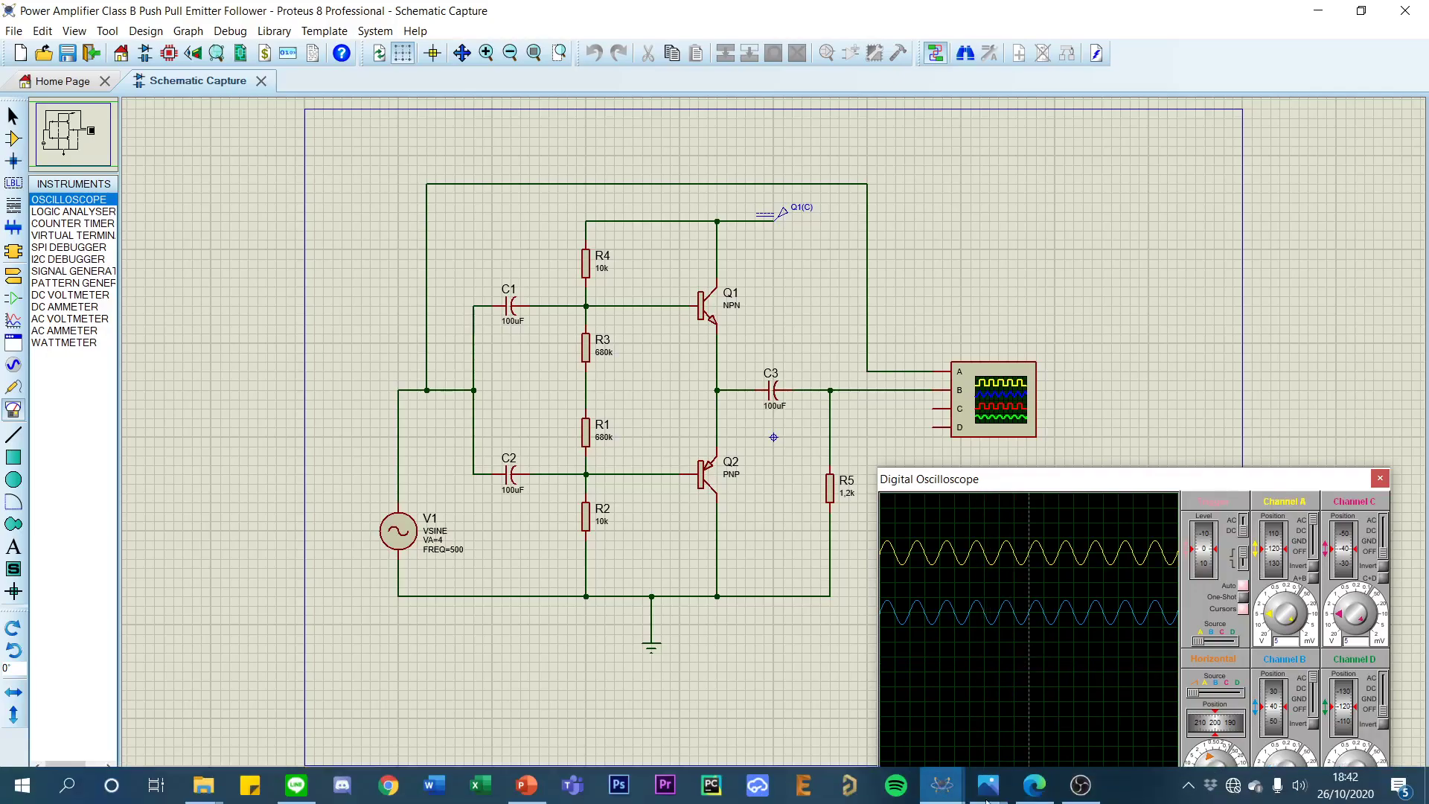
left_click(1046, 787)
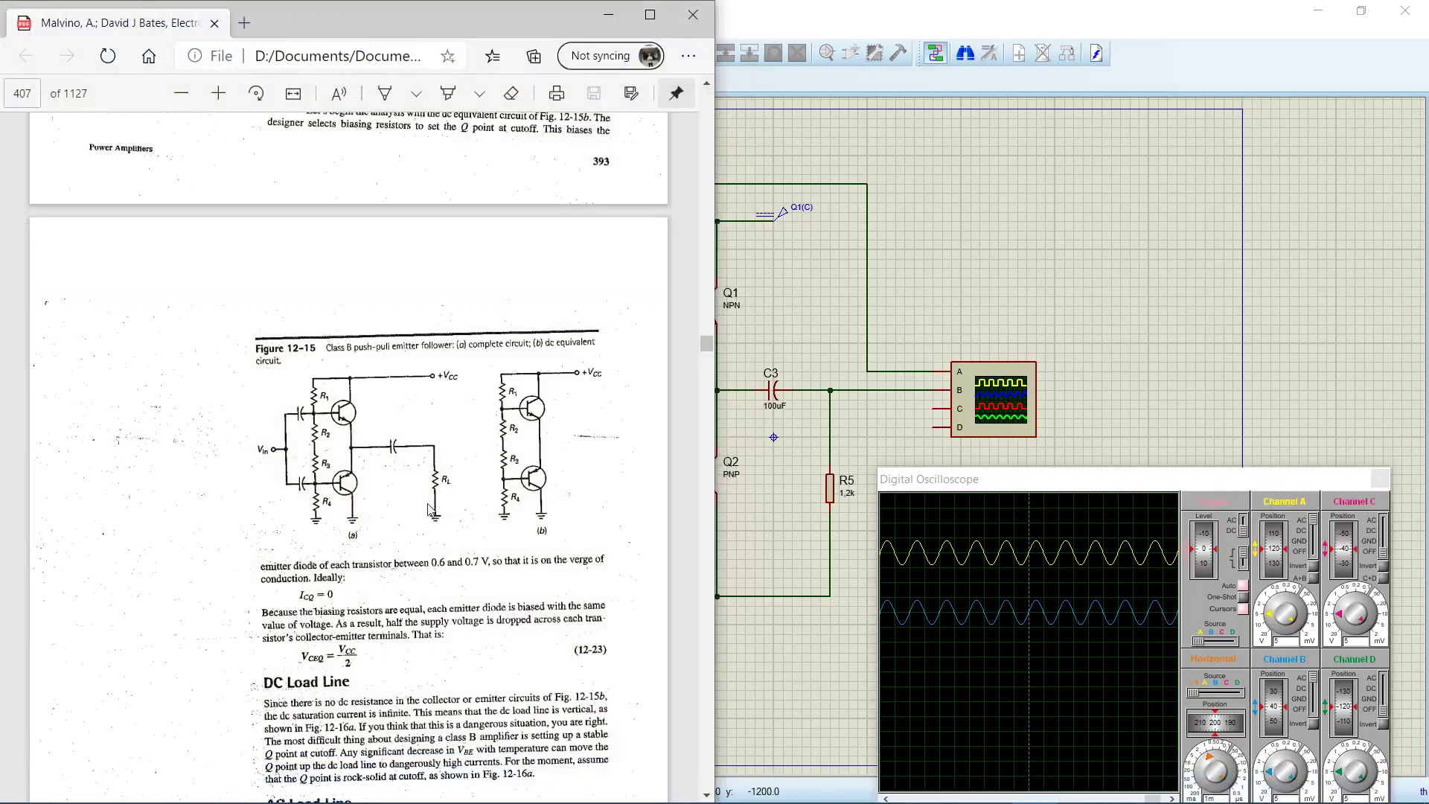
scroll(431, 509, "down", 3)
scroll(429, 510, "down", 5)
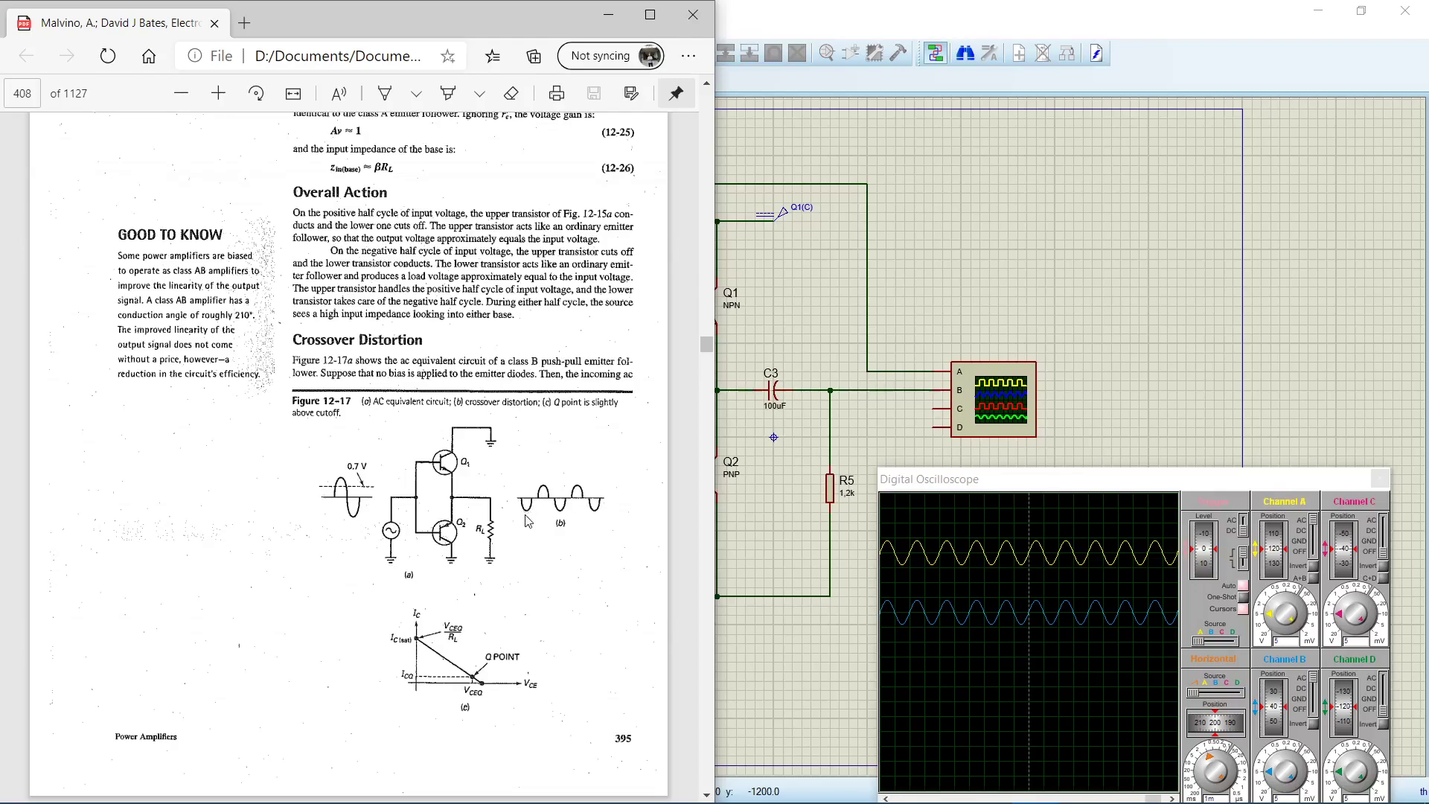
scroll(531, 521, "down", 1)
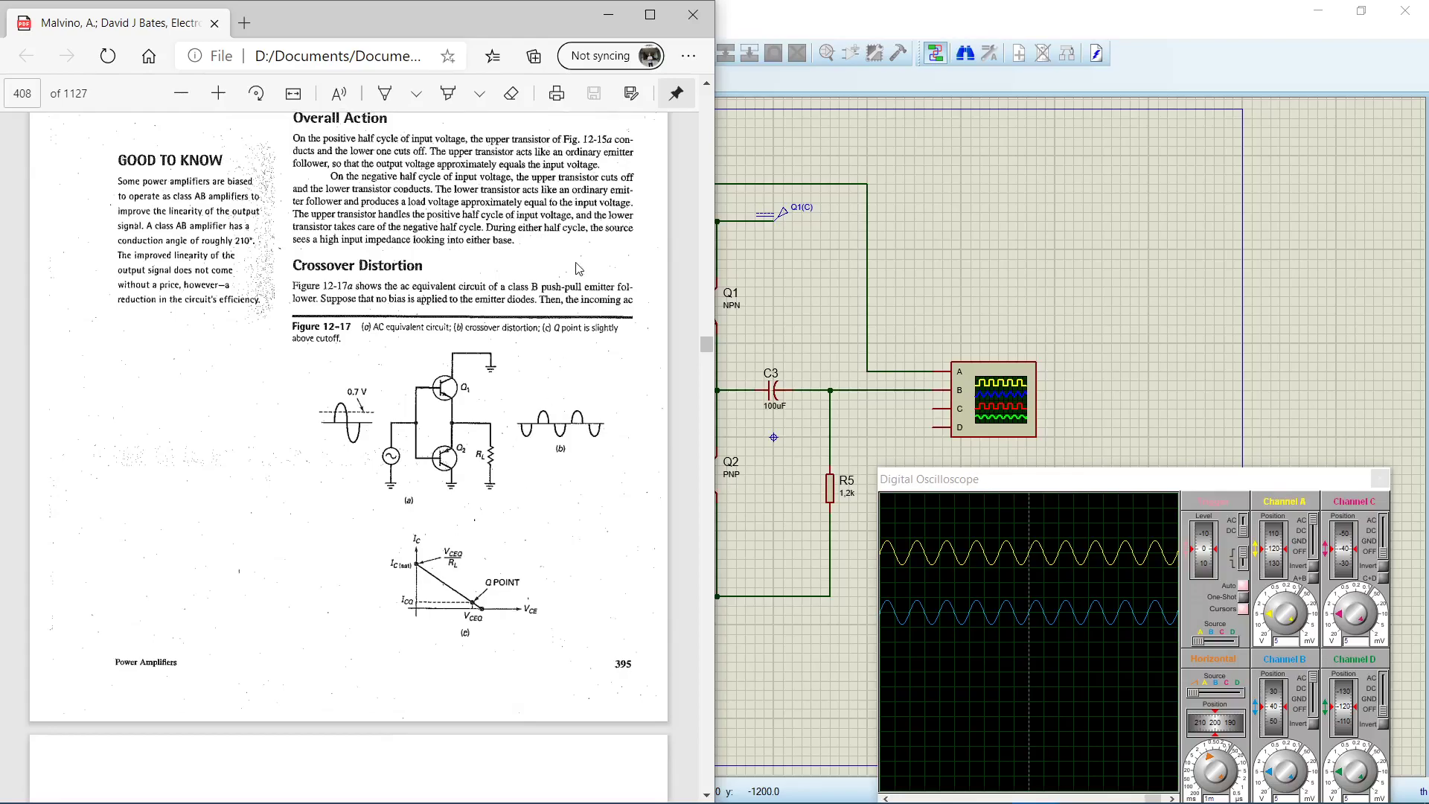
- Stop the class B push-pull simulation in Proteus and switch to OBS
left_click(605, 13)
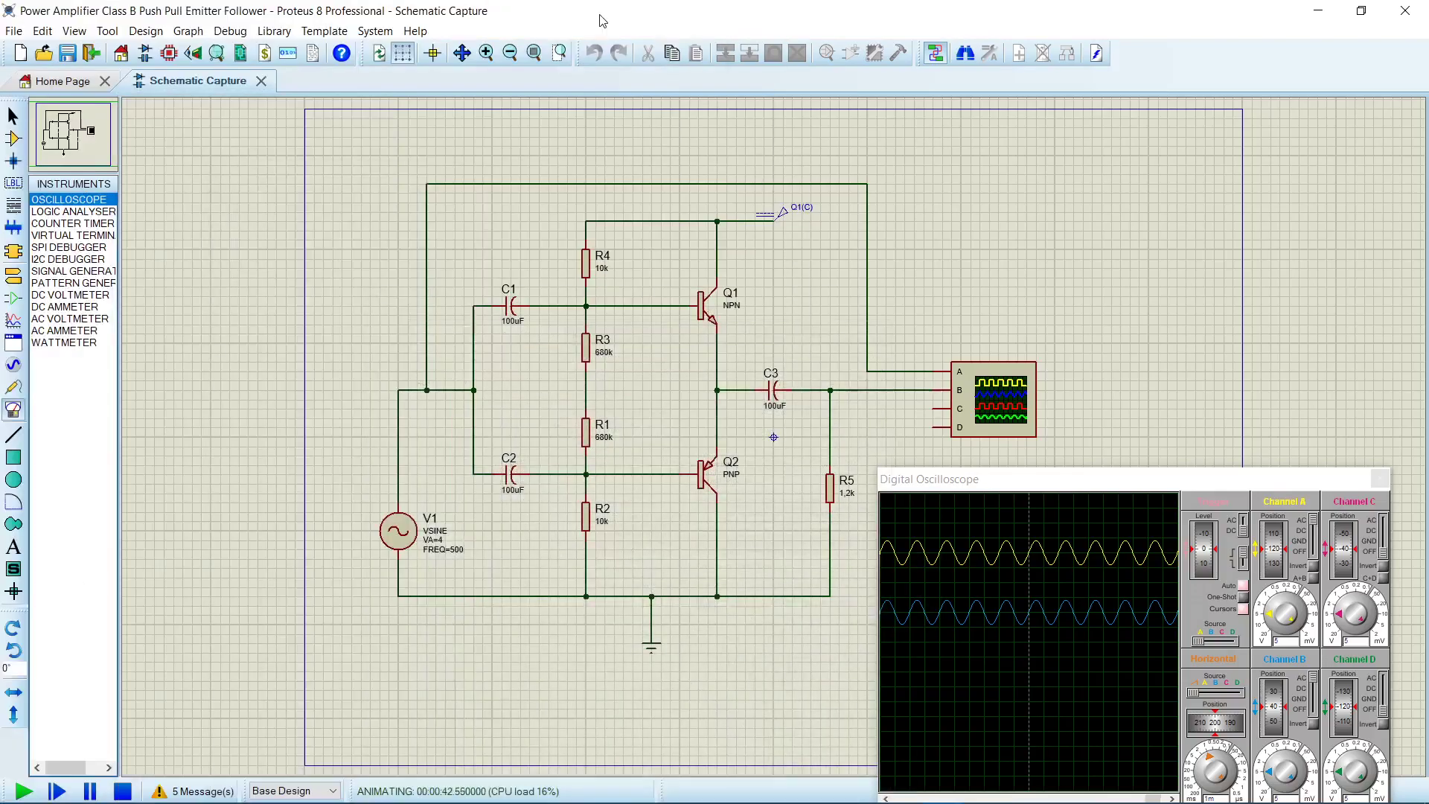
left_click(123, 791)
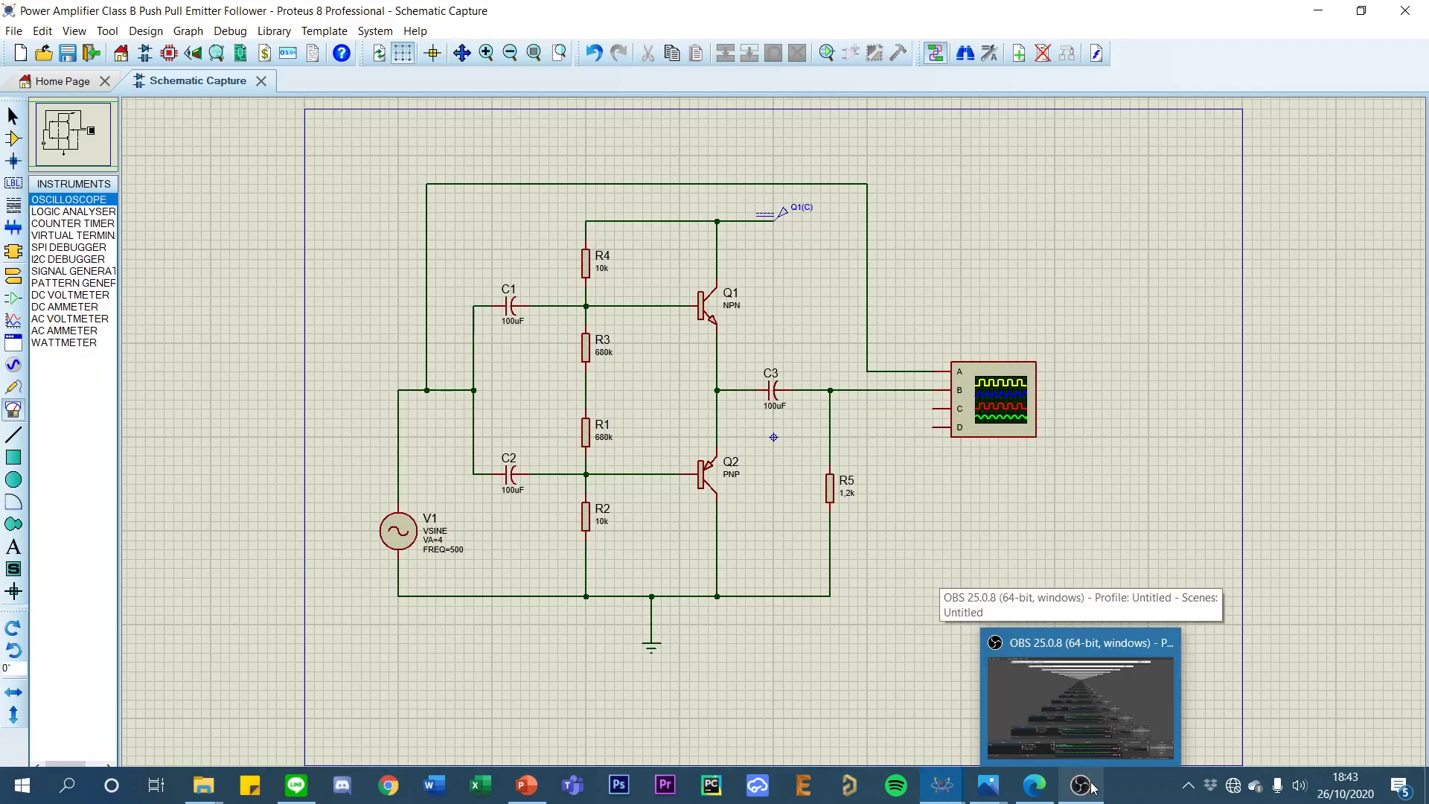
left_click(1091, 787)
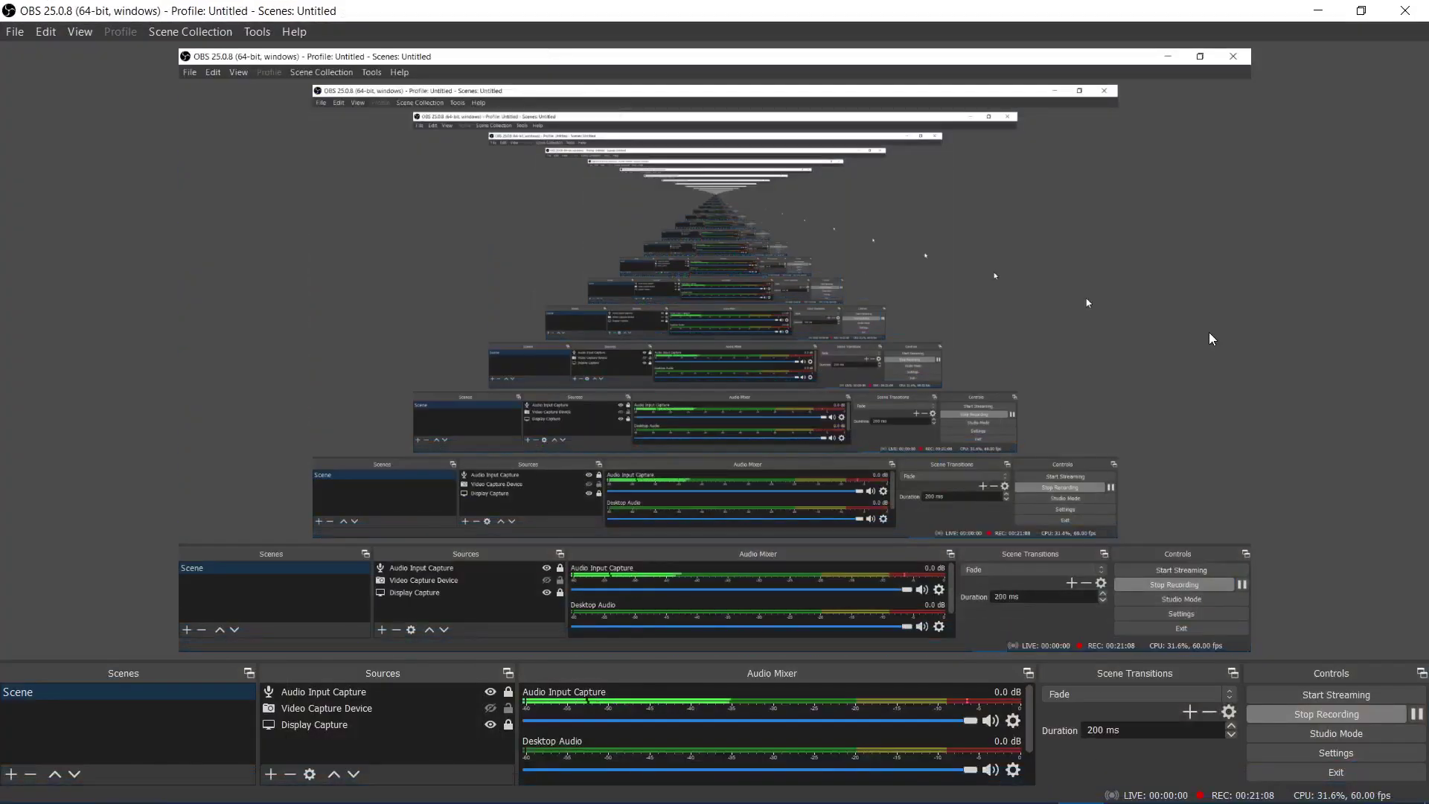